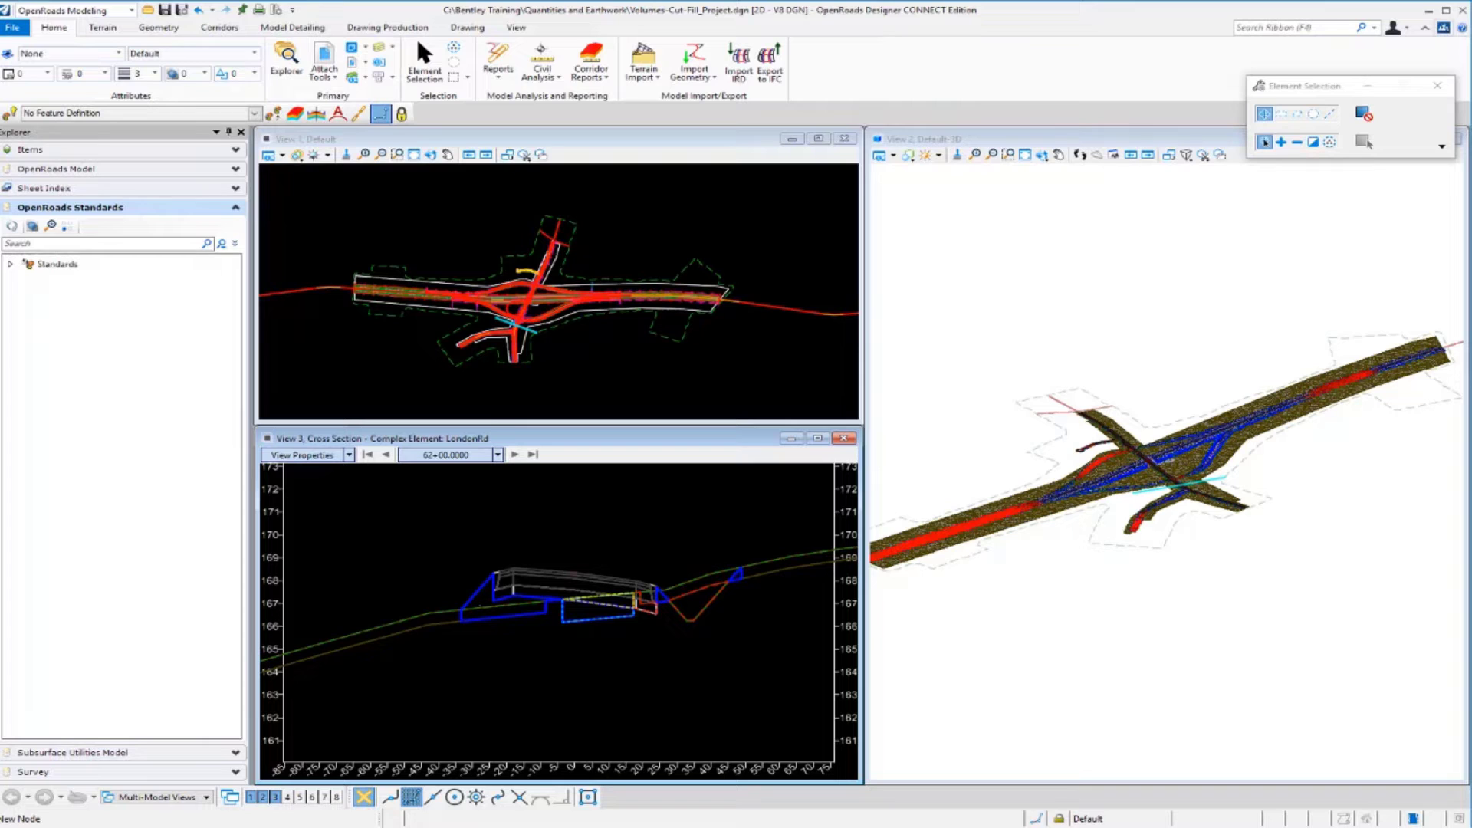
Step: Open the design file NamedBoundaries-LondonRd.dgn from the Quantities and Earthwork folder
left_click(364, 154)
left_click(345, 154)
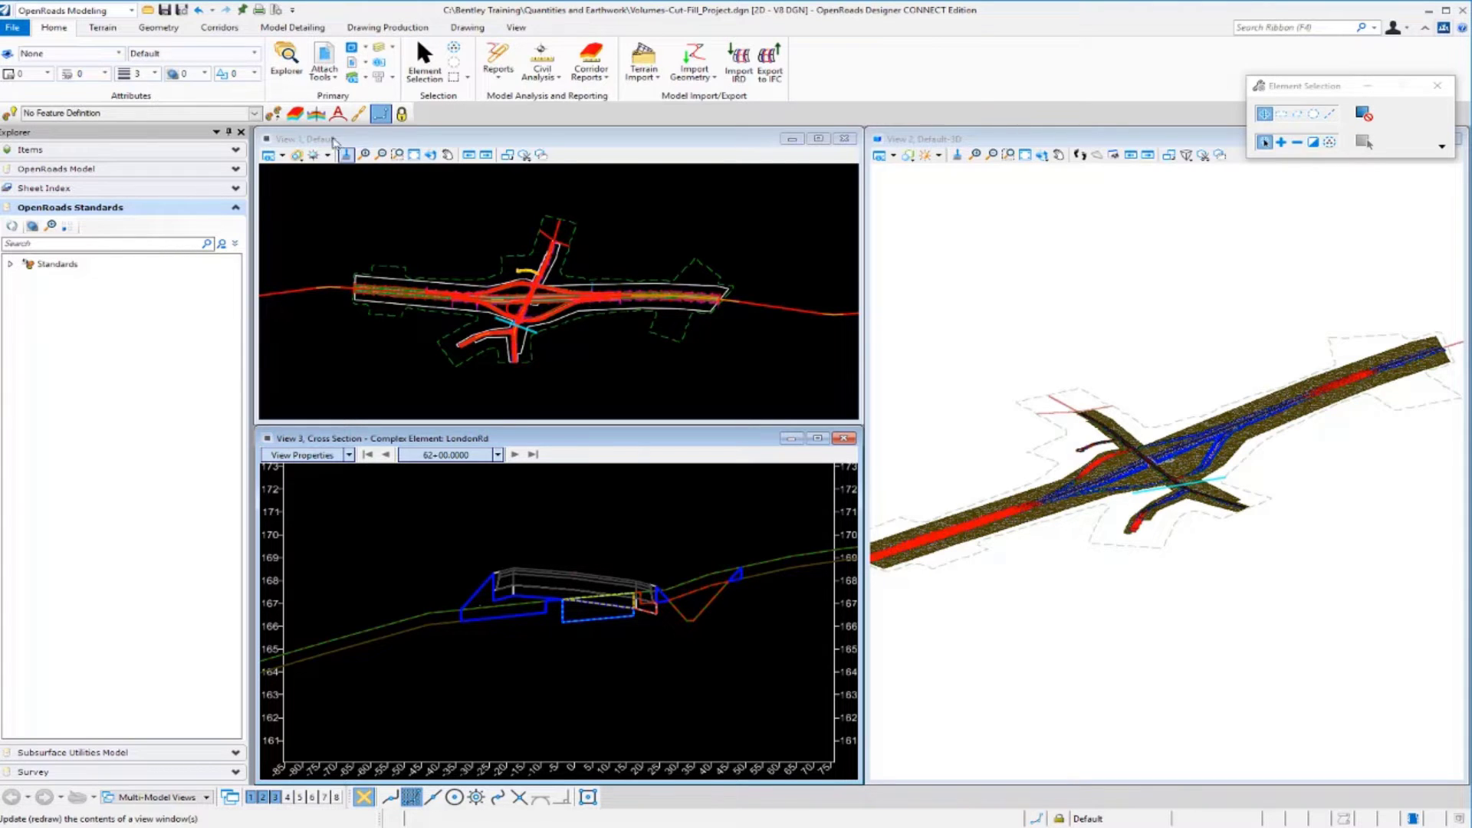
left_click(148, 12)
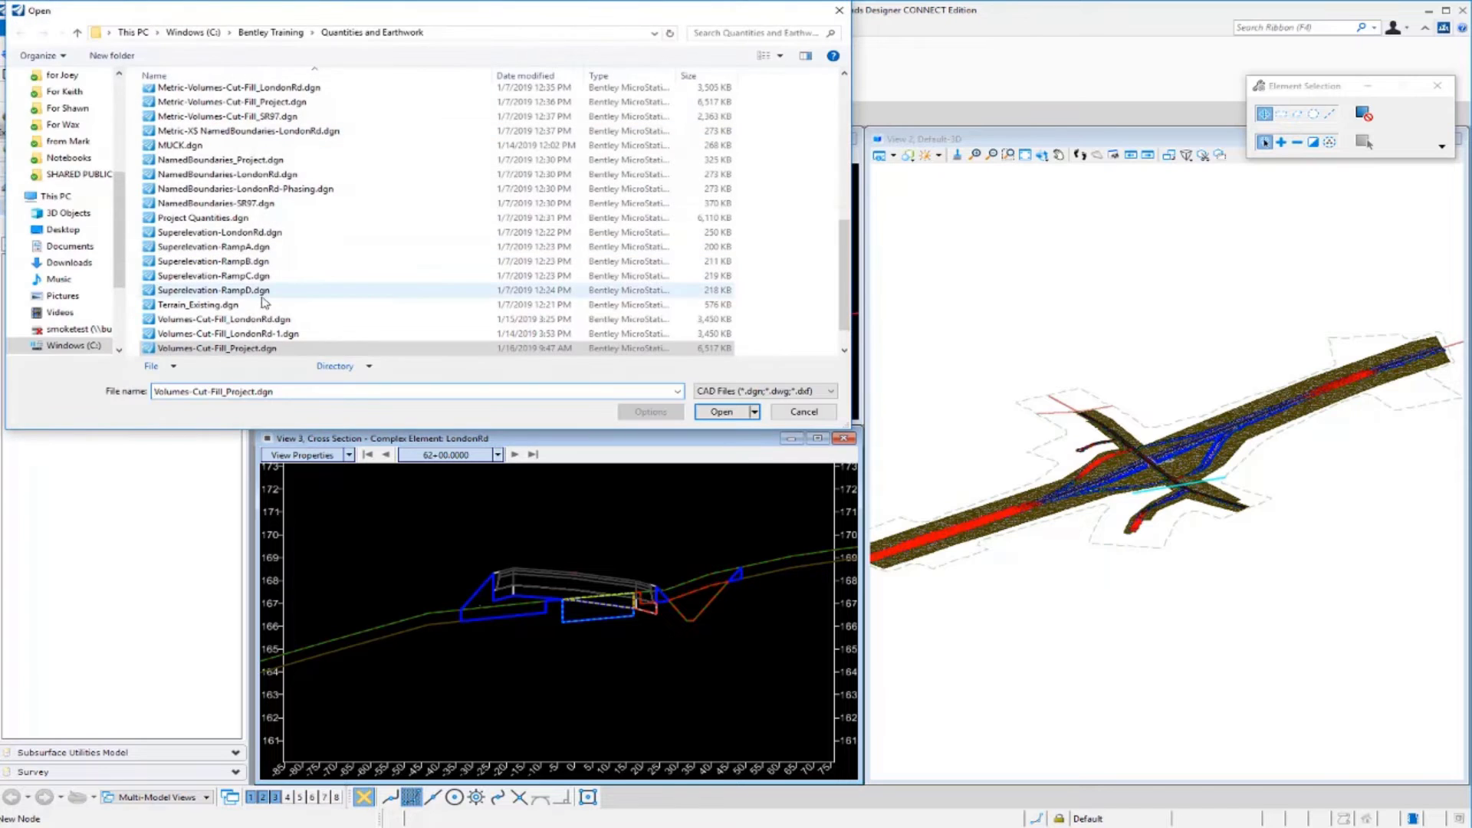
left_click(210, 175)
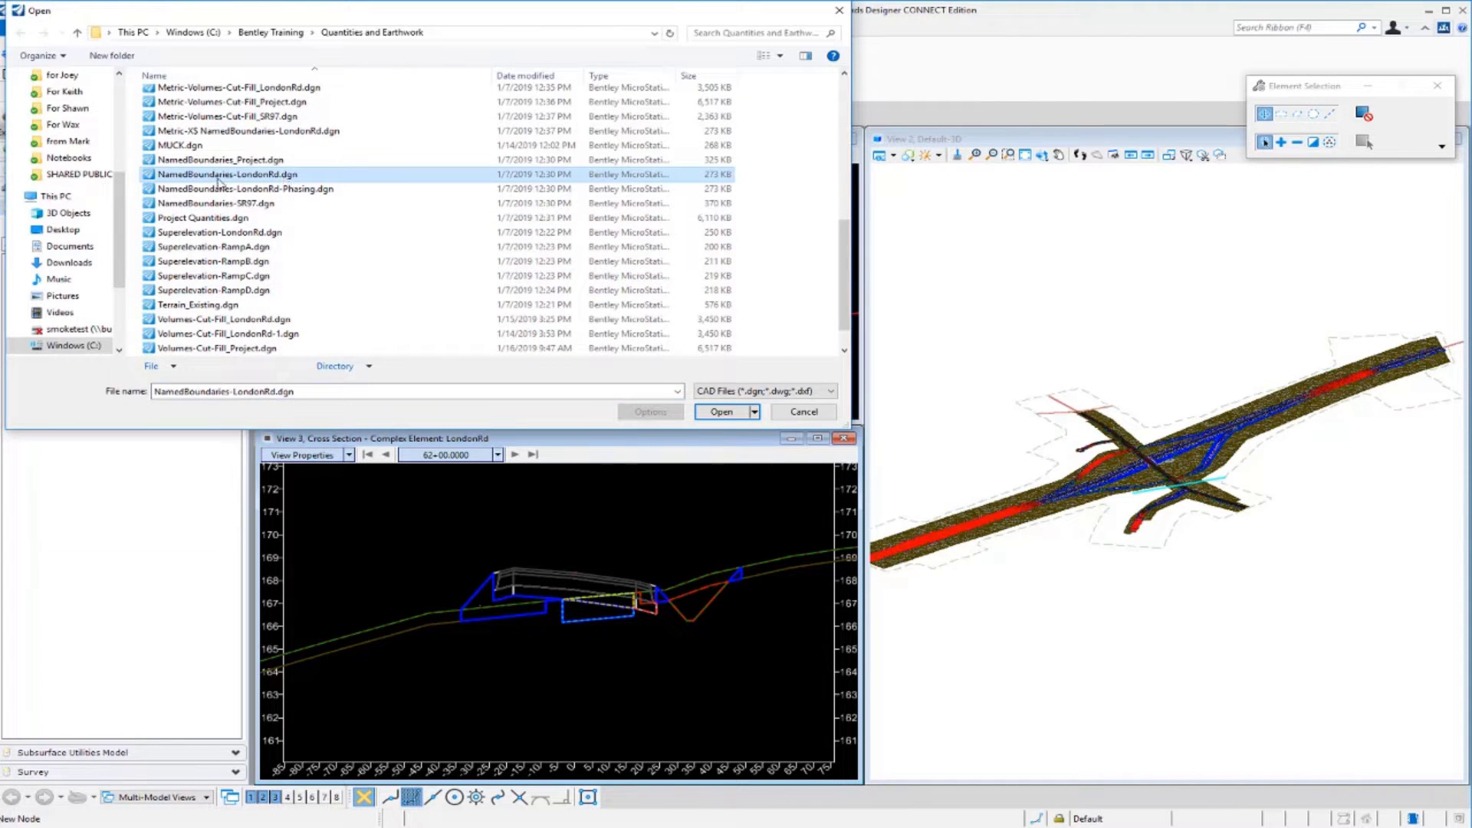
left_click(725, 412)
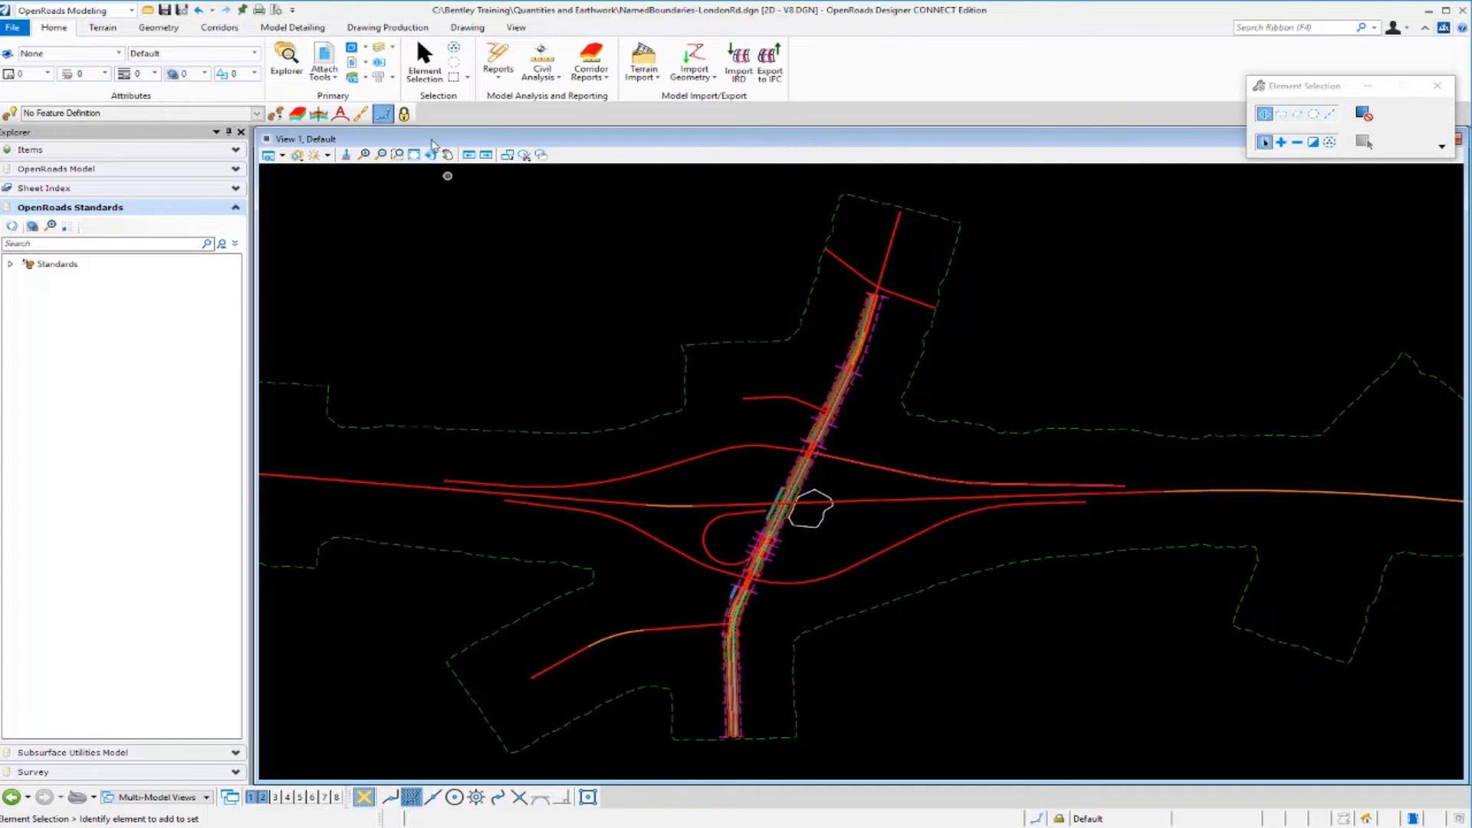
Step: Review the list of reference files attached to the design file
left_click(325, 72)
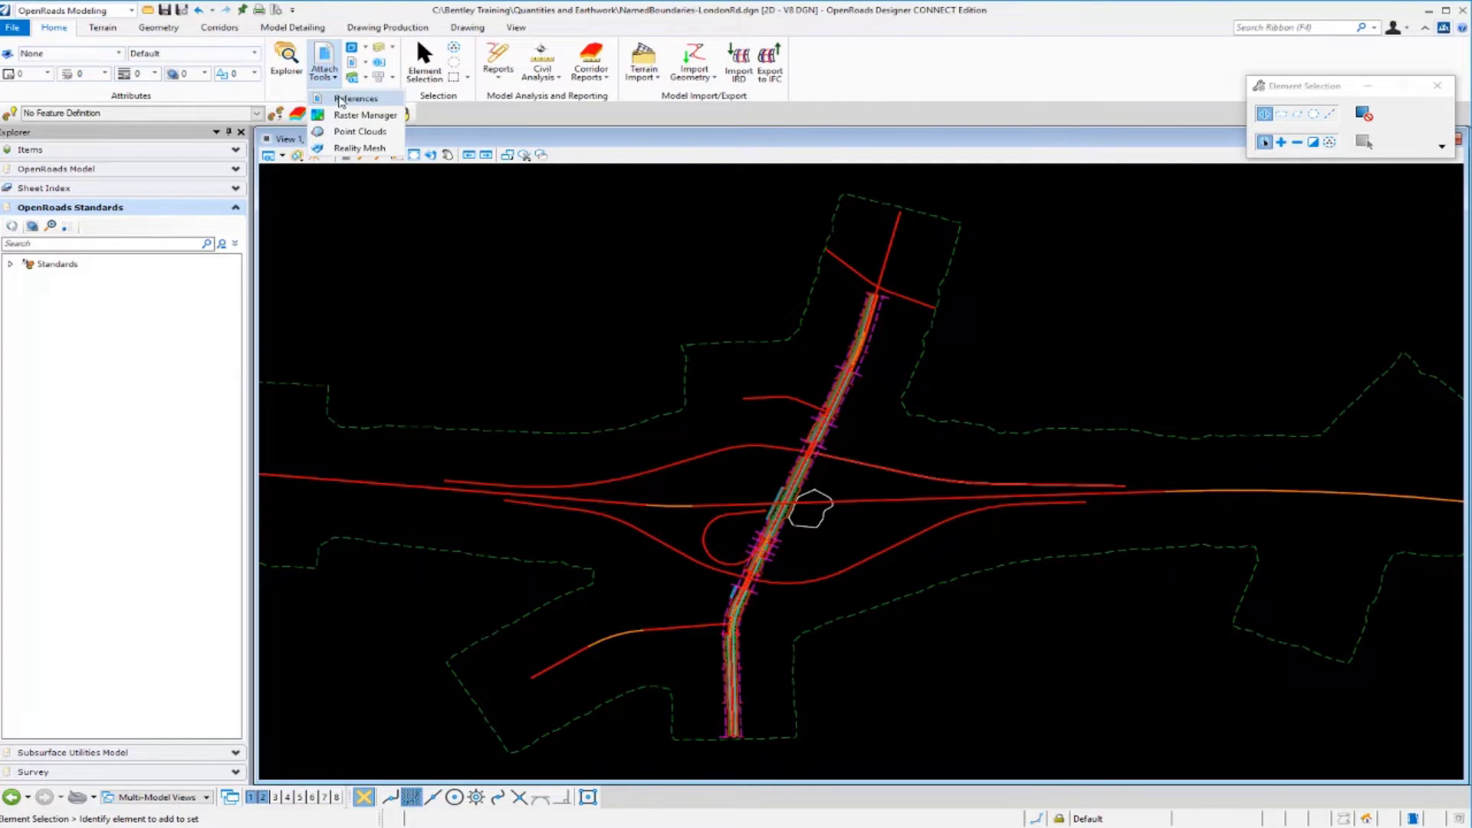
left_click(383, 100)
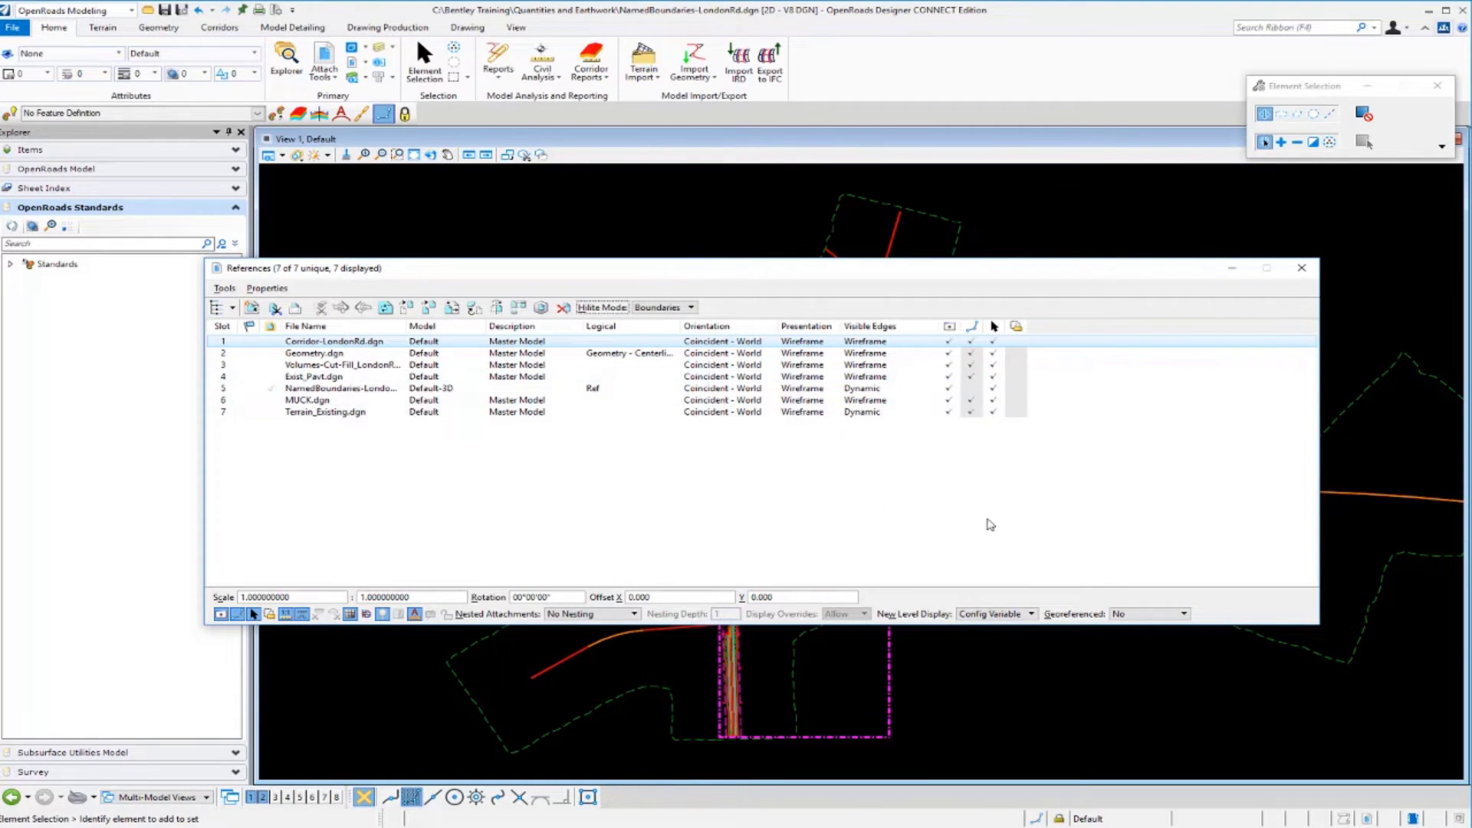
left_click(1300, 275)
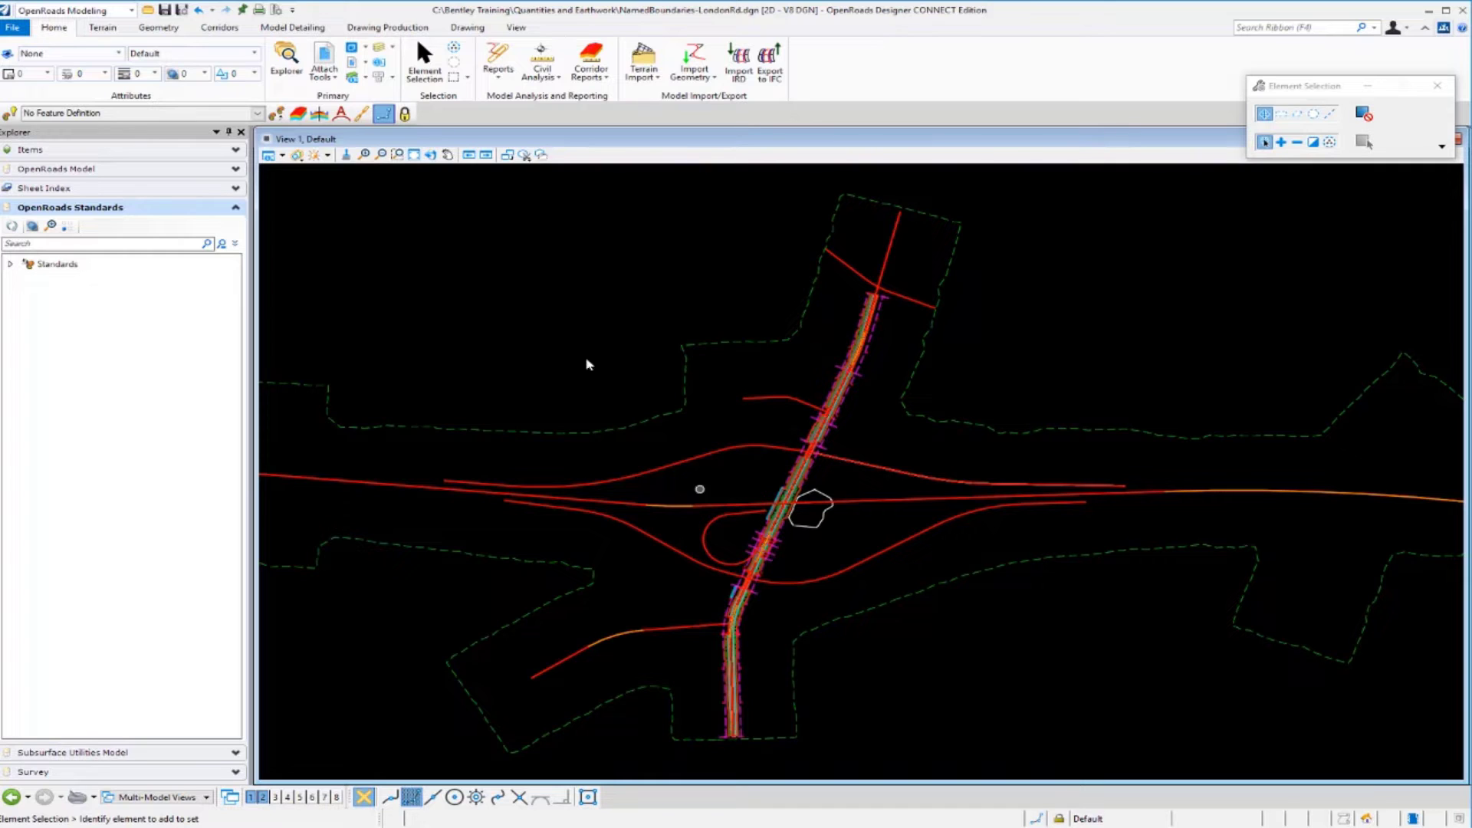
Step: Set up a civil plan named boundary with the ANSI D_PLAN drawing seed and the boundary name LondonRD
left_click(416, 29)
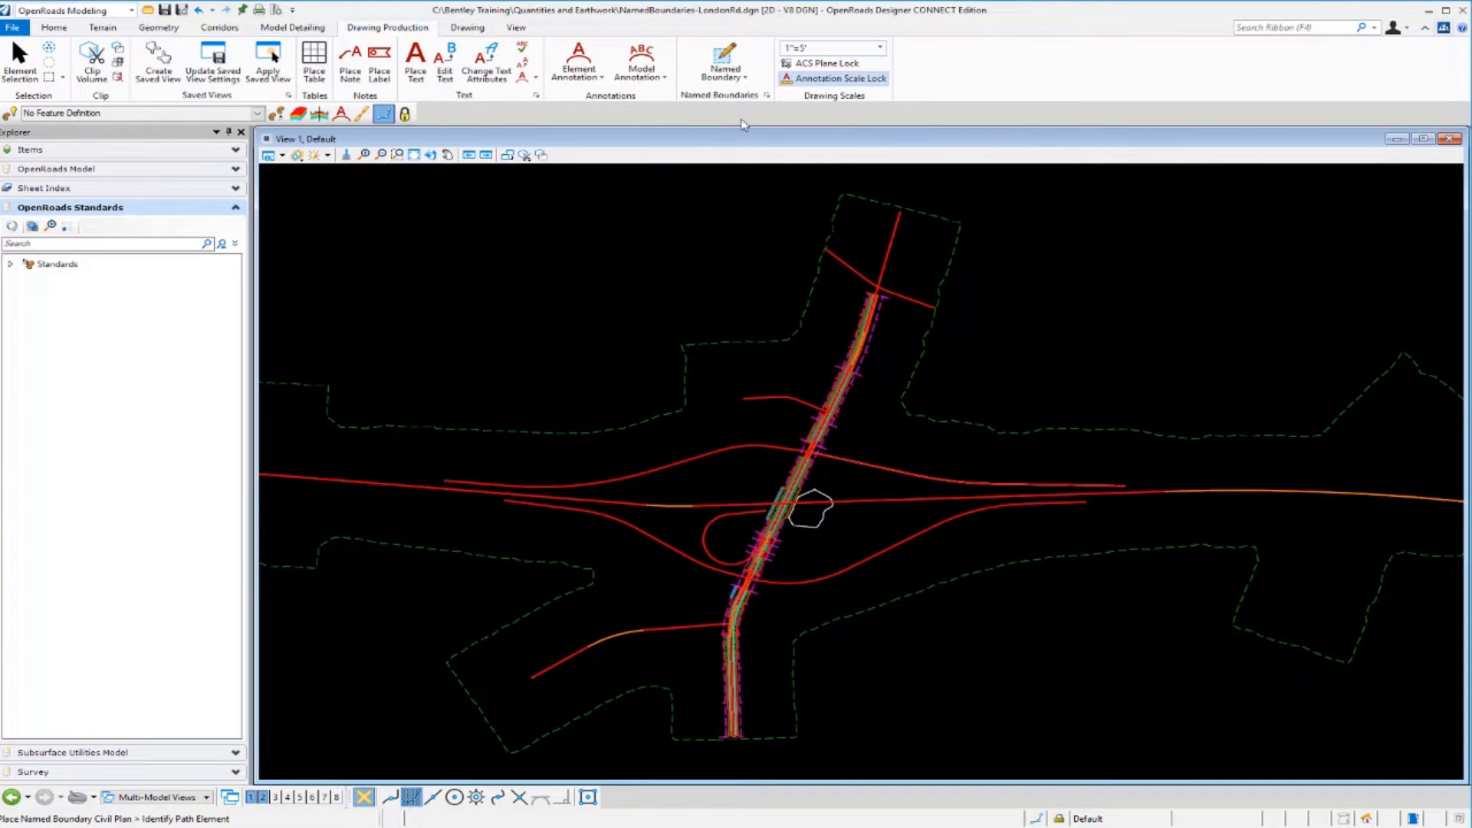
left_click(742, 79)
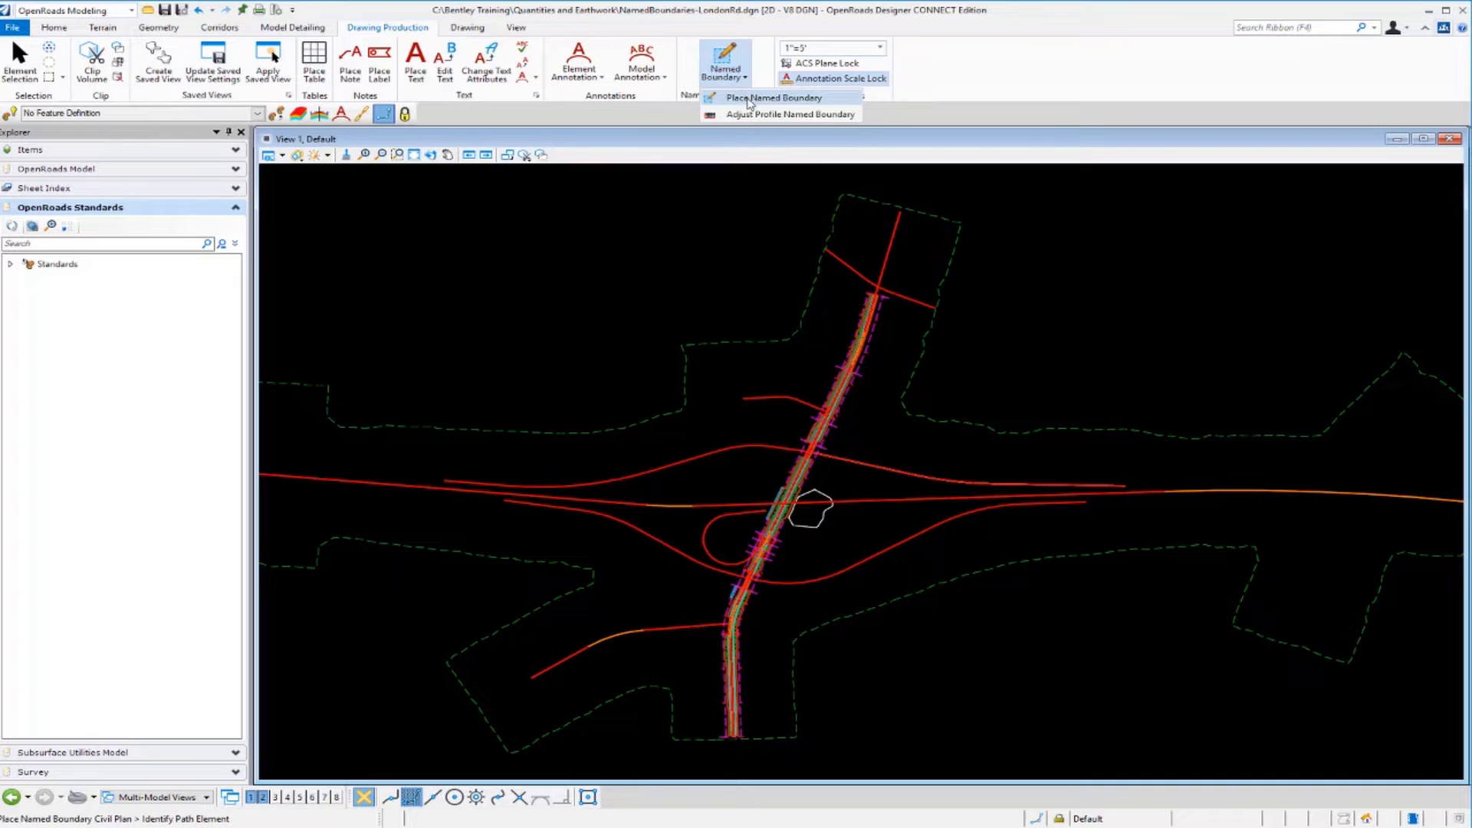
left_click(757, 99)
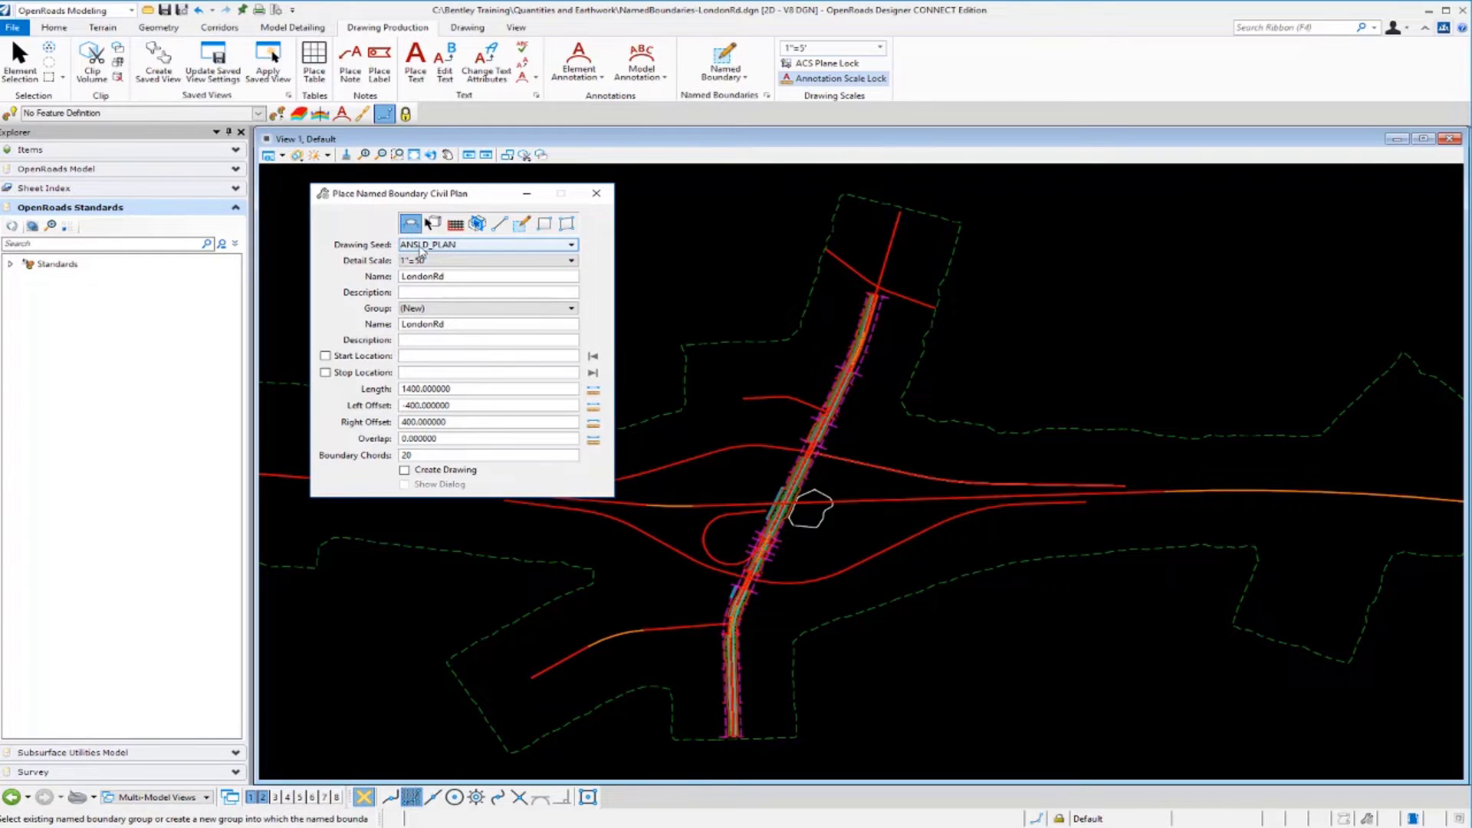
left_click(511, 249)
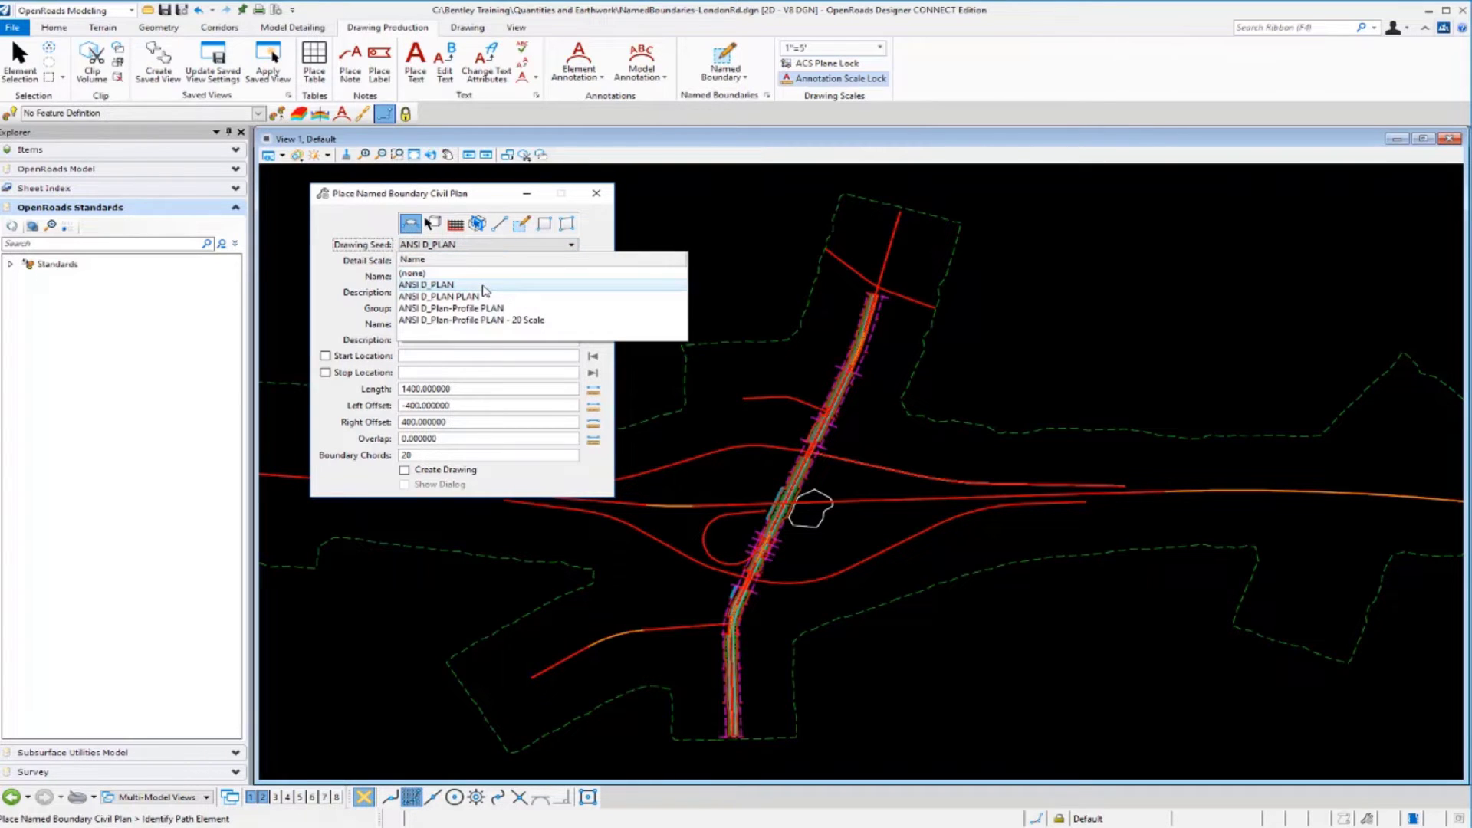
left_click(483, 286)
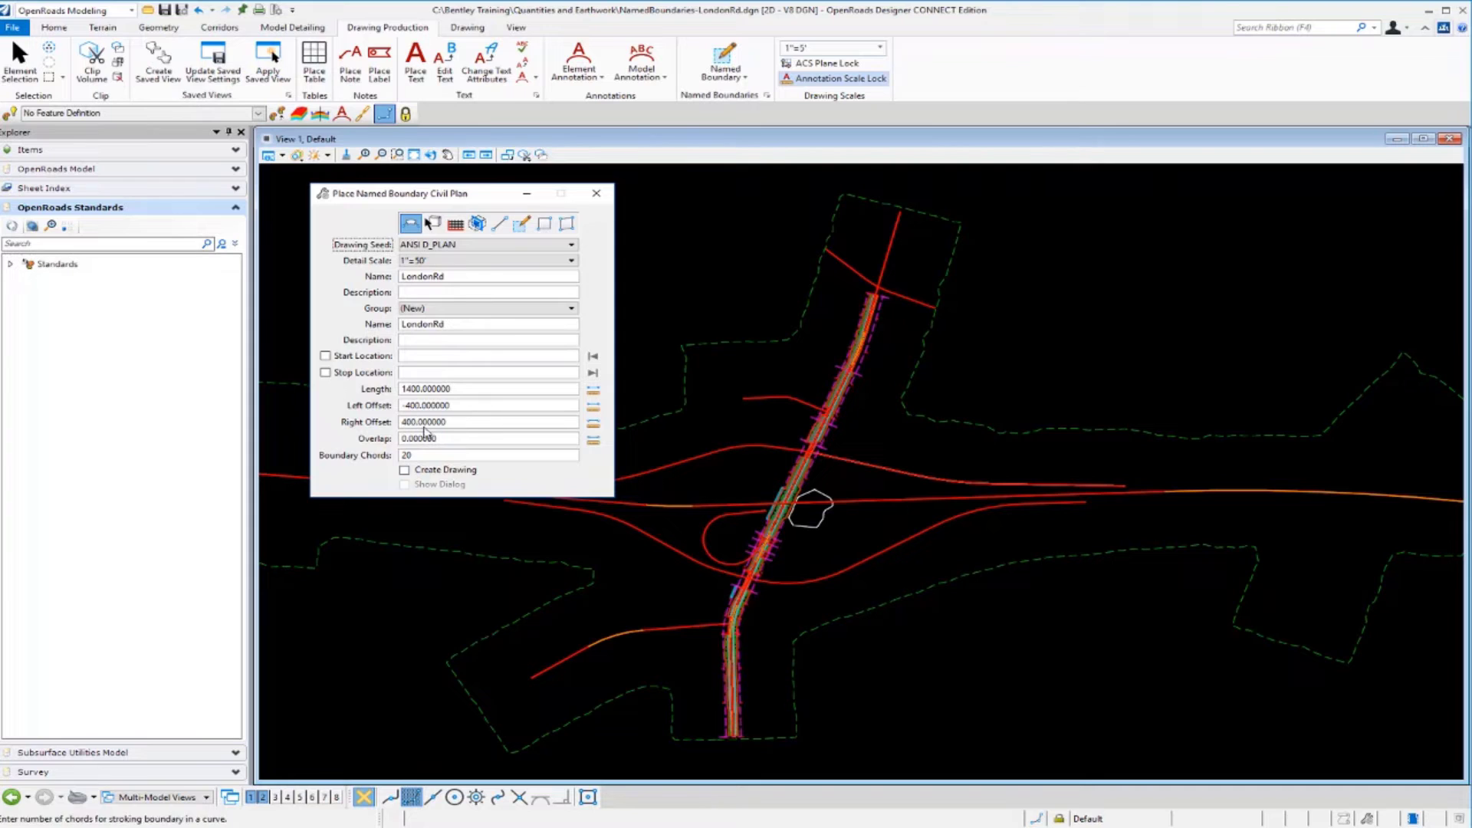
left_click(473, 276)
left_click_drag(473, 278, 371, 289)
type("L")
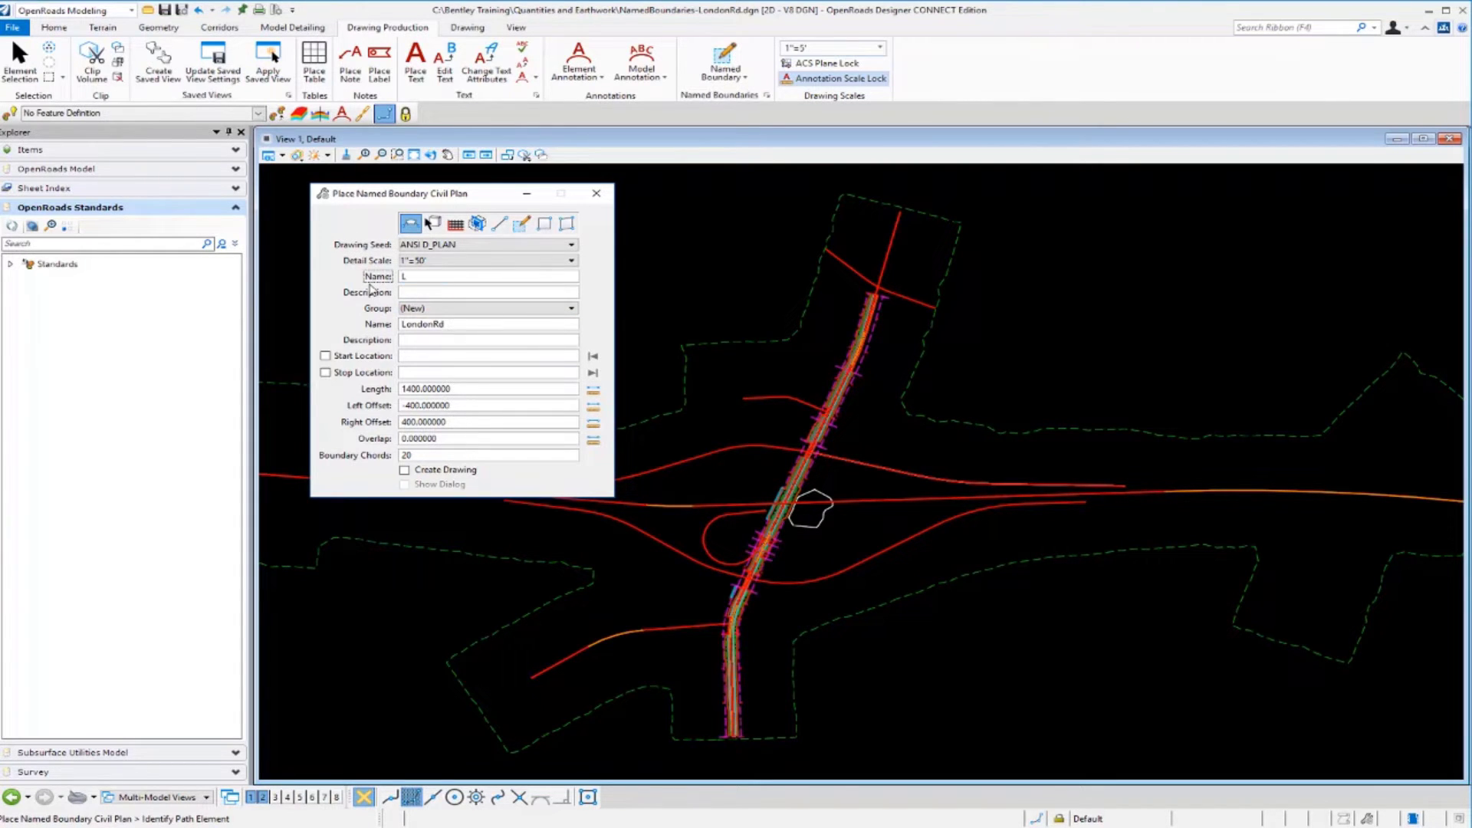
type("ondonRD")
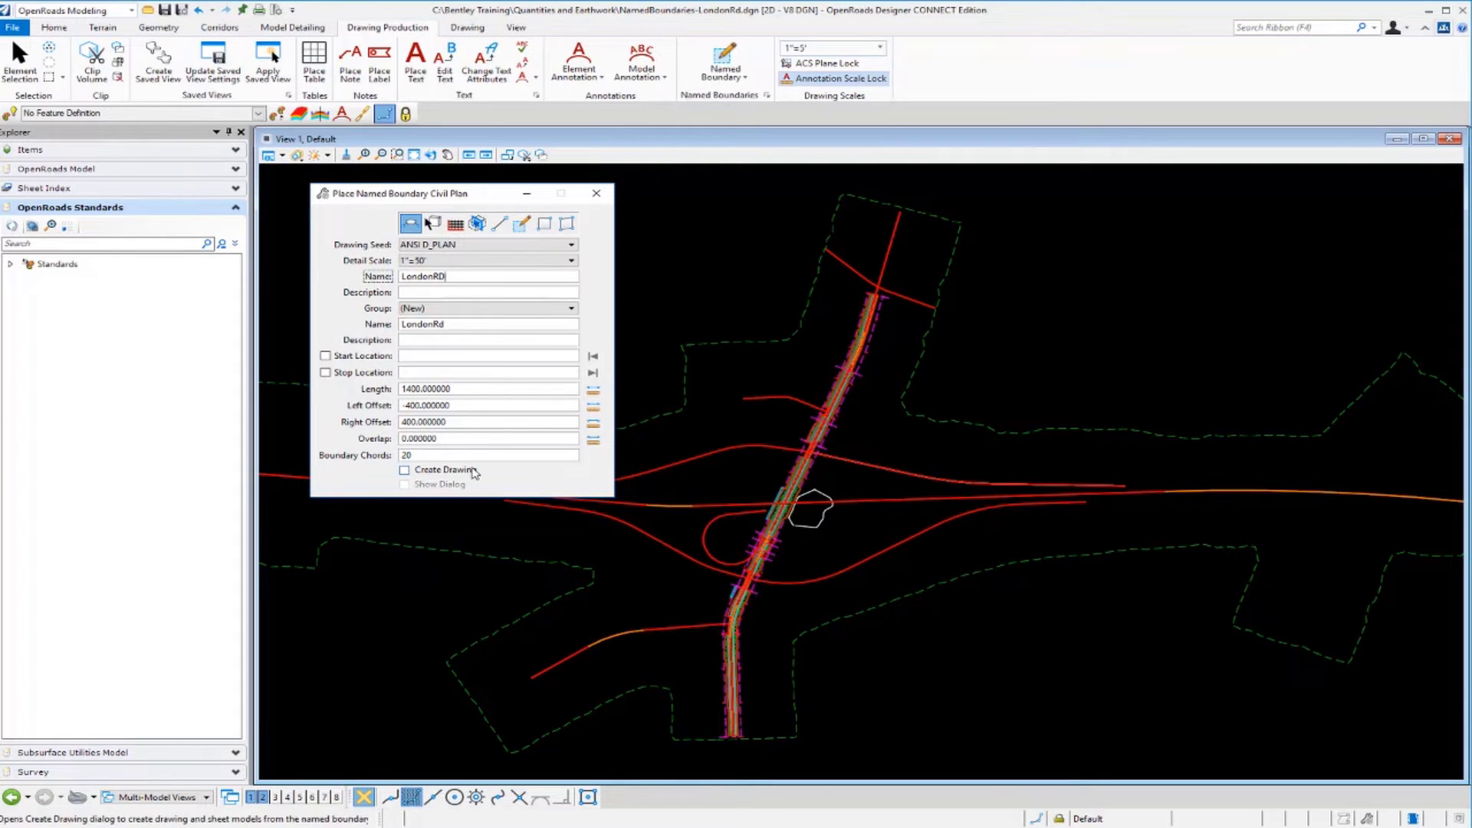
Step: Set the named boundary length to 100, the left offset to -200 and the right offset to 200
left_click_drag(472, 391, 404, 391)
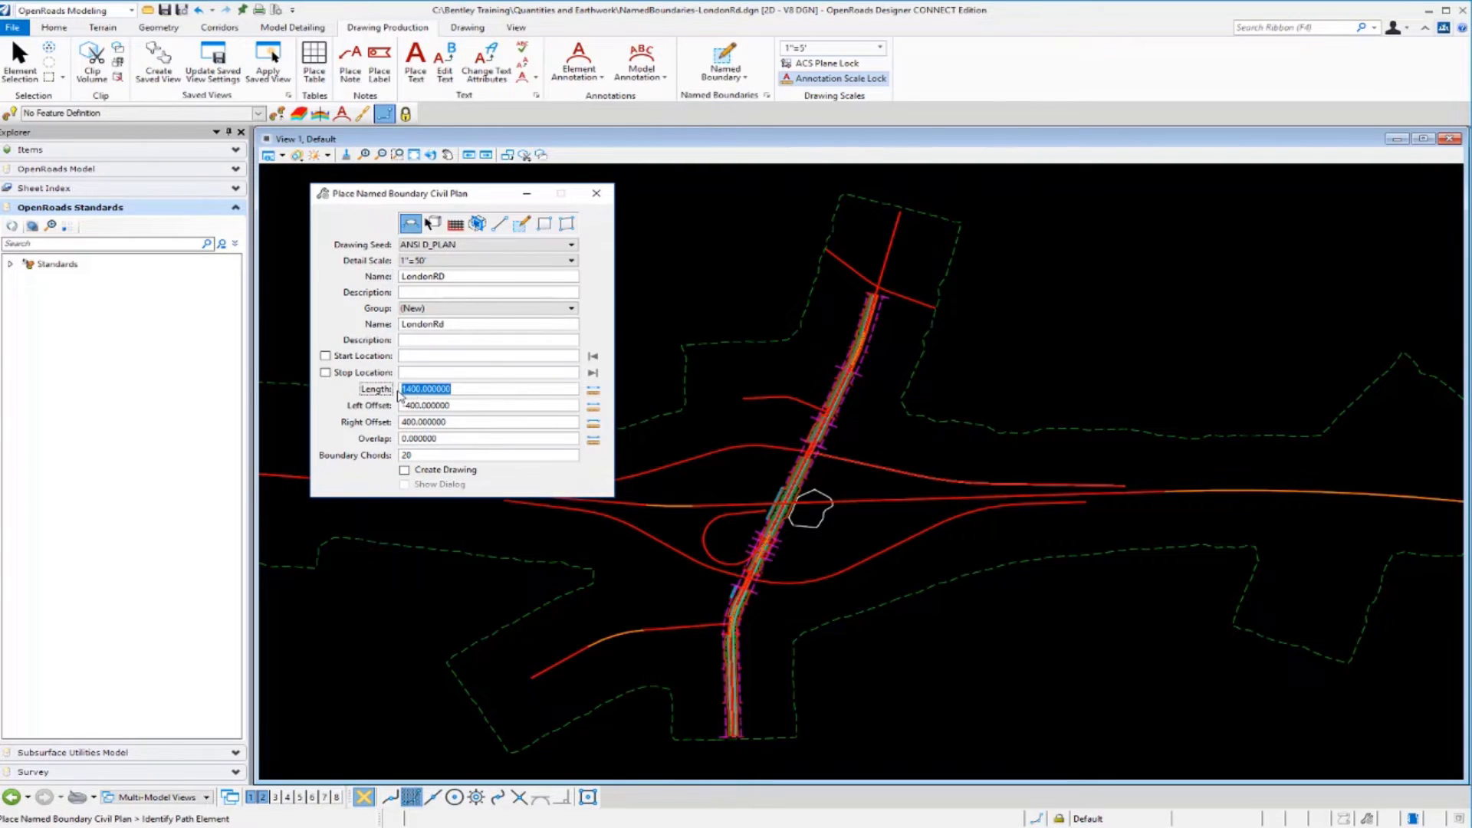
type("100")
key("Tab")
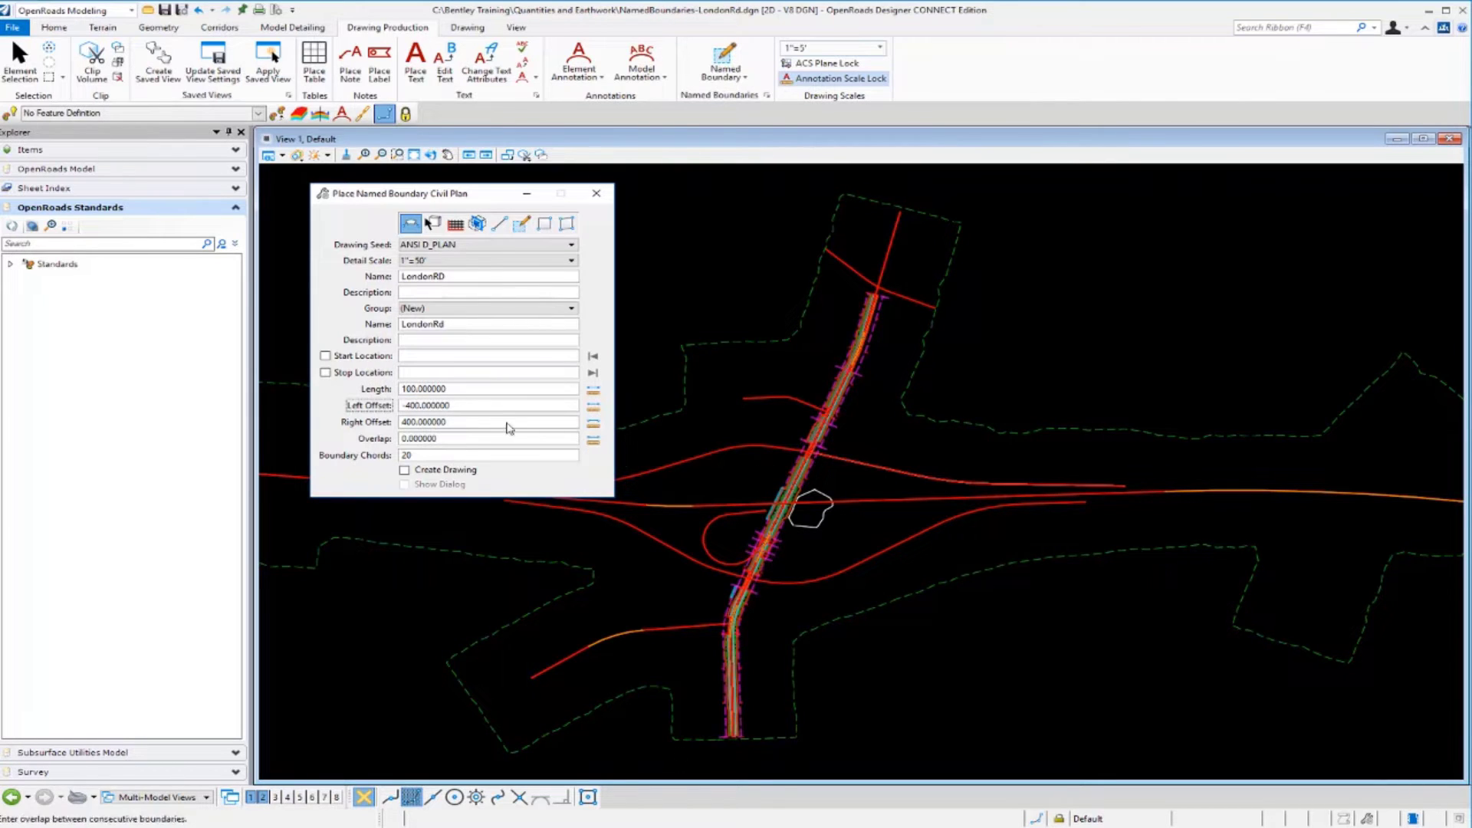
double_click(484, 406)
type("-200")
key("Tab")
type("200")
key("Tab")
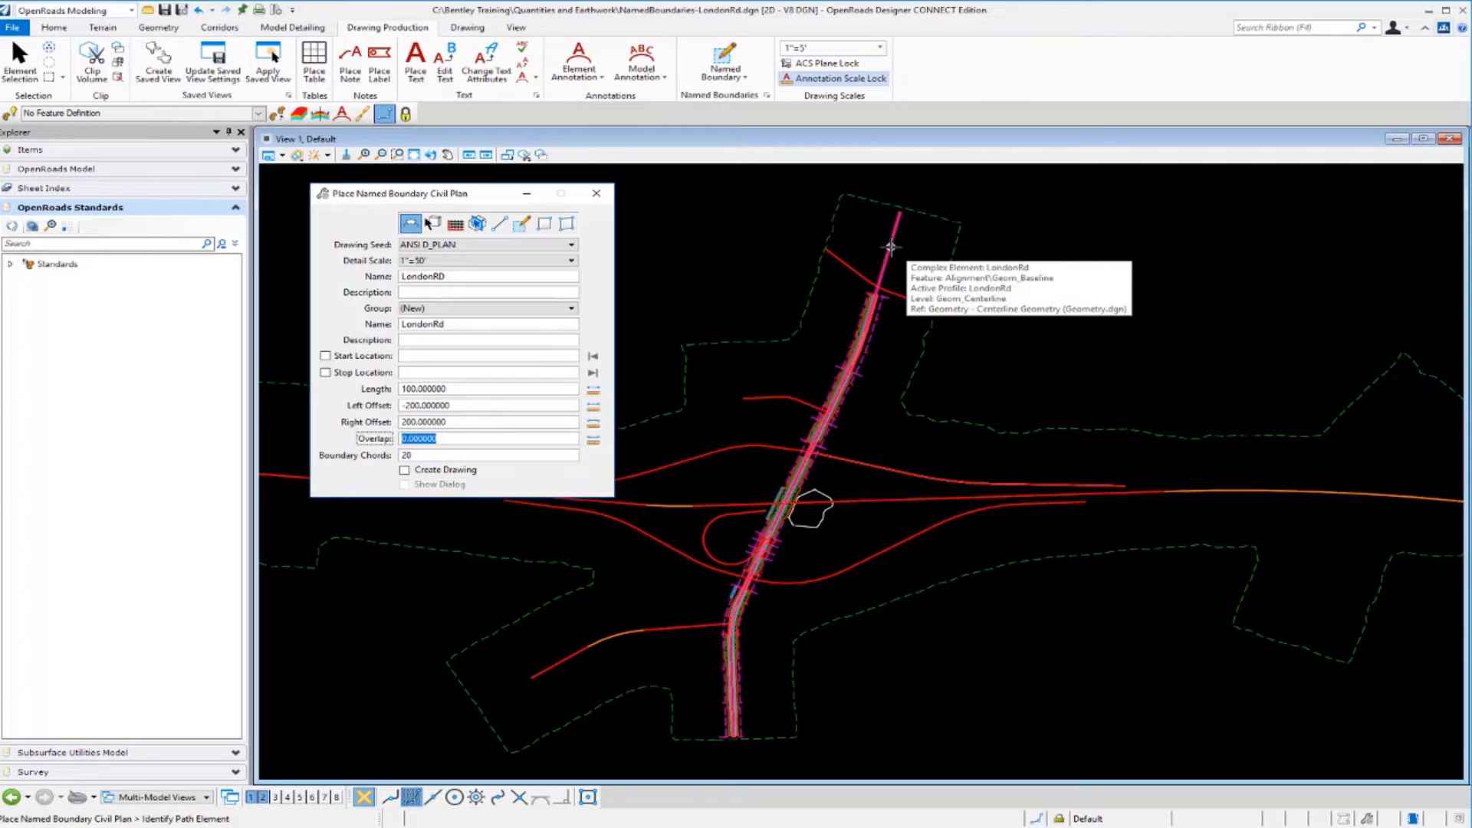
Step: Place the named boundaries along the full LondonRd centerline alignment, locking start and stop locations to the path's ends
left_click(890, 247)
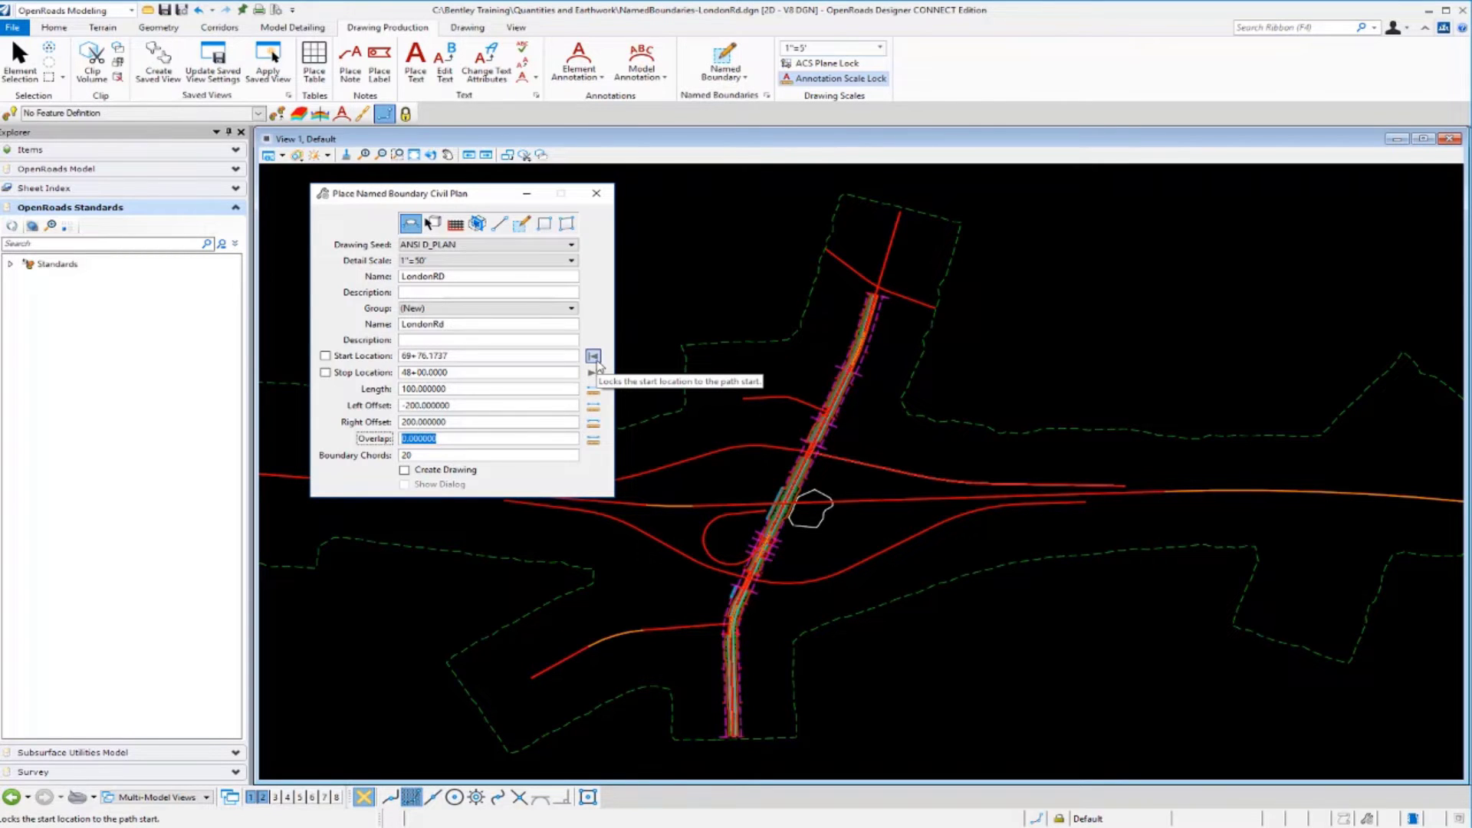
left_click(595, 358)
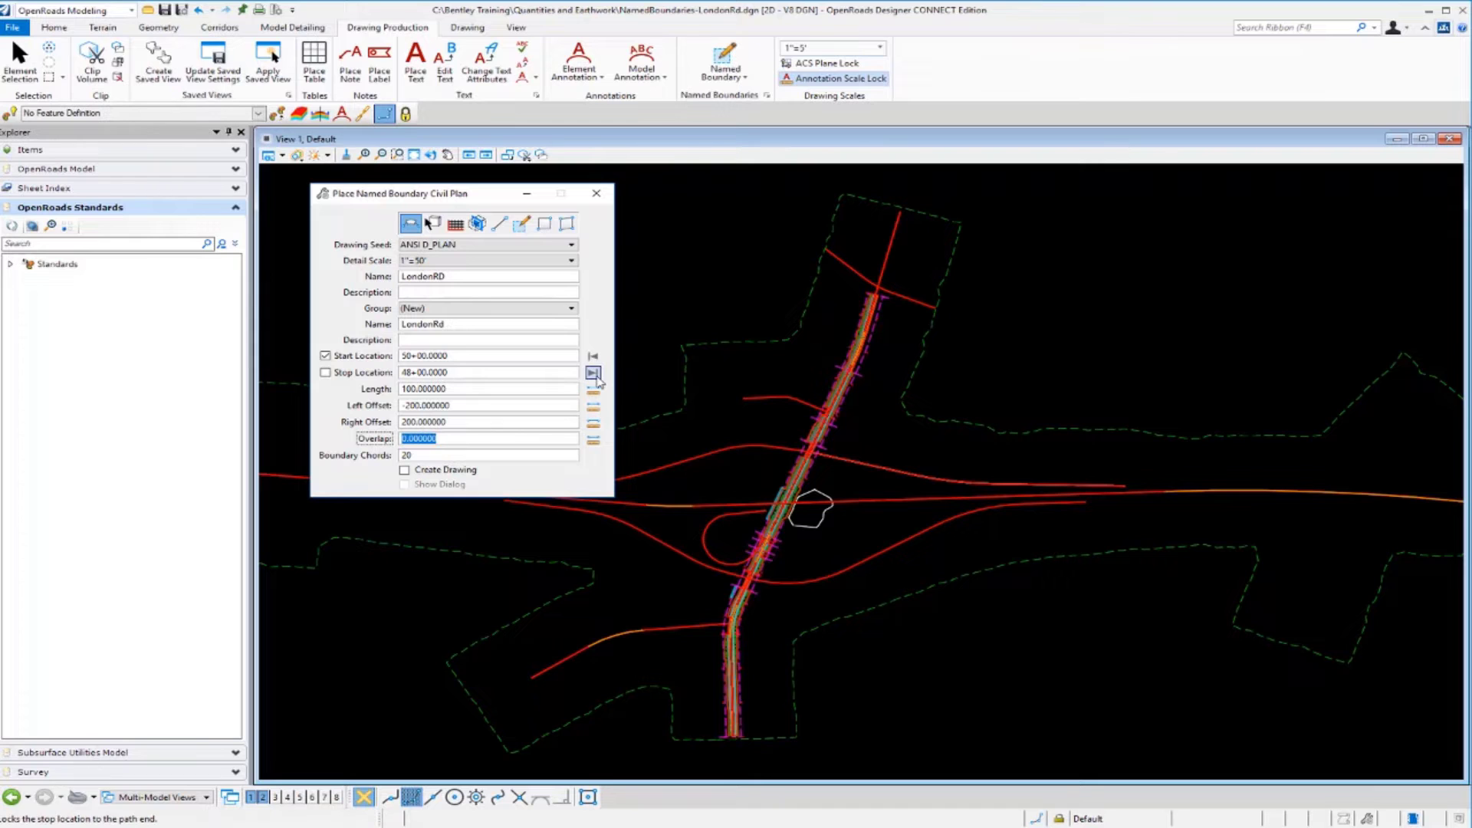
left_click(593, 373)
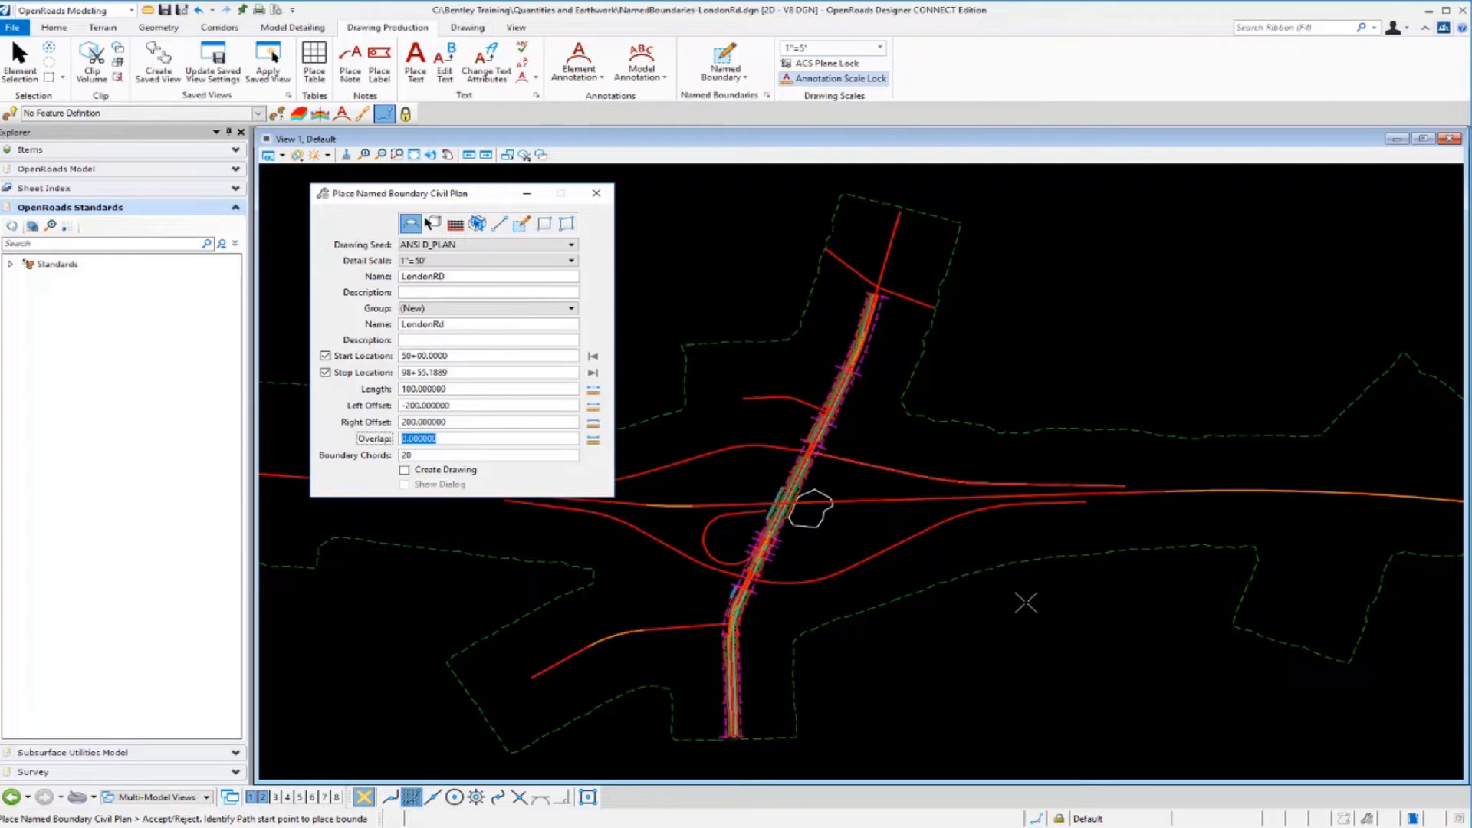
left_click(1025, 603)
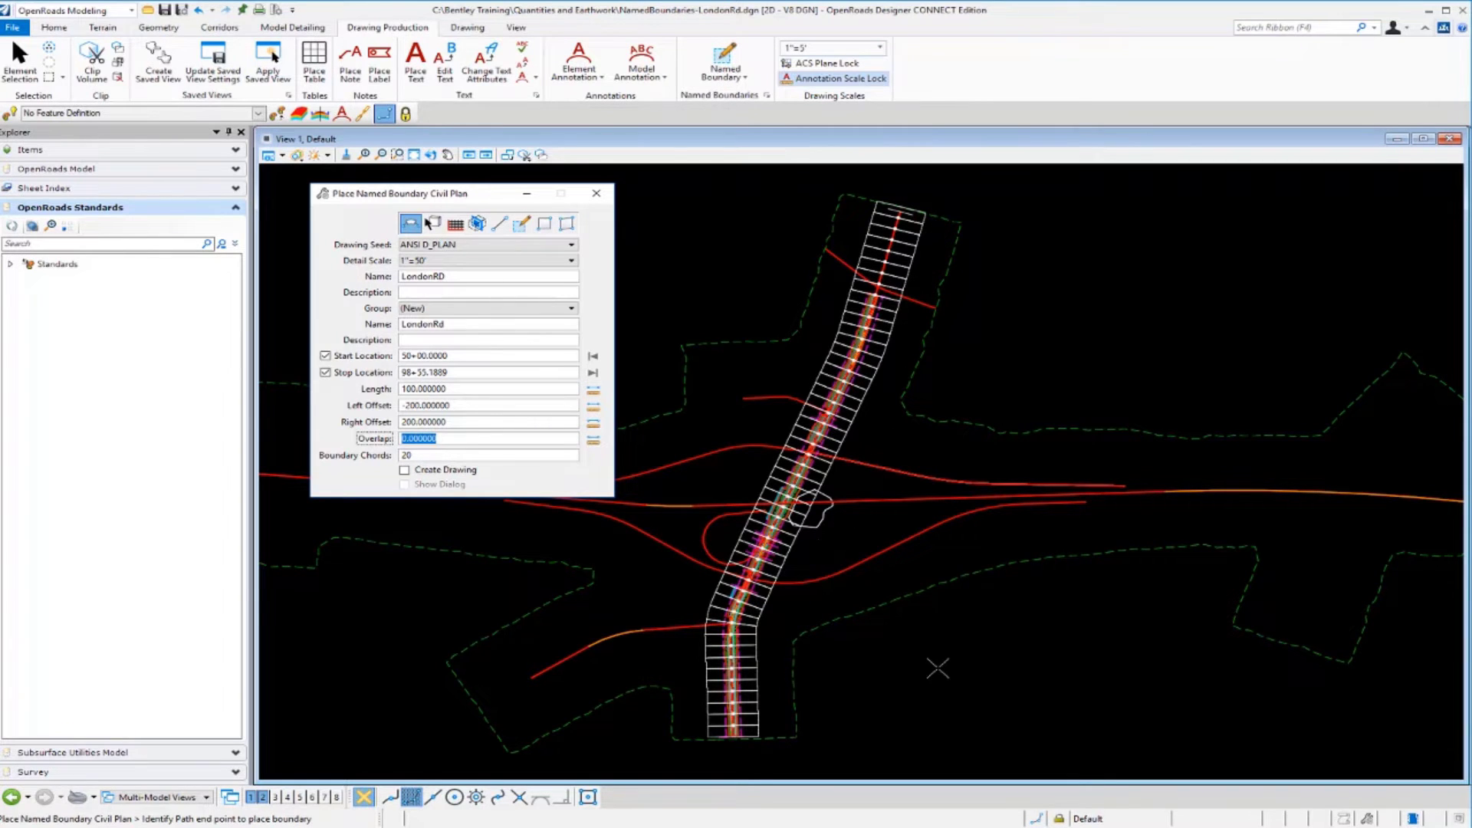
left_click(937, 668)
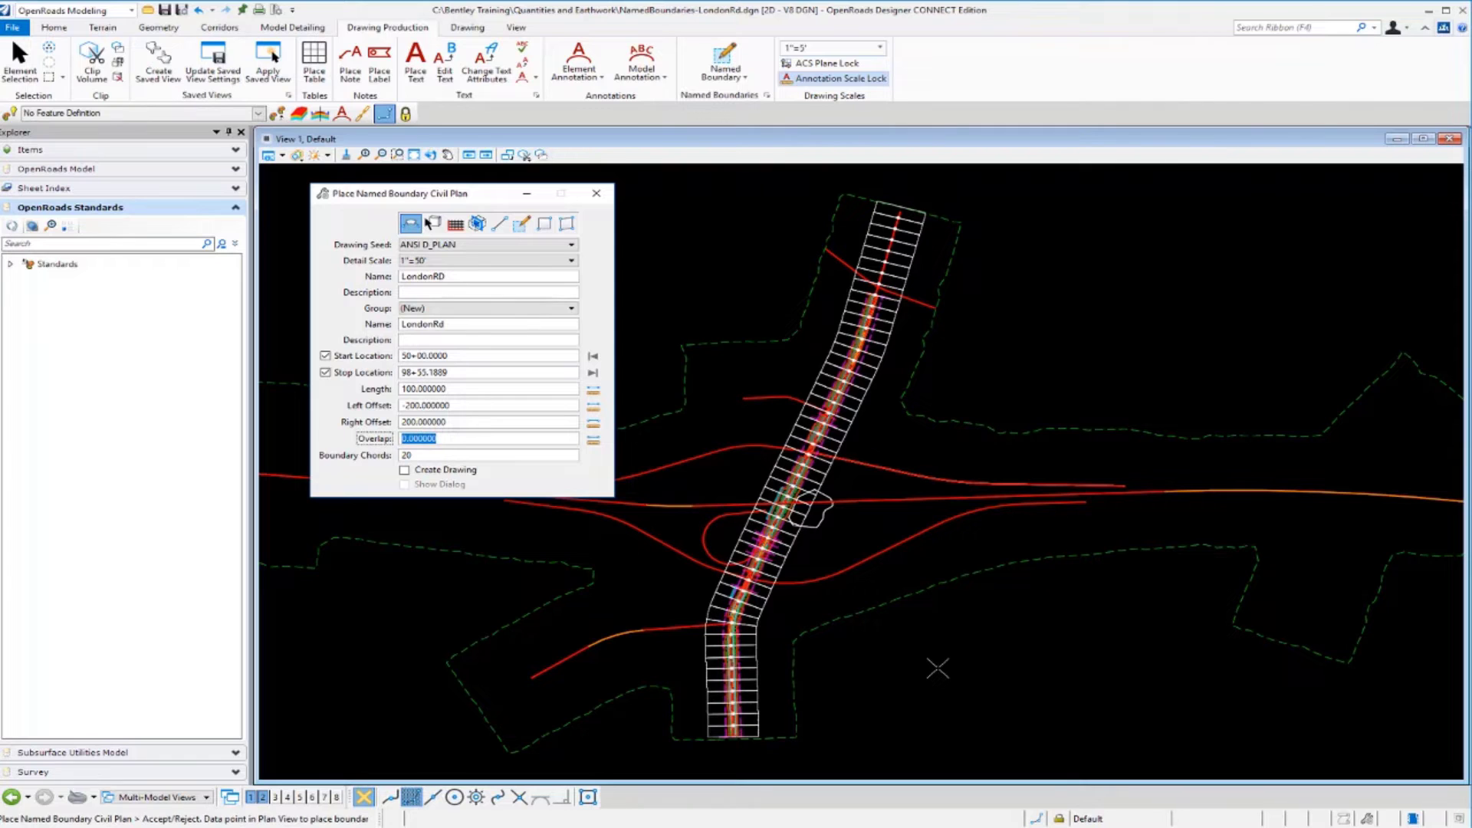
left_click(937, 668)
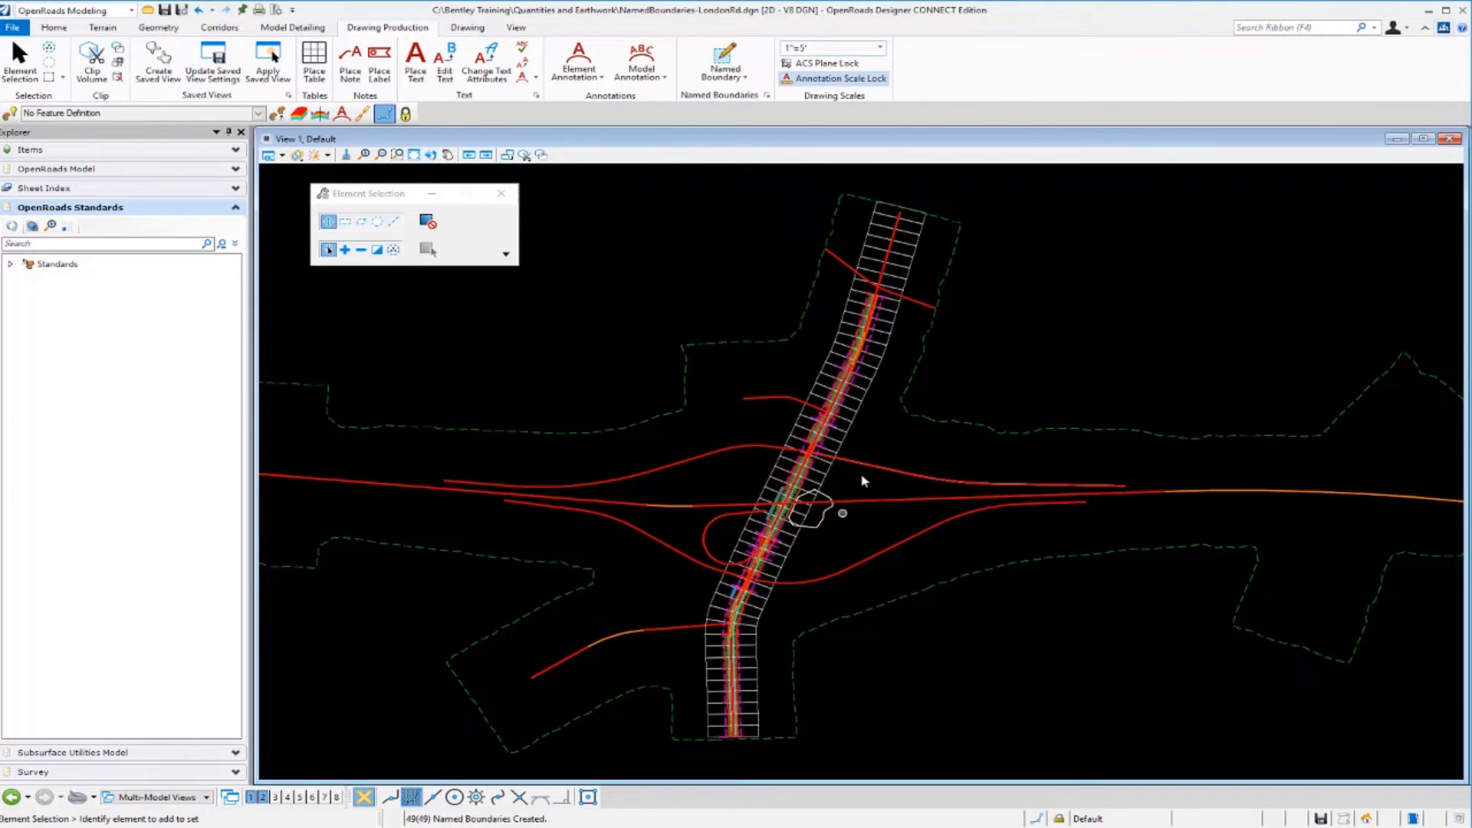
Step: Generate a Quantities Report By Named Boundary for the LondonRd boundary group without displaying clipped graphics
scroll(761, 728, "up", 3)
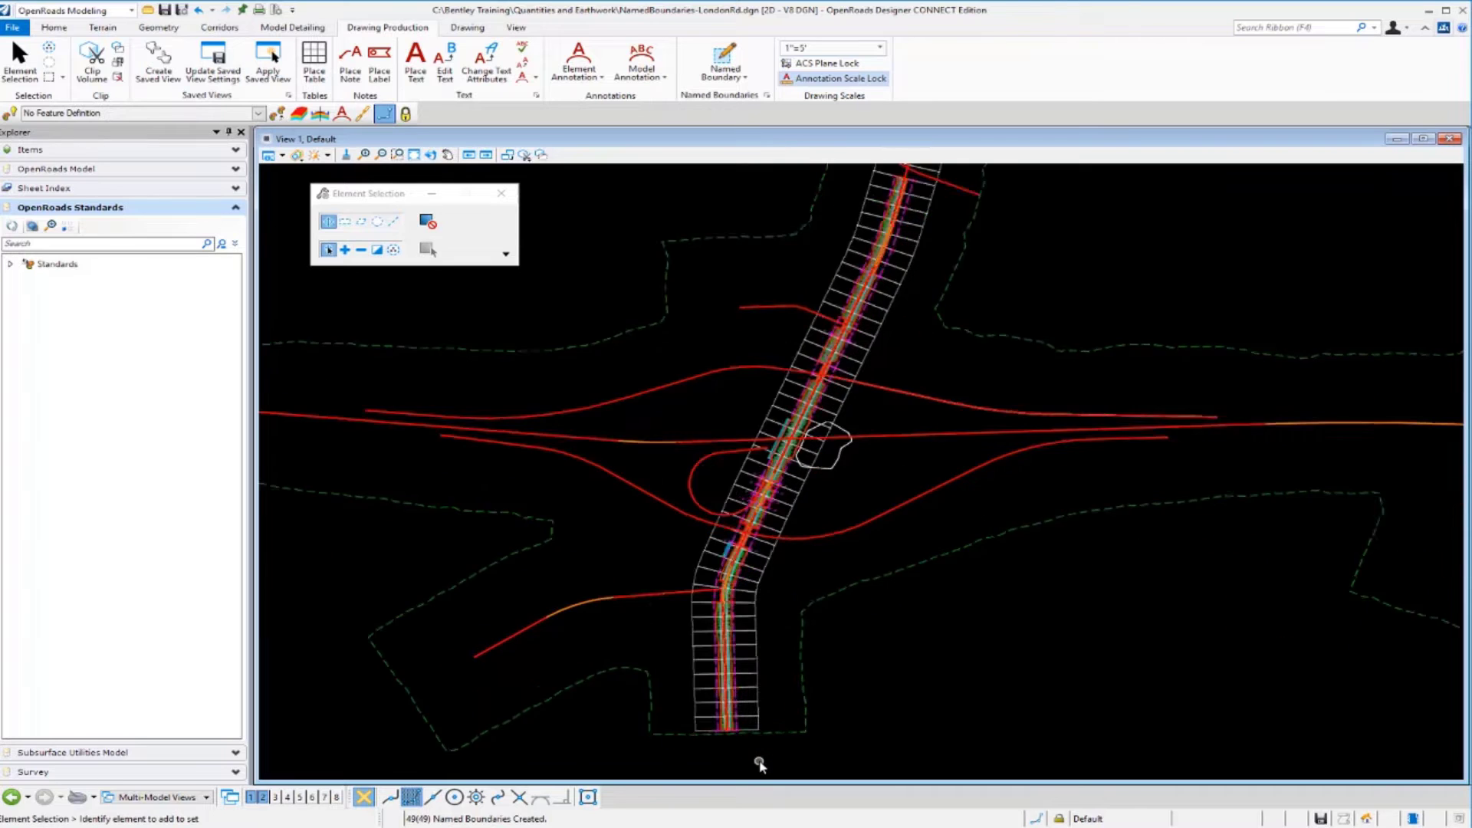
scroll(762, 711, "up", 2)
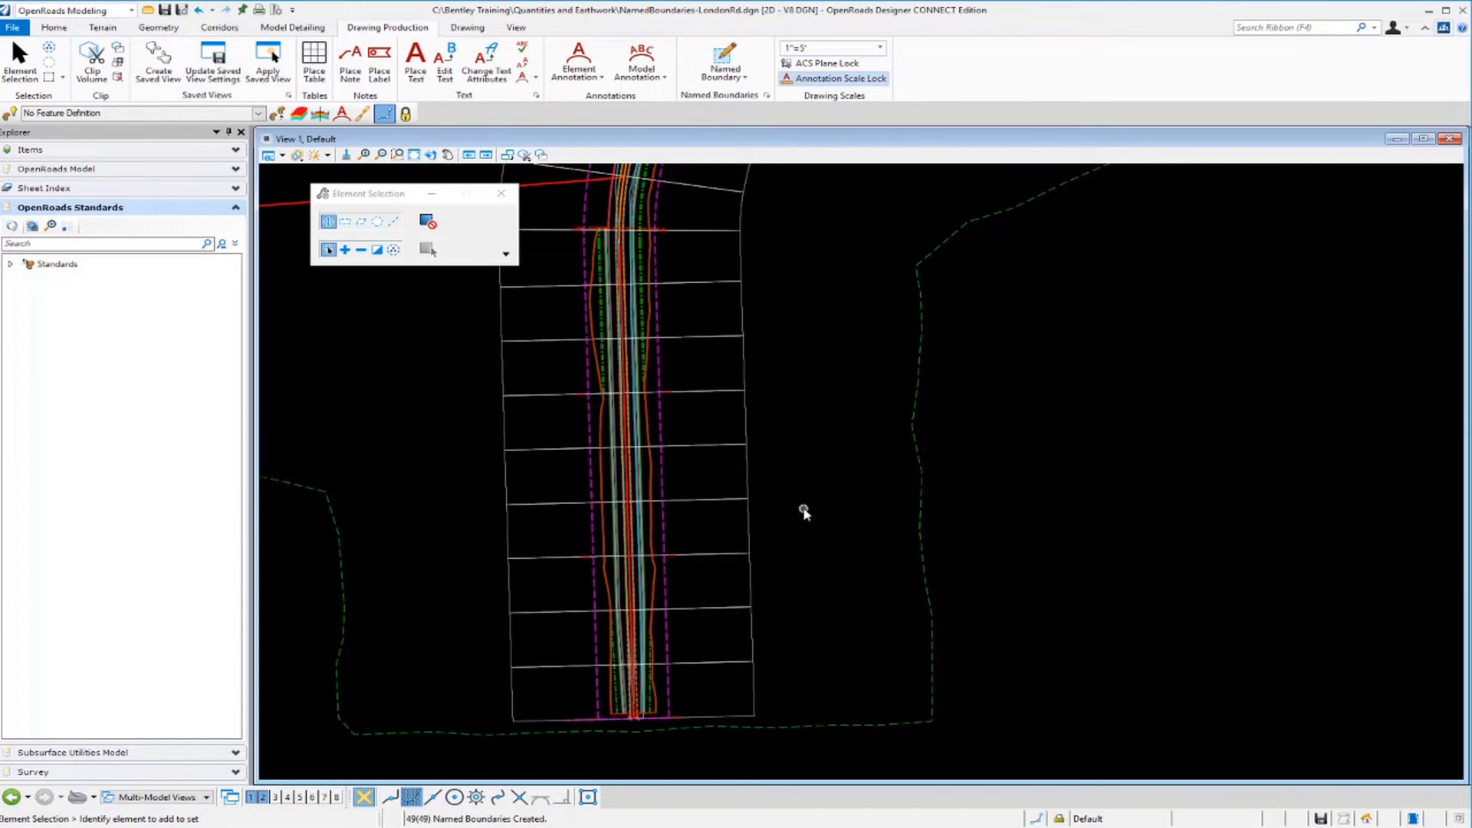
scroll(804, 512, "down", 5)
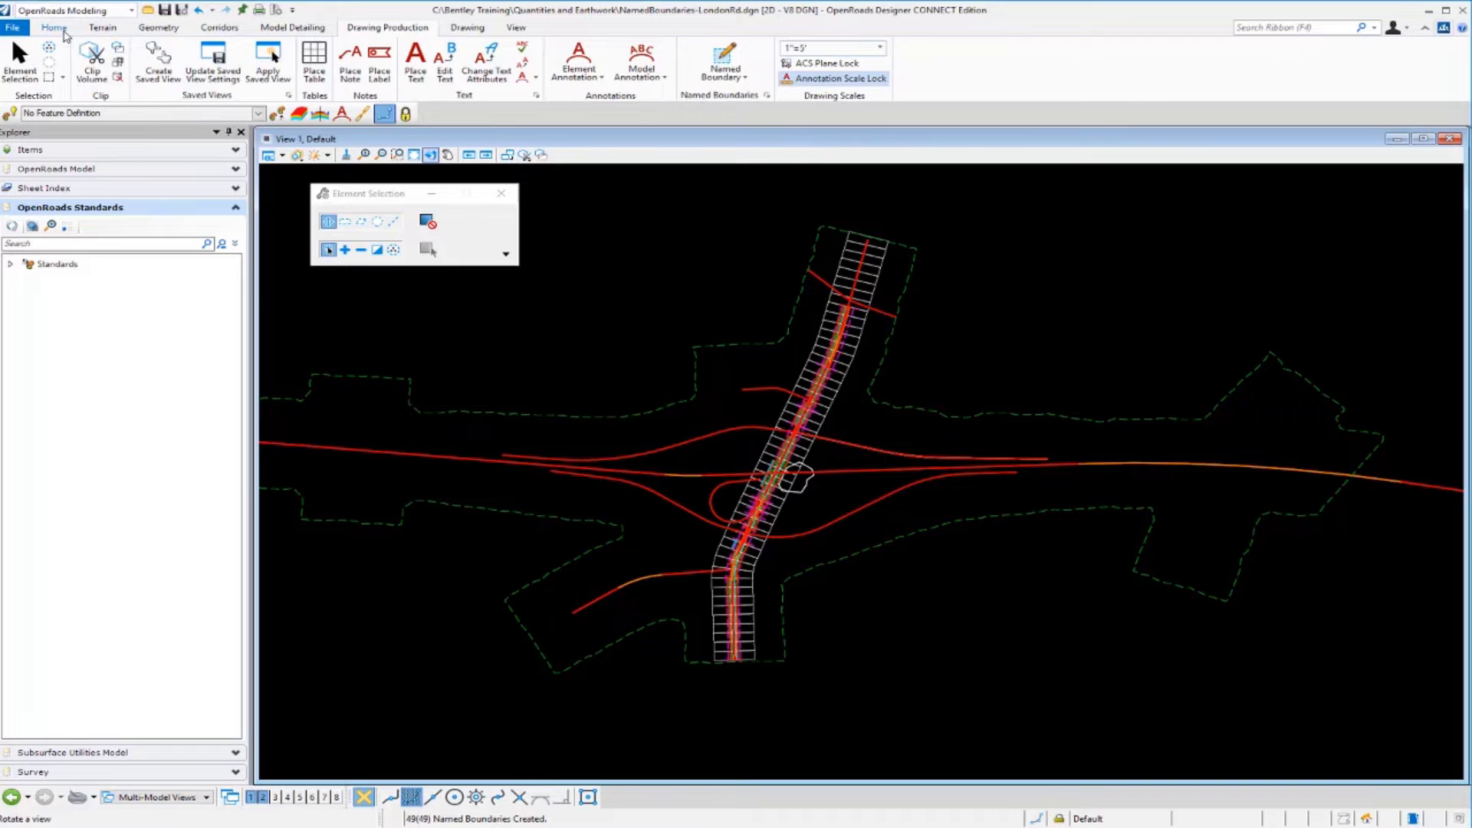
left_click(62, 30)
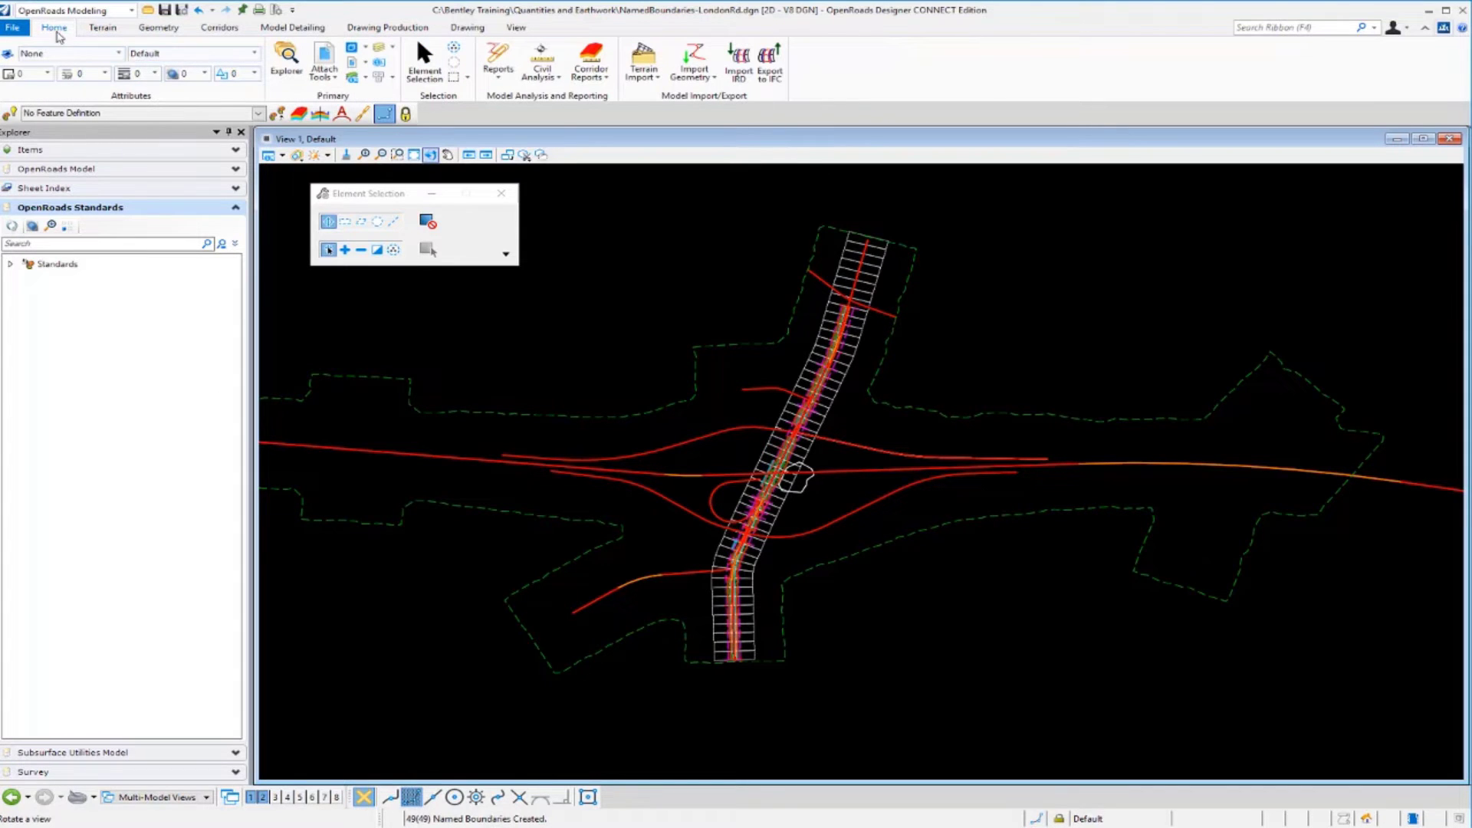
left_click(558, 76)
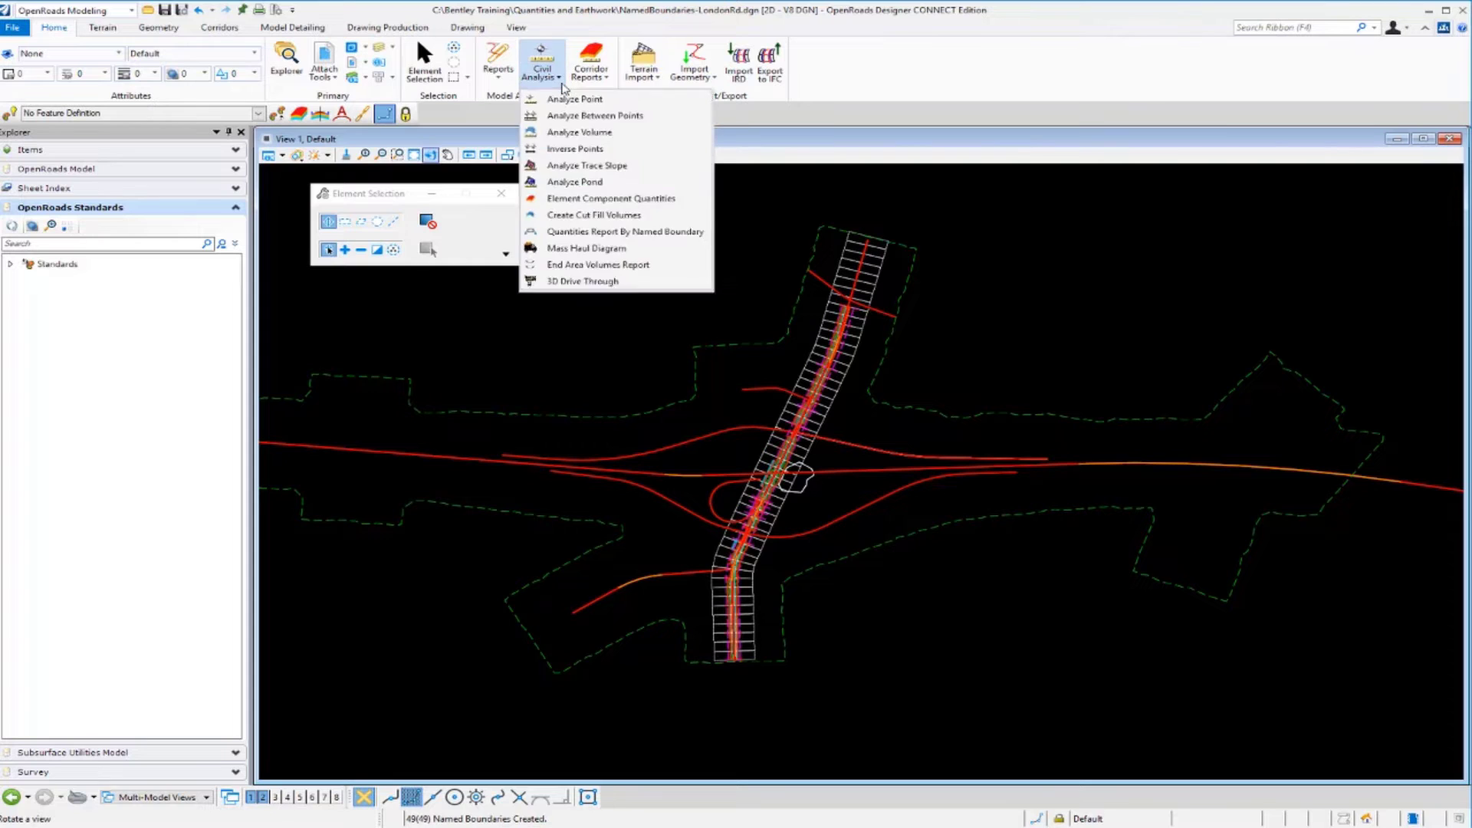
left_click(599, 233)
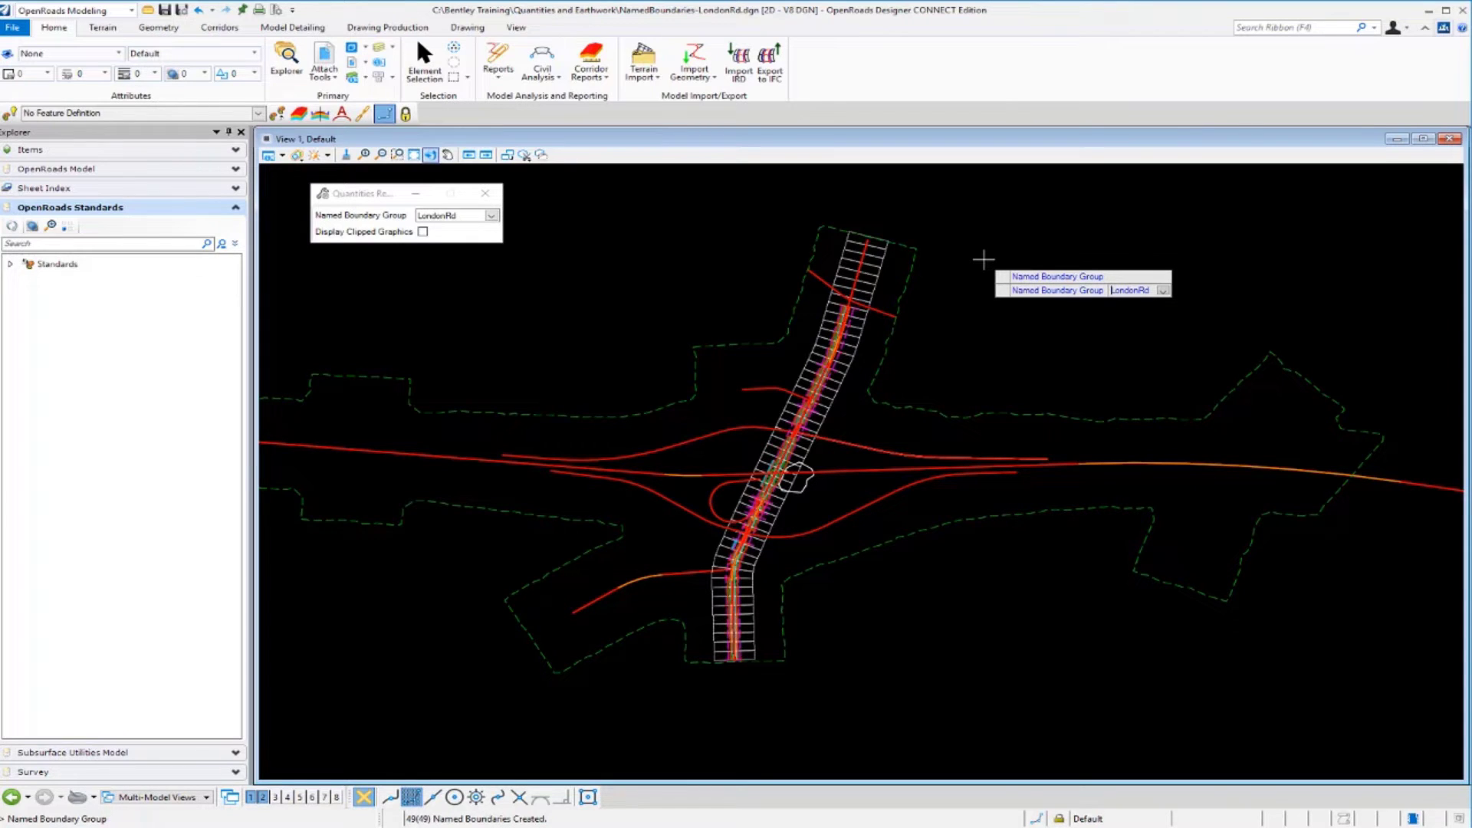
left_click(983, 260)
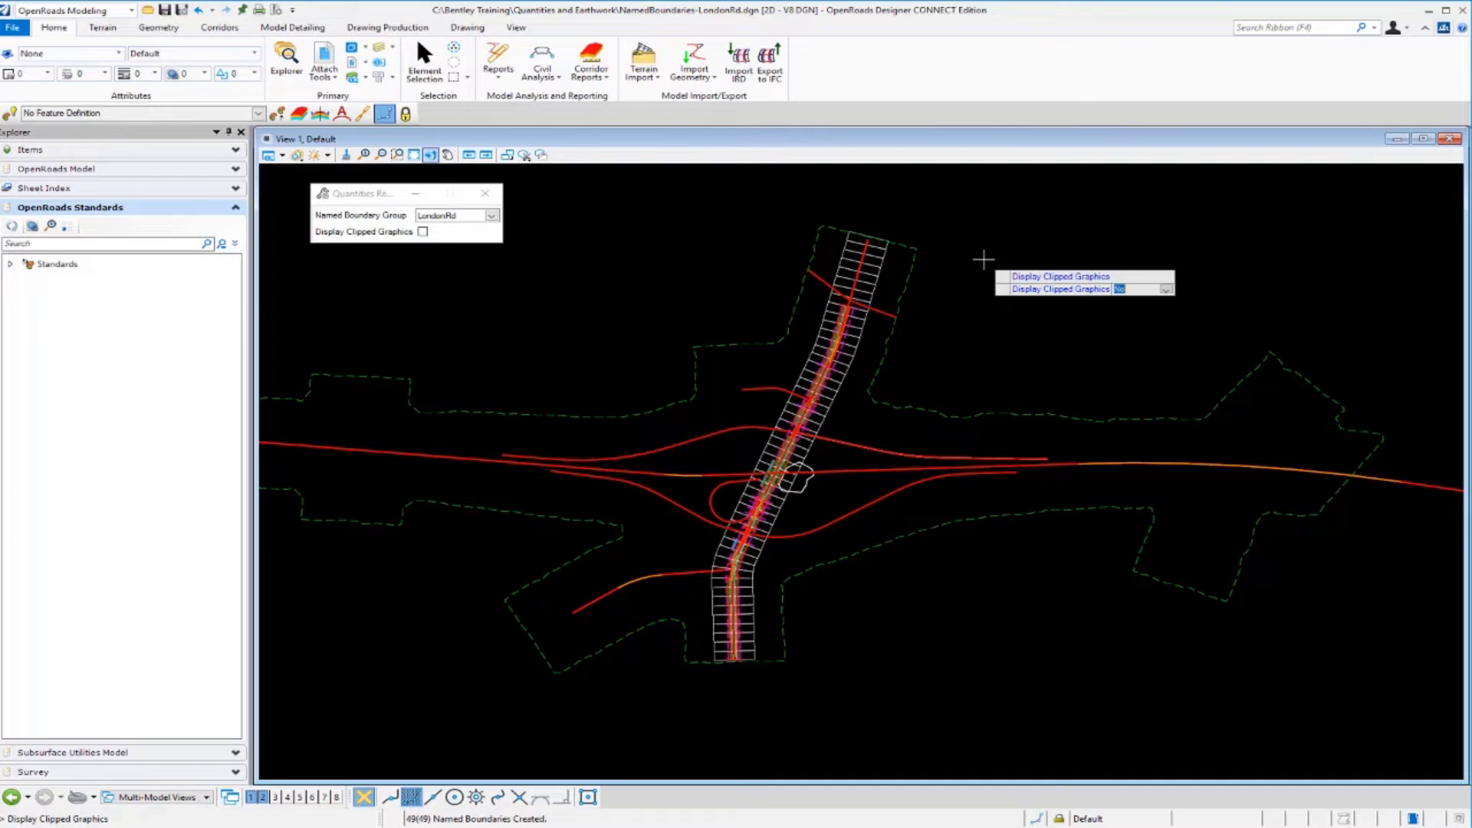
left_click(983, 260)
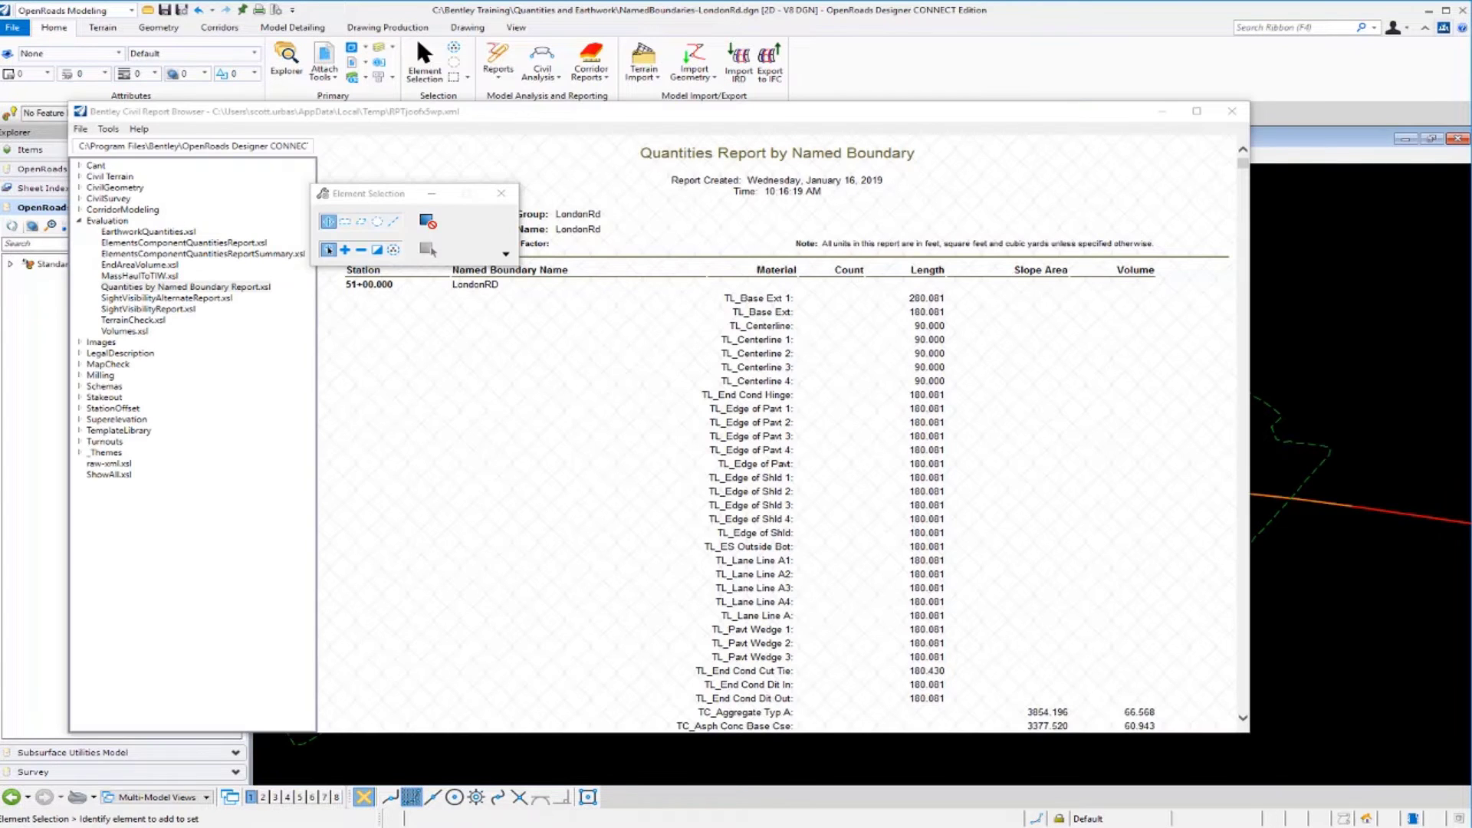
Step: Examine the material lengths, slope areas and volumes listed per station and named boundary in the quantities report
left_click(1158, 381)
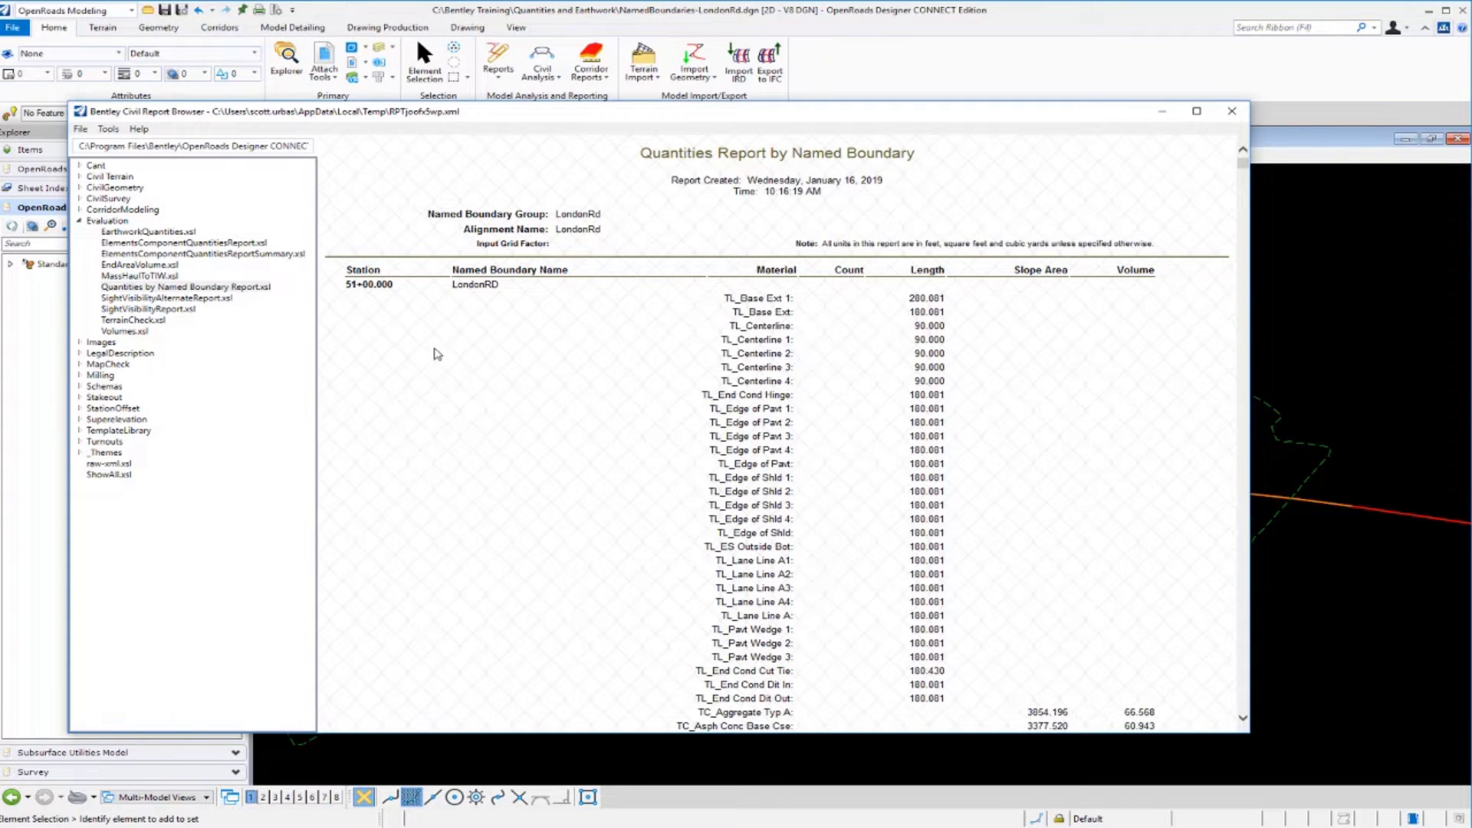
scroll(437, 353, "down", 3)
scroll(437, 354, "down", 3)
scroll(437, 353, "down", 13)
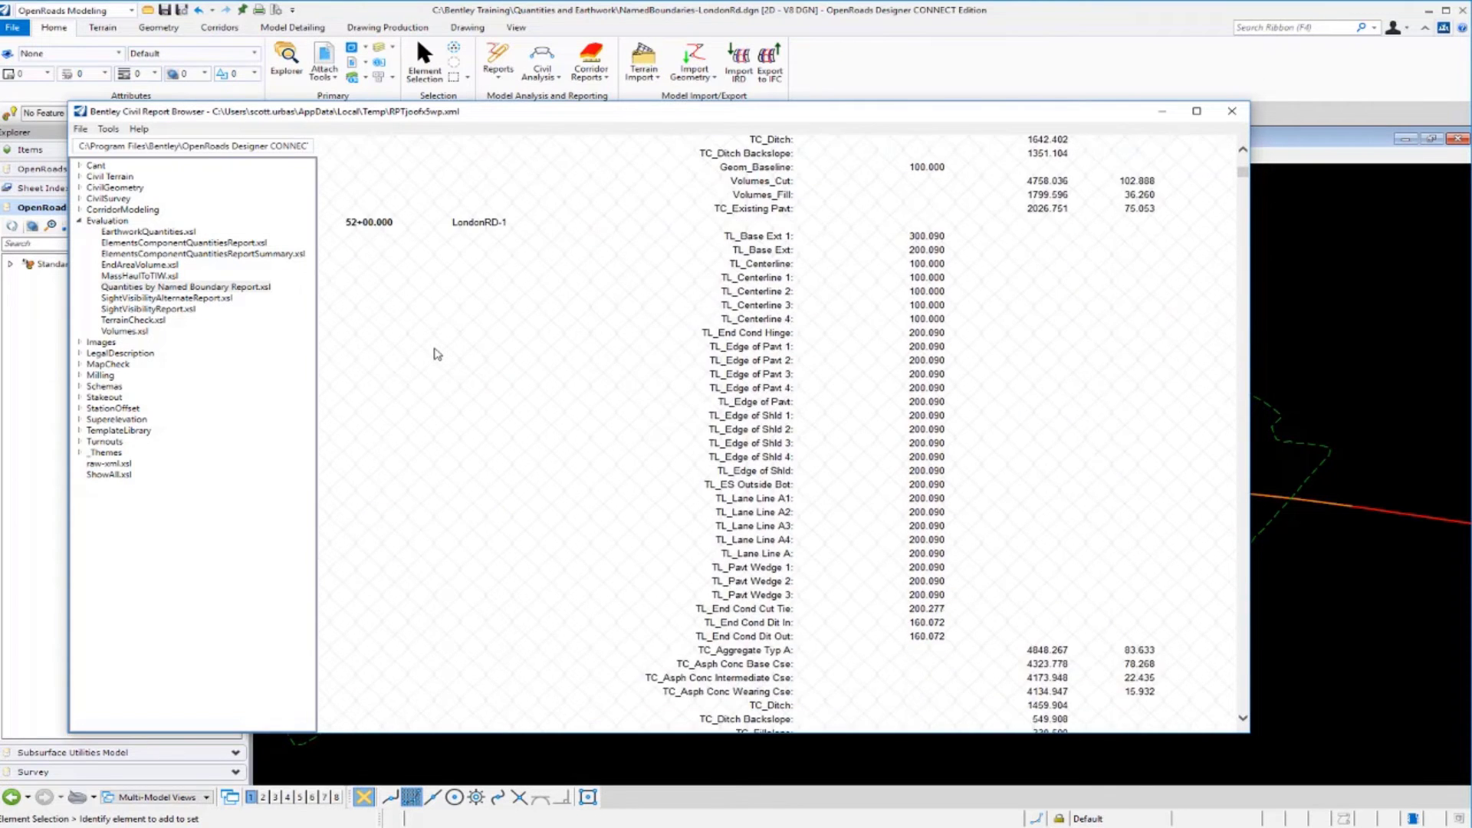
scroll(437, 353, "down", 5)
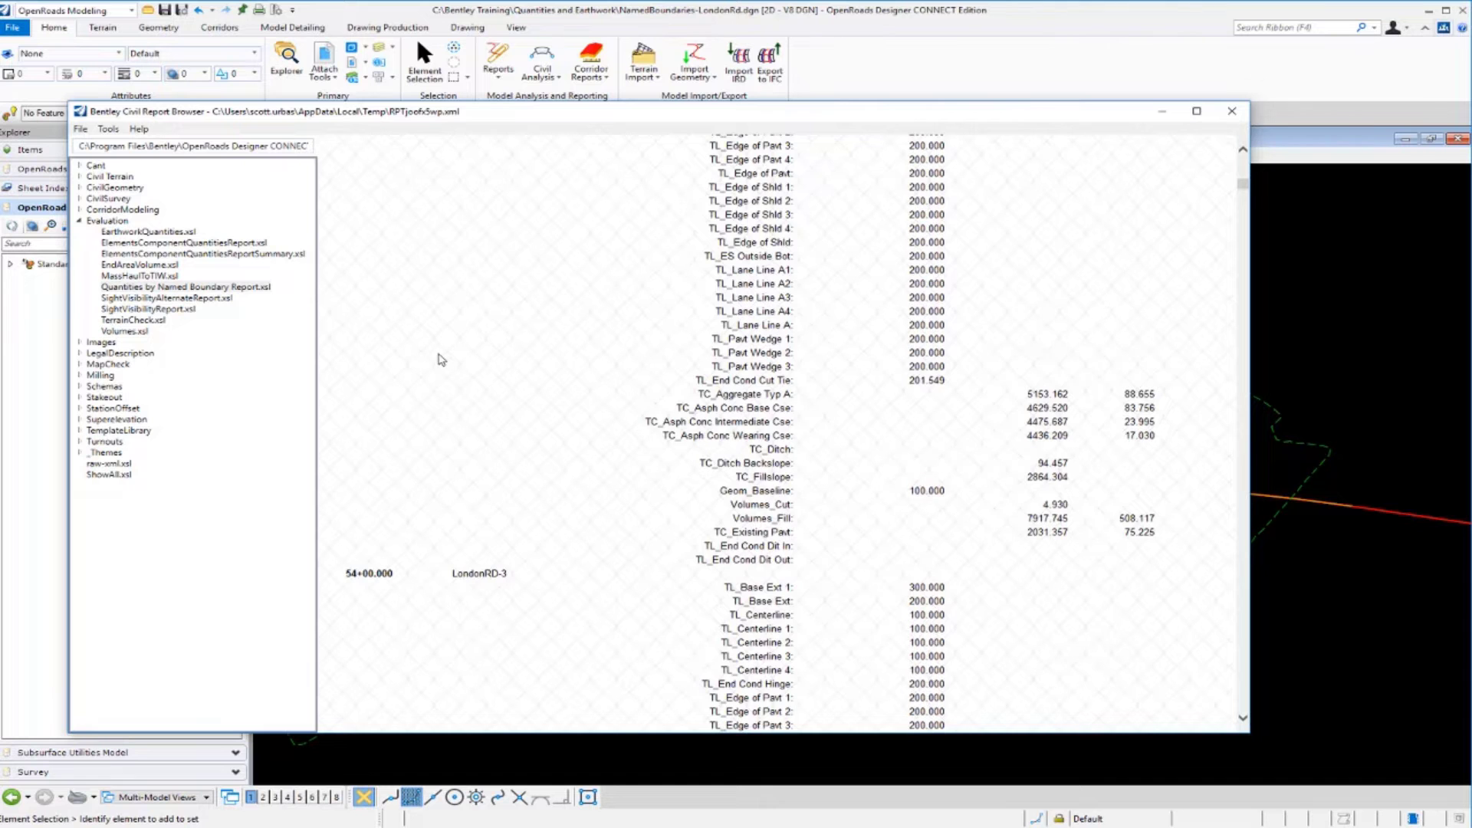
scroll(543, 437, "down", 5)
scroll(544, 437, "down", 12)
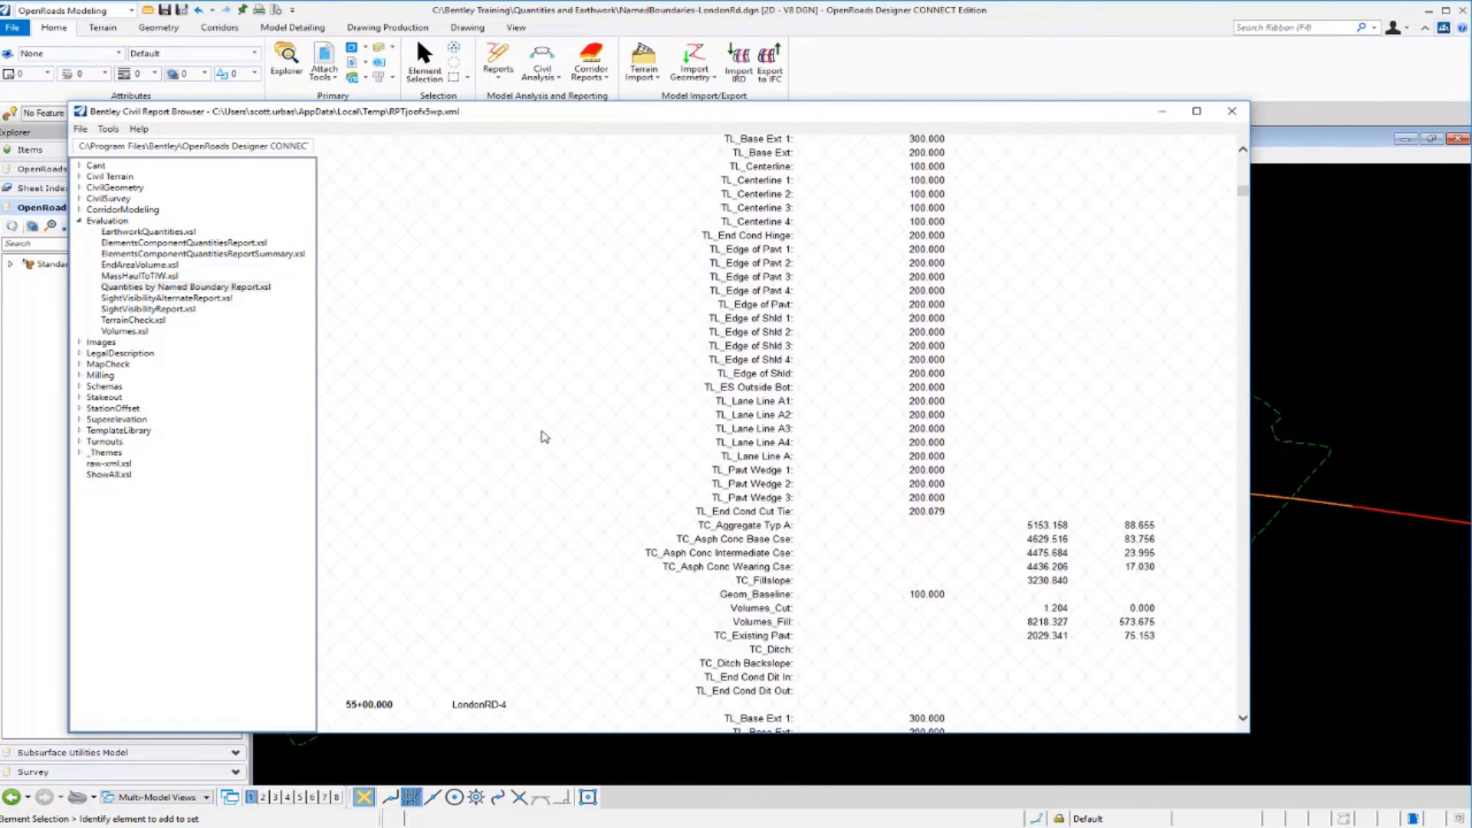
Step: Finish reviewing the Quantities Report by Named Boundary and display the data with the Volumes.xsl evaluation style sheet
scroll(543, 437, "down", 10)
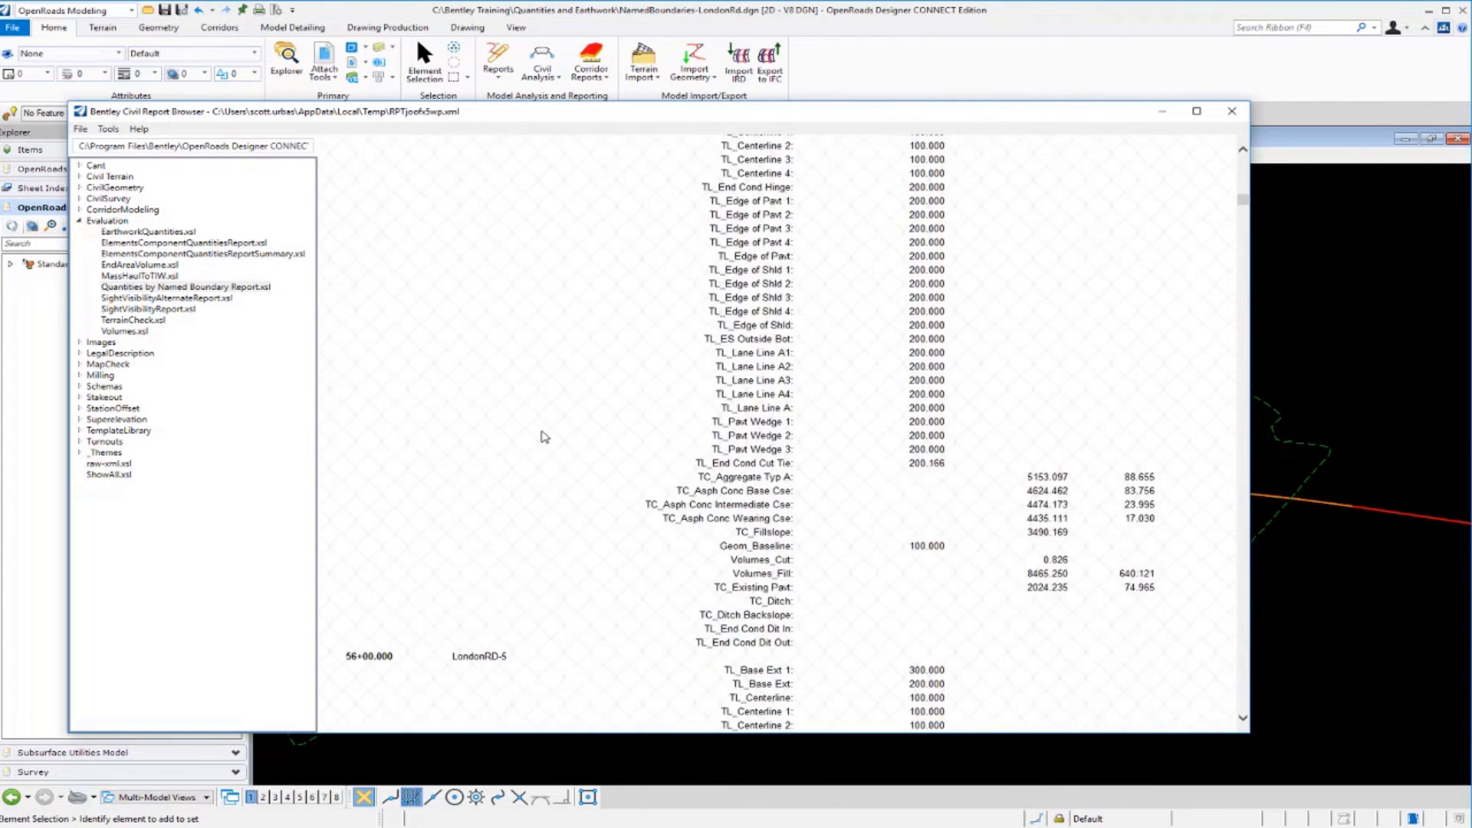
scroll(543, 437, "up", 20)
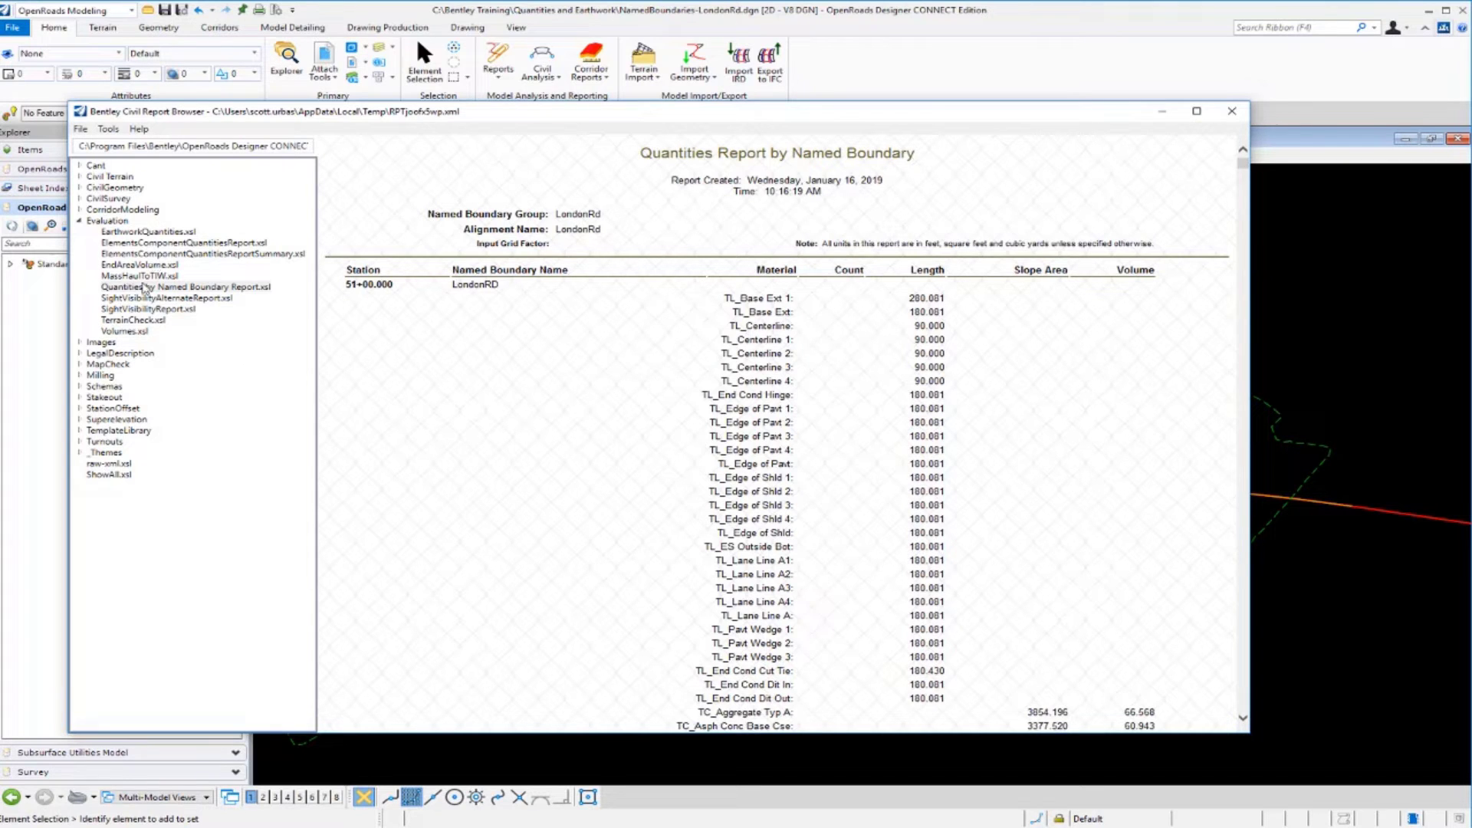
left_click(124, 331)
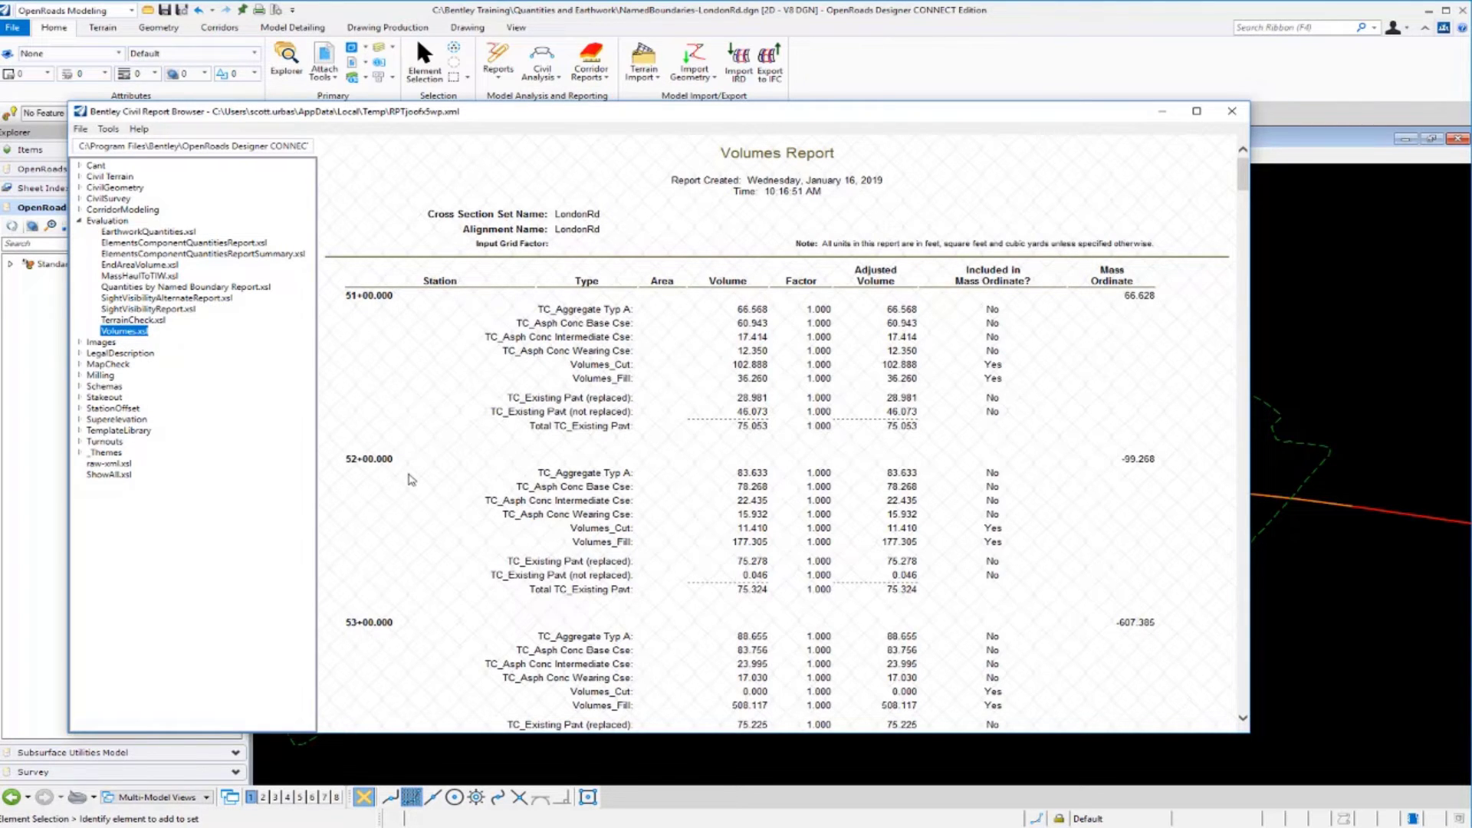
Step: Examine the material volumes, cut and fill, replaced pavement and mass ordinates per station in the Volumes Report, and close the report browser
scroll(410, 479, "down", 6)
scroll(443, 485, "down", 2)
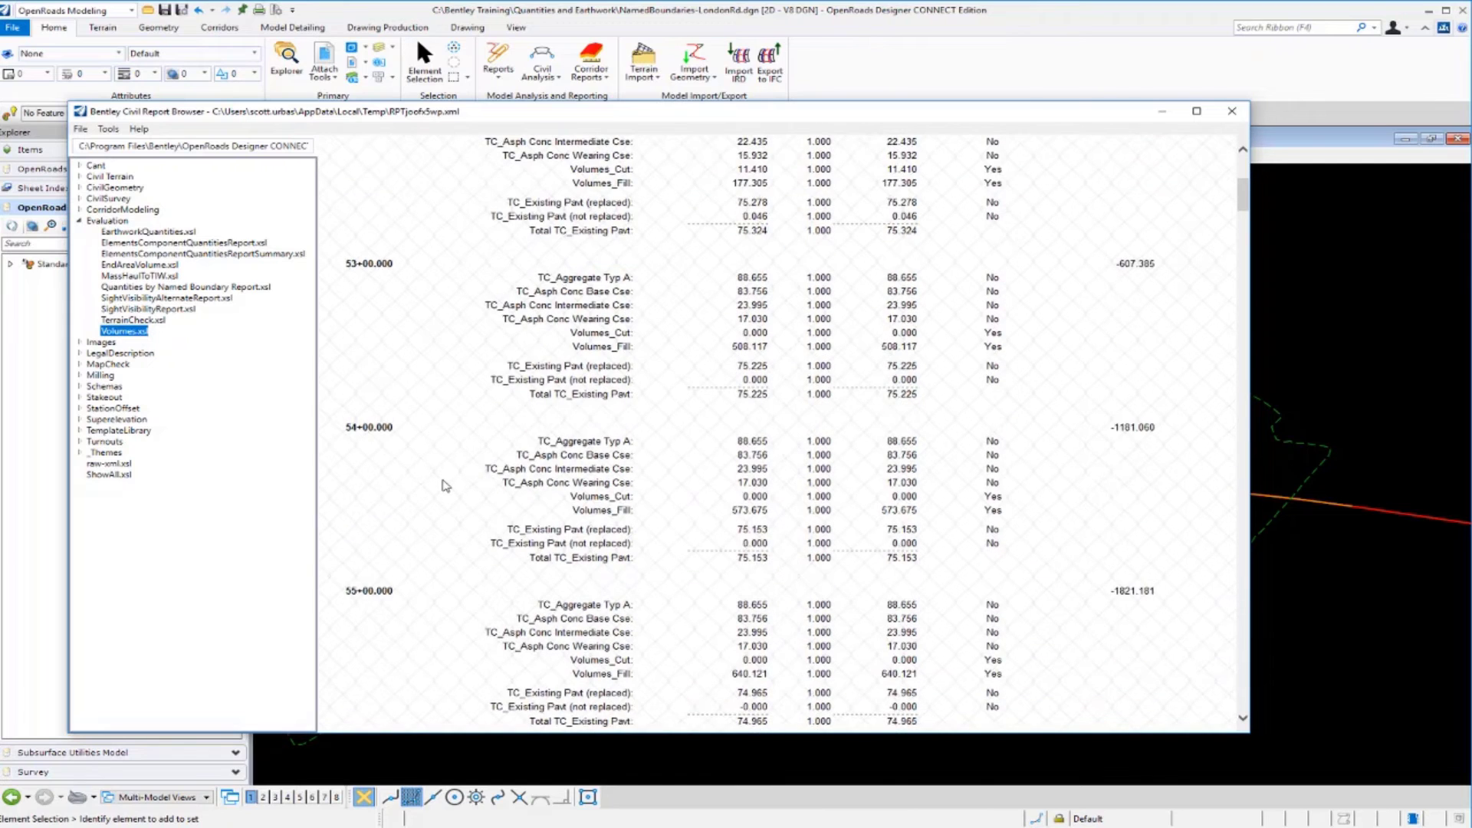
scroll(460, 496, "down", 8)
scroll(460, 514, "down", 20)
scroll(460, 514, "down", 20)
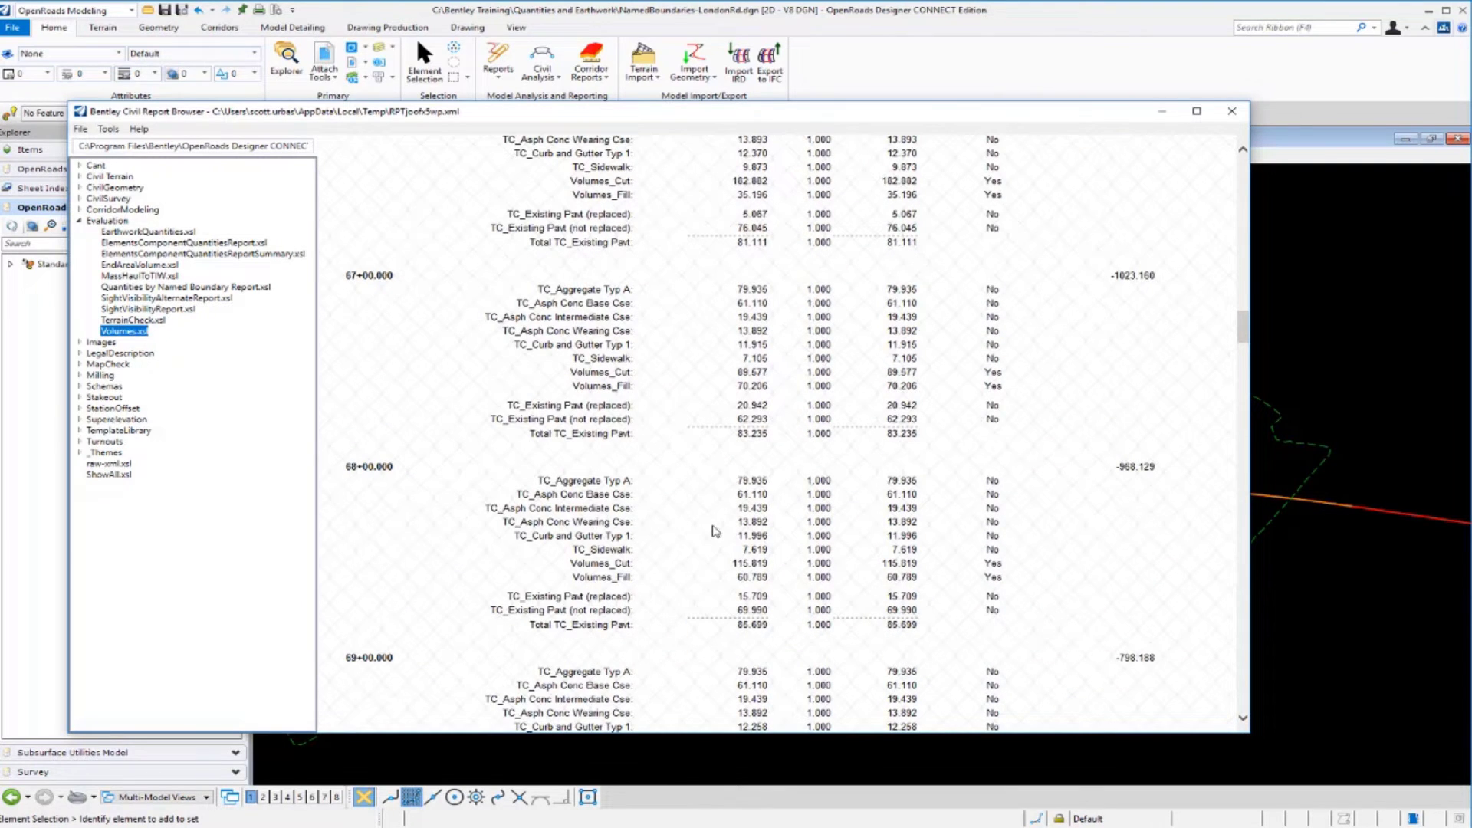
scroll(714, 531, "down", 3)
scroll(714, 531, "down", 15)
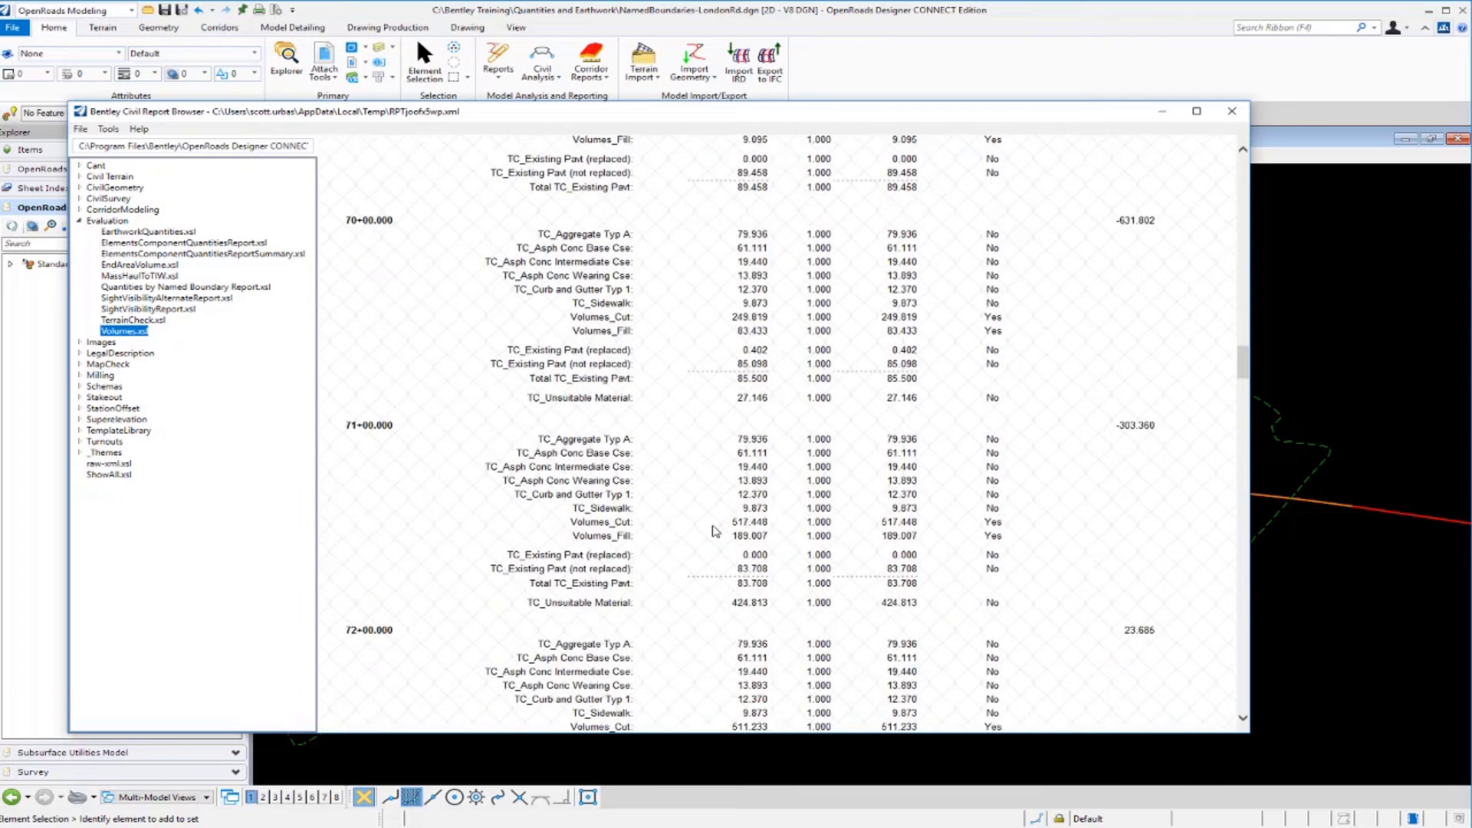
scroll(715, 530, "down", 14)
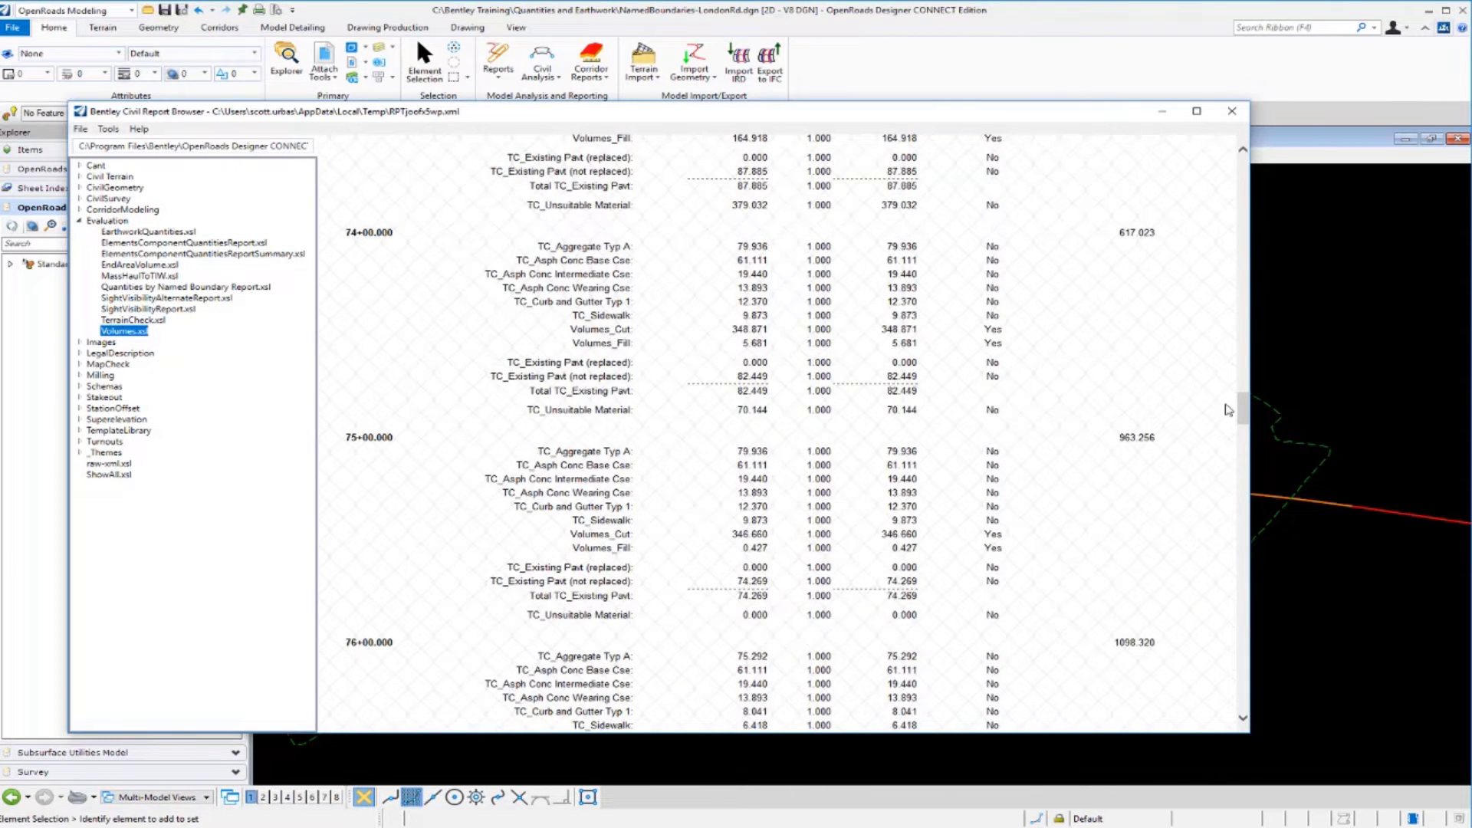
left_click_drag(1242, 412, 1245, 169)
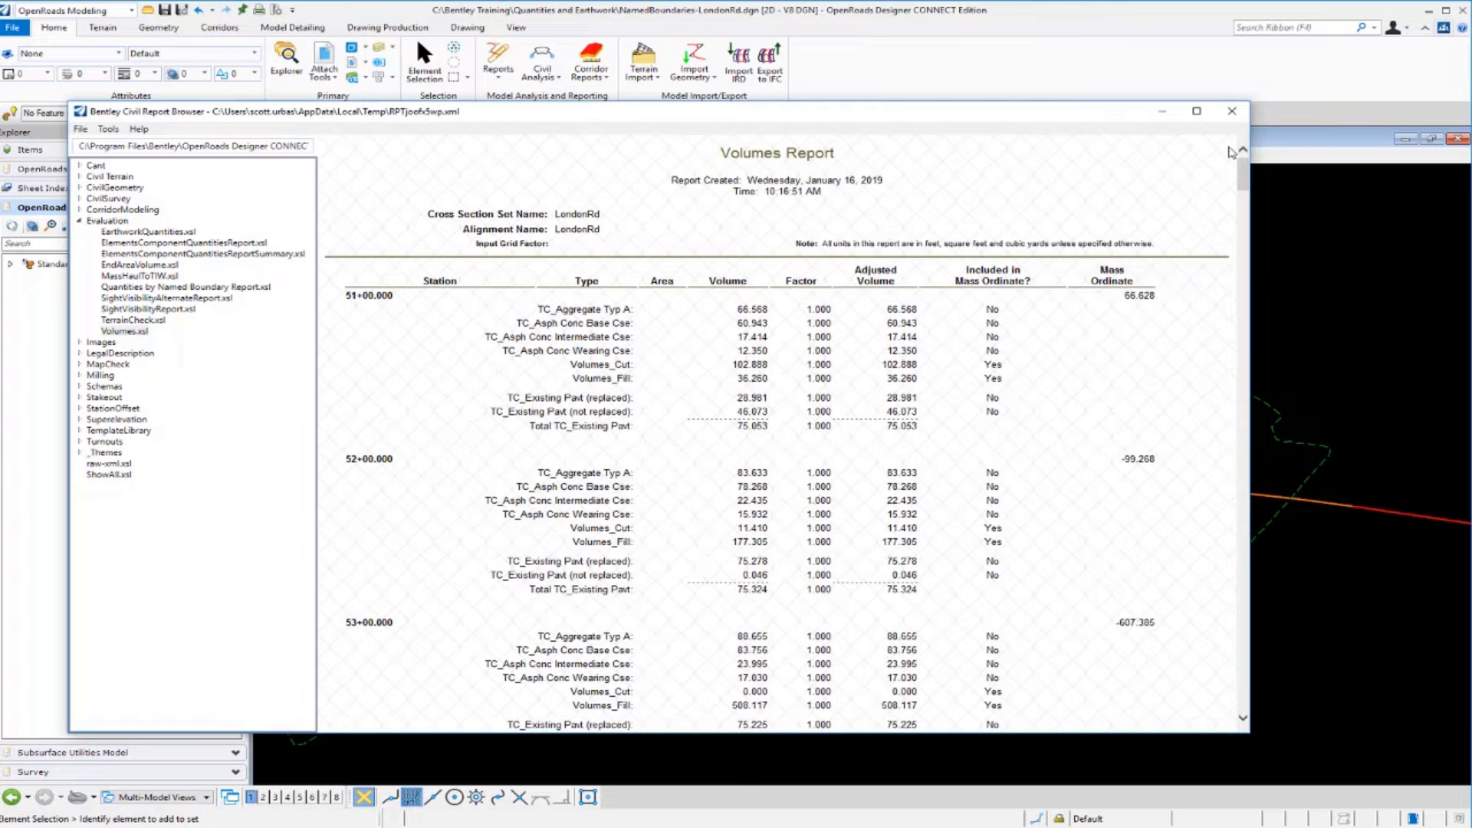
left_click(1233, 113)
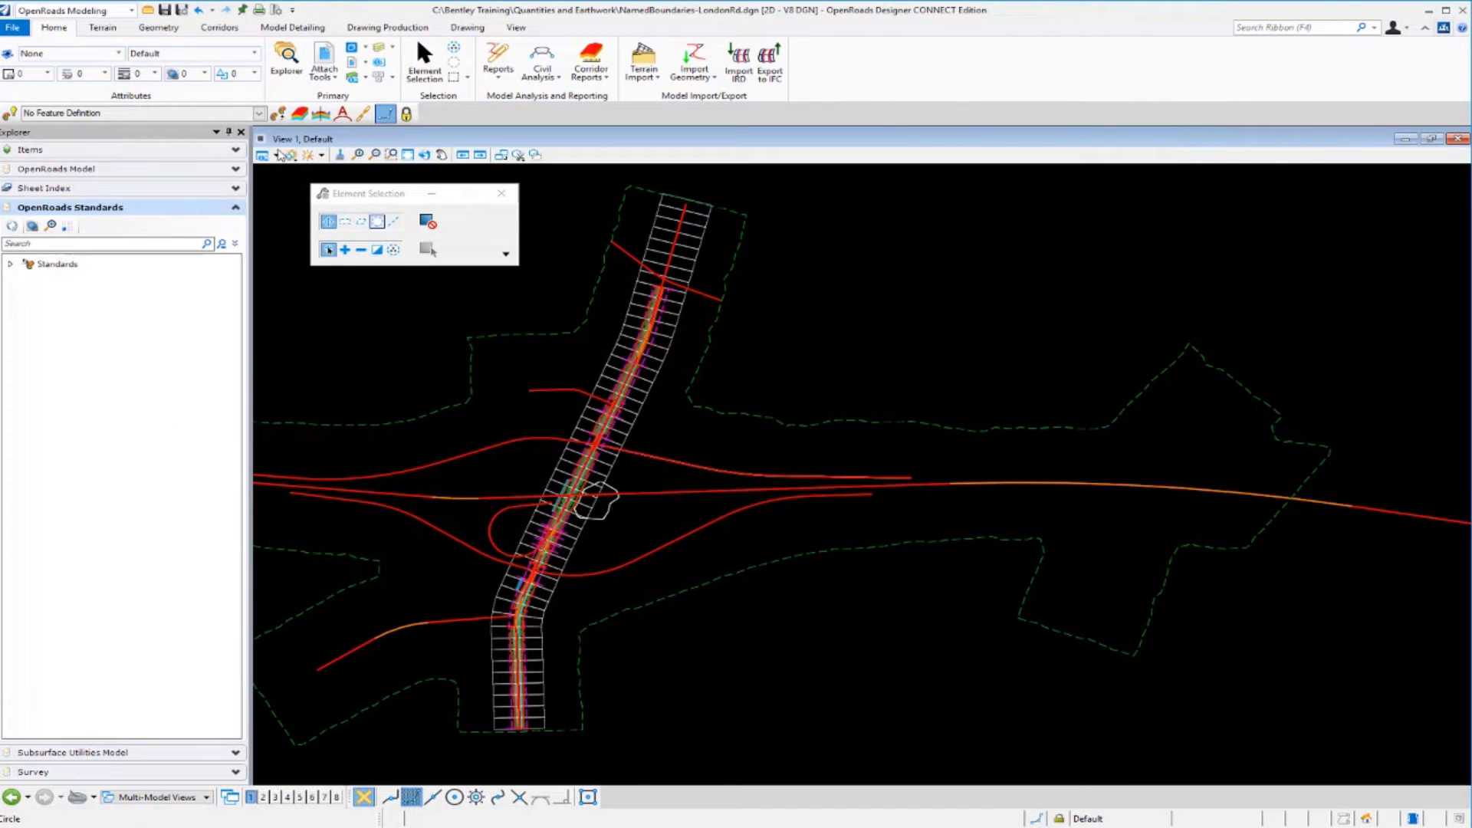
Step: Open the file NamedBoundaries-LondonRd-Phasing.dgn from the Quantities and Earthwork folder
left_click(148, 10)
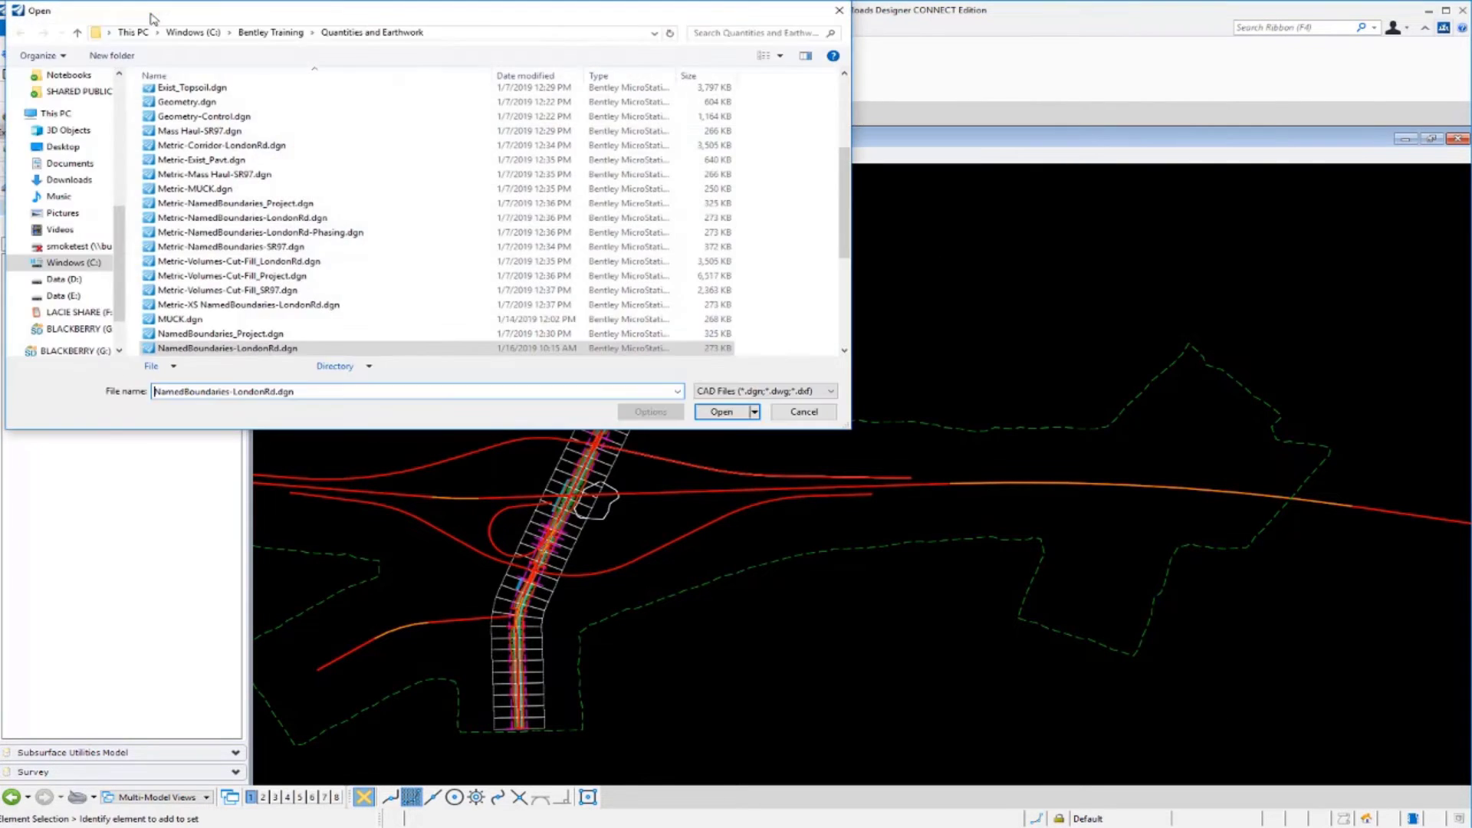
scroll(337, 285, "down", 2)
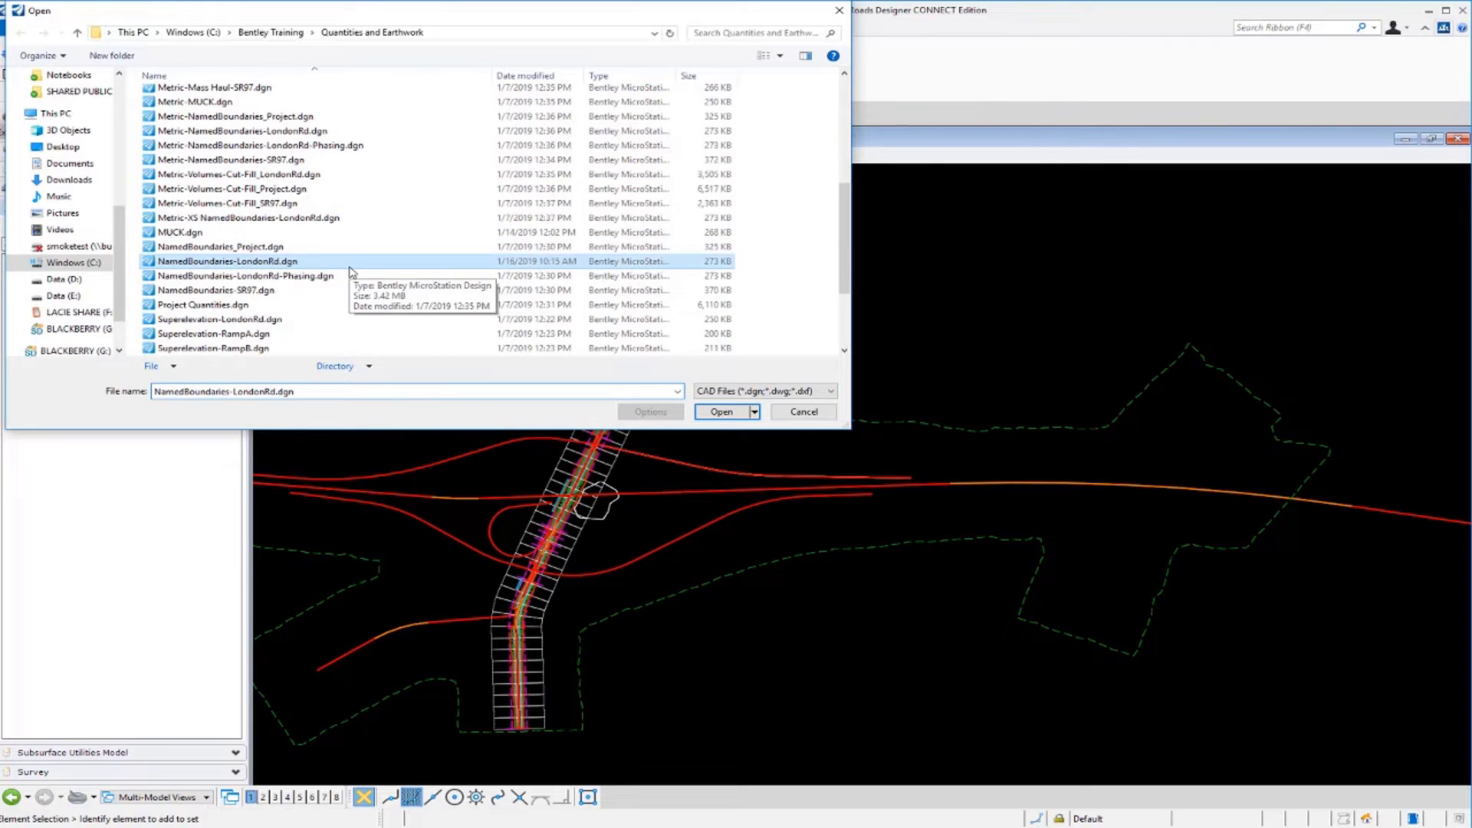
left_click(308, 277)
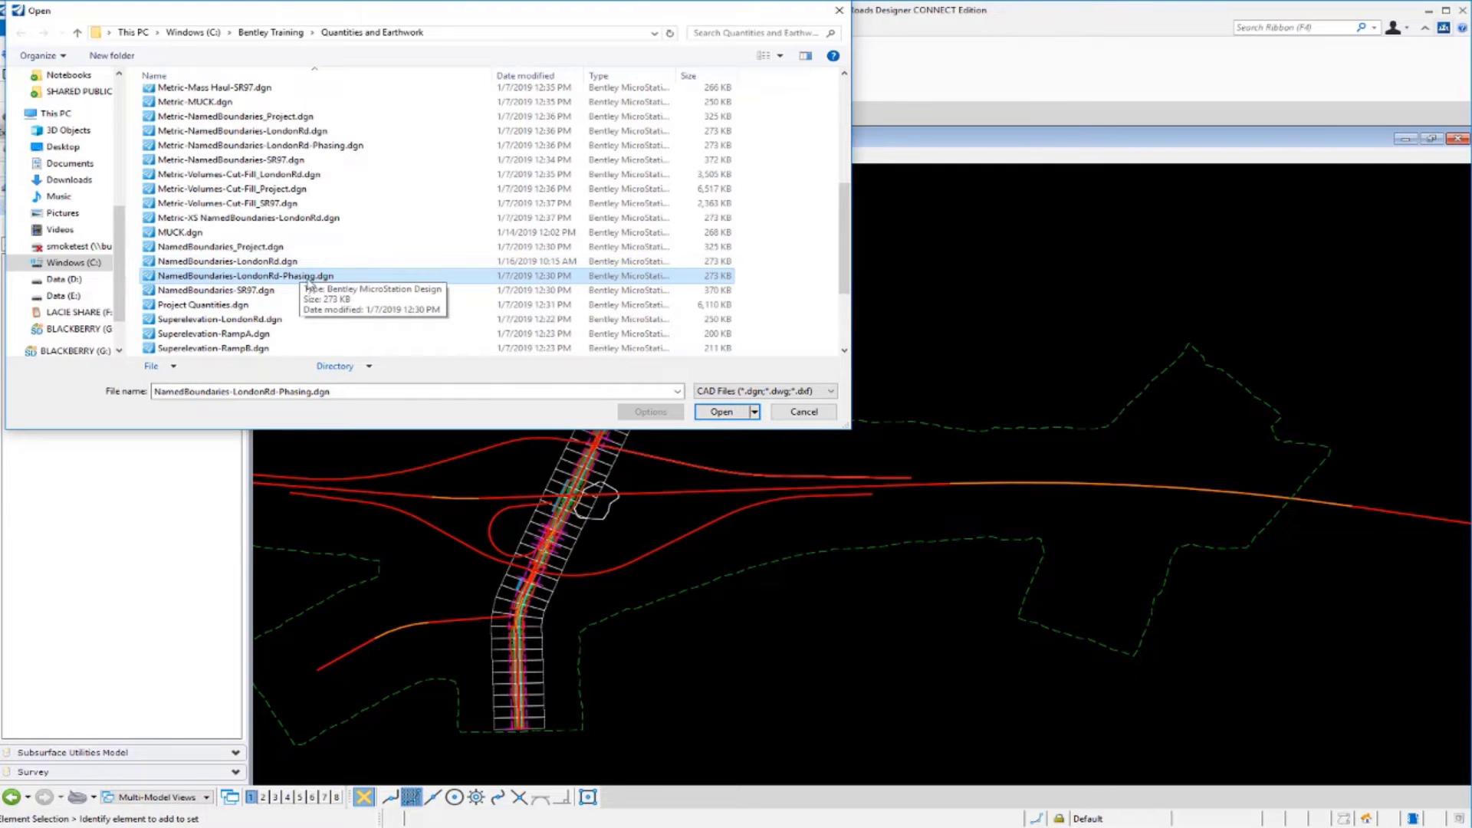
left_click(742, 413)
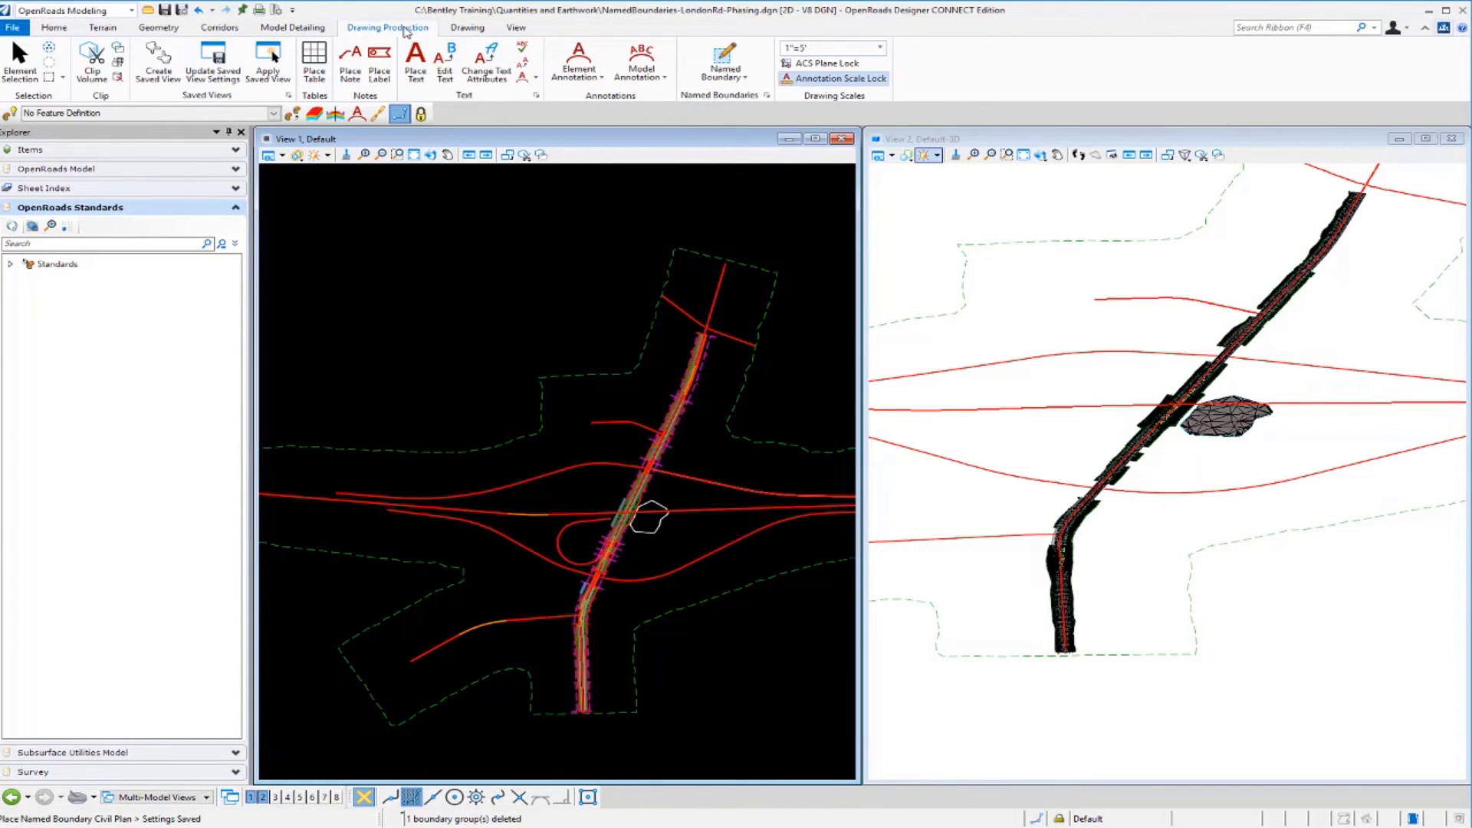
Step: Start placing civil plan named boundaries with the ANSI D_PLAN drawing seed and the boundary name NB
left_click(734, 76)
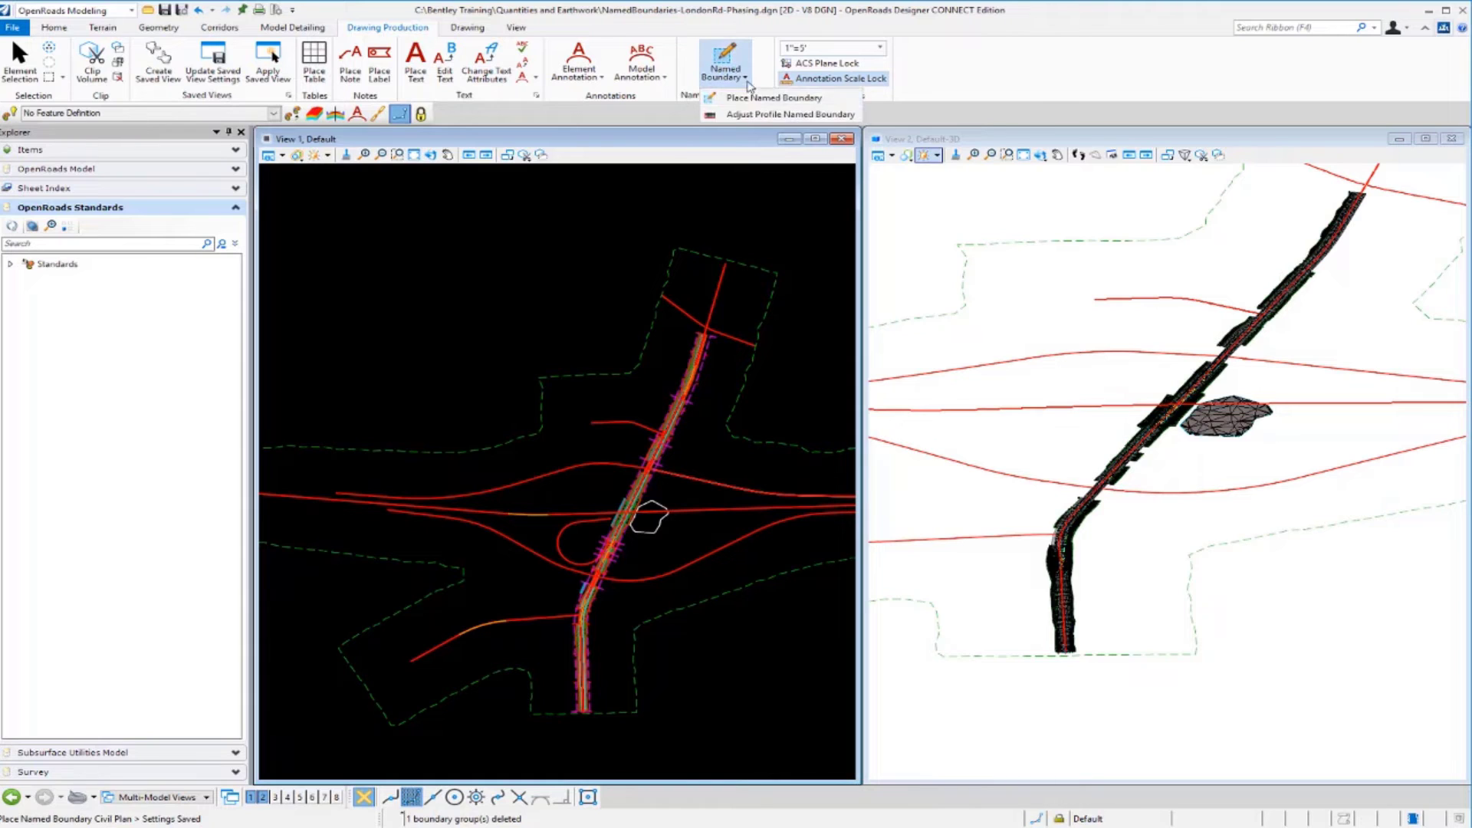
left_click(771, 98)
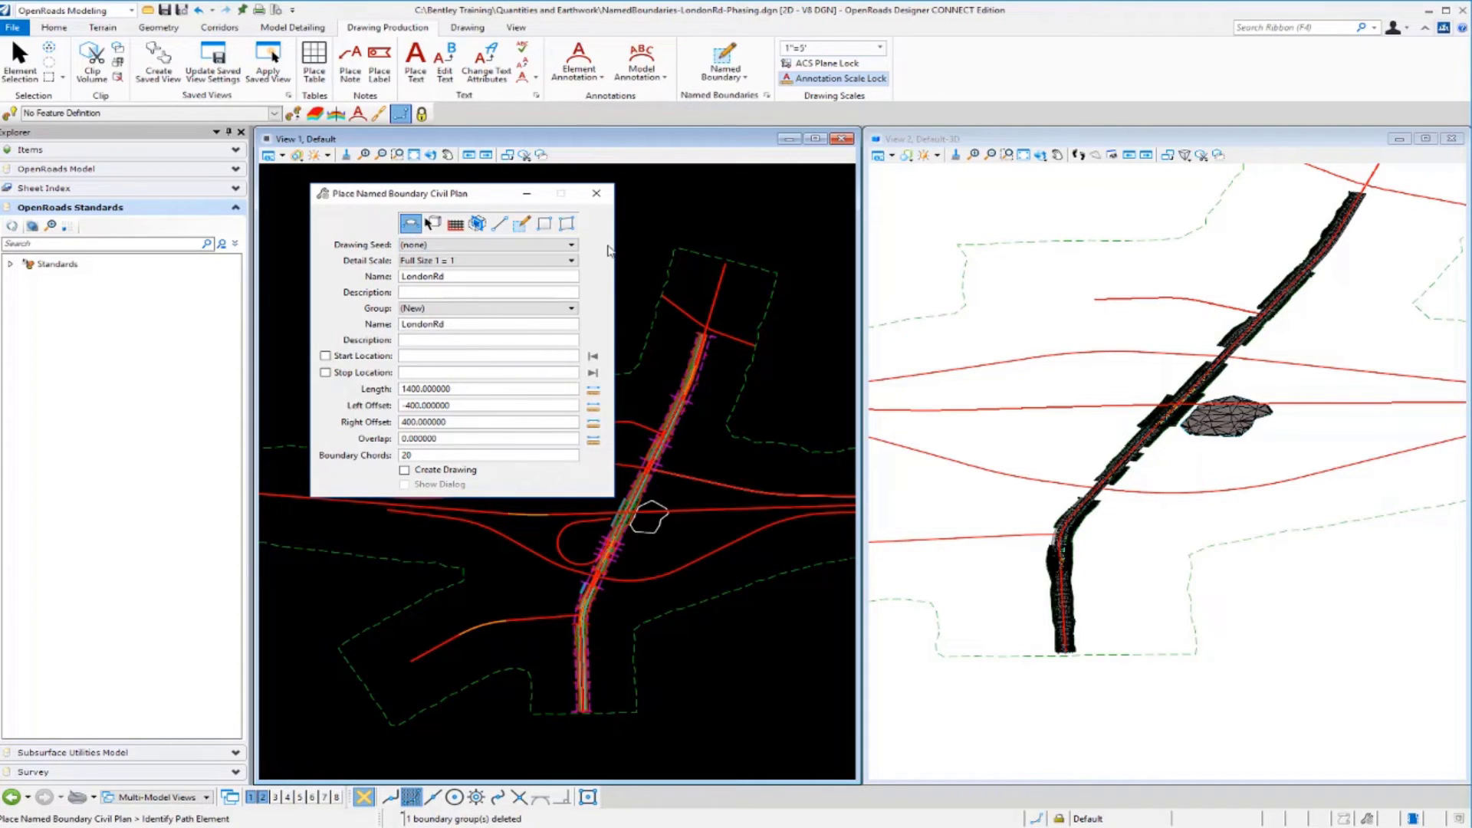
left_click(560, 246)
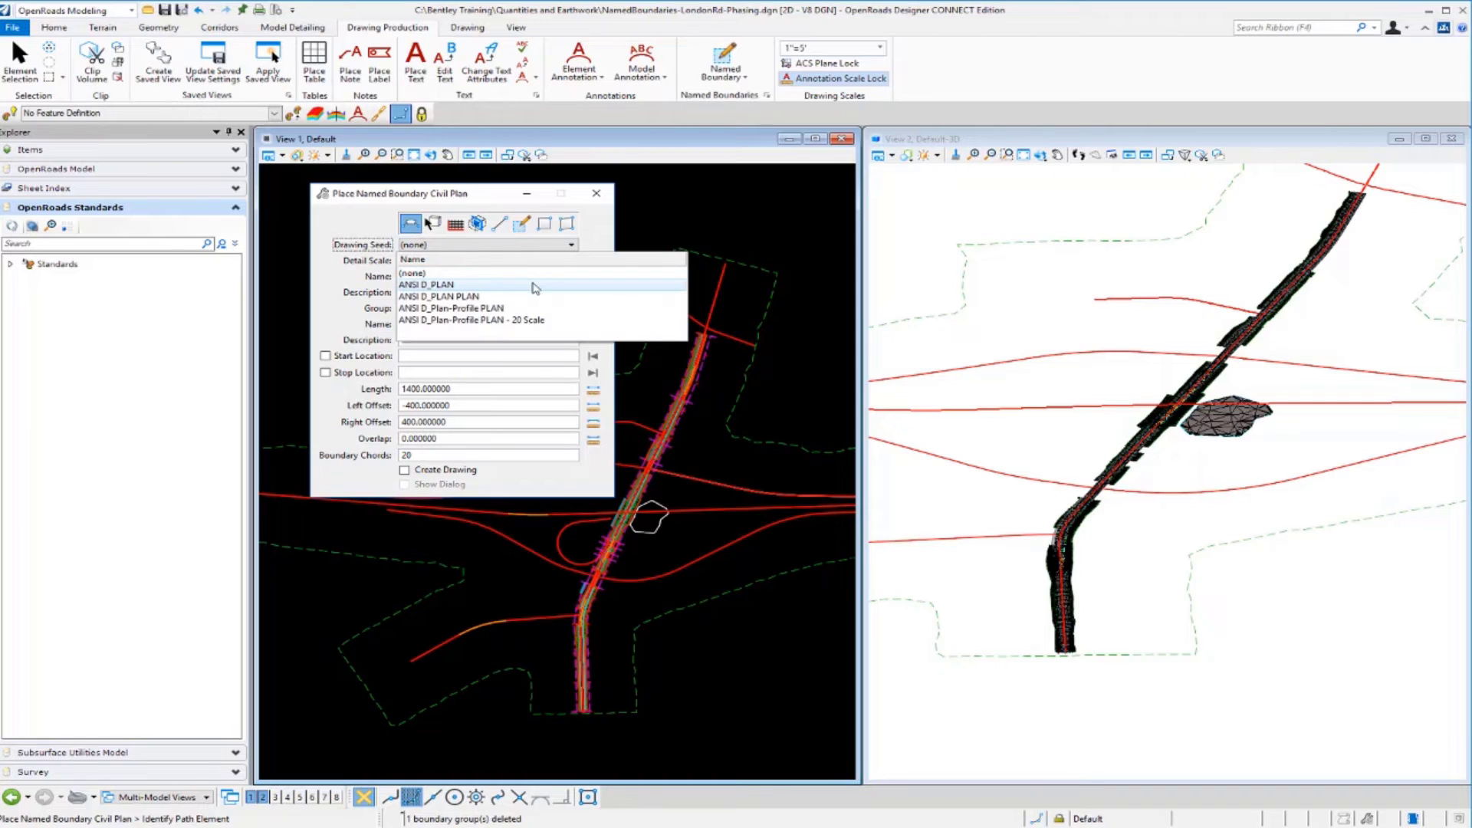
left_click(535, 285)
left_click(467, 280)
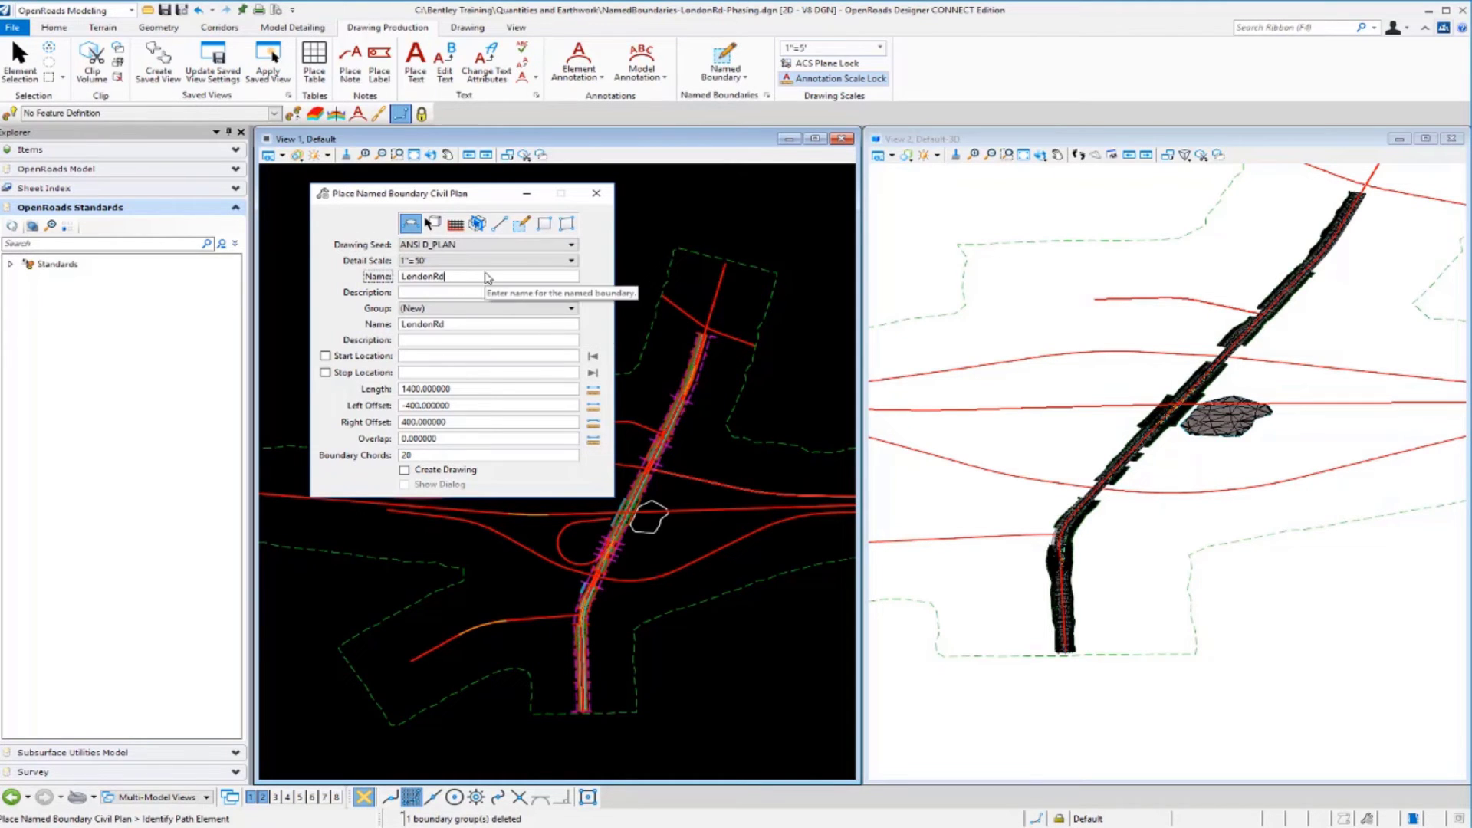
left_click_drag(481, 280, 398, 290)
type("NB")
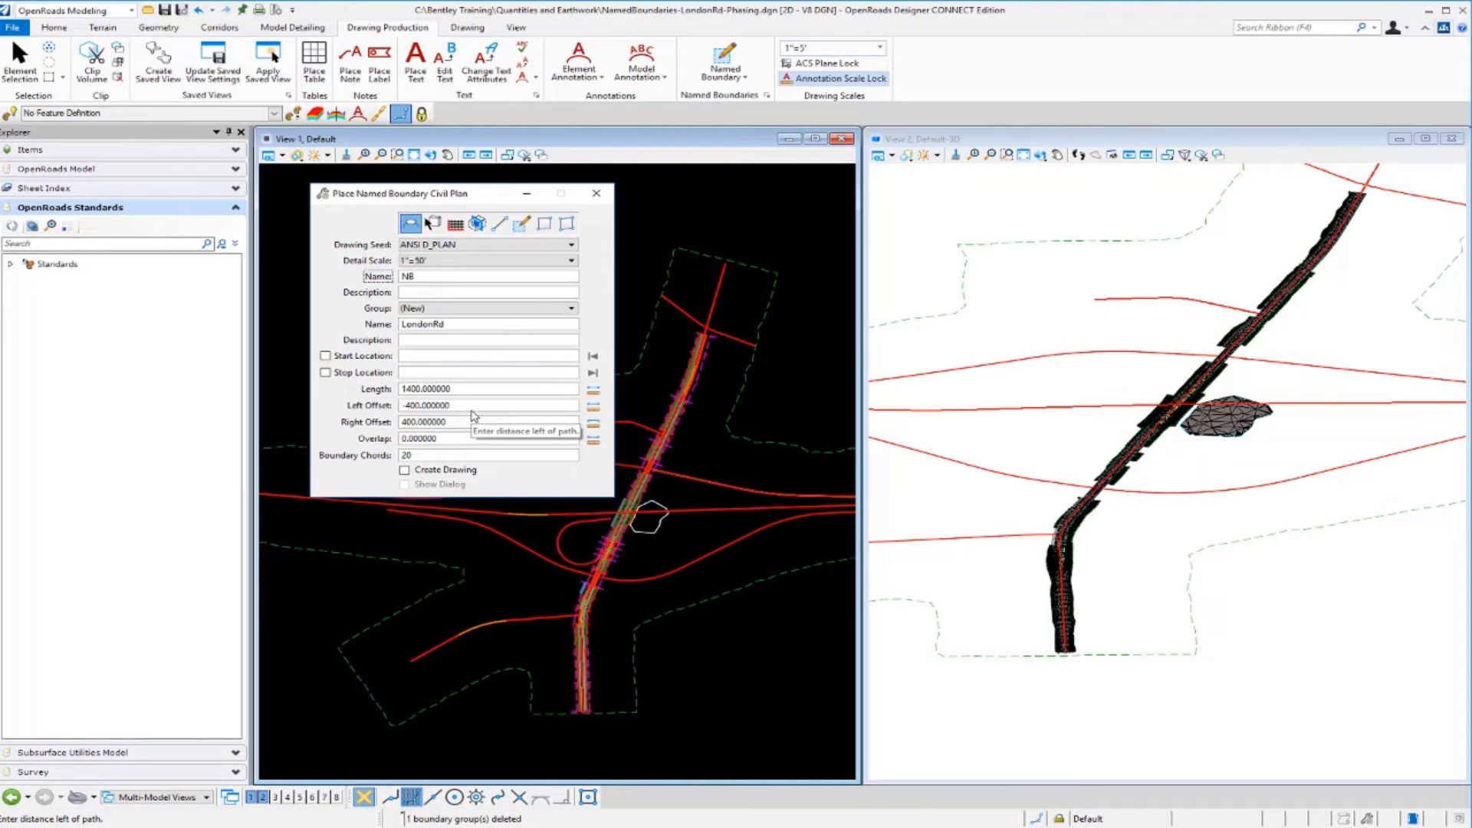
Step: Set the NB boundary length to 1100, the left offset to 0 and the right offset to 200
left_click_drag(452, 389, 394, 399)
type("11")
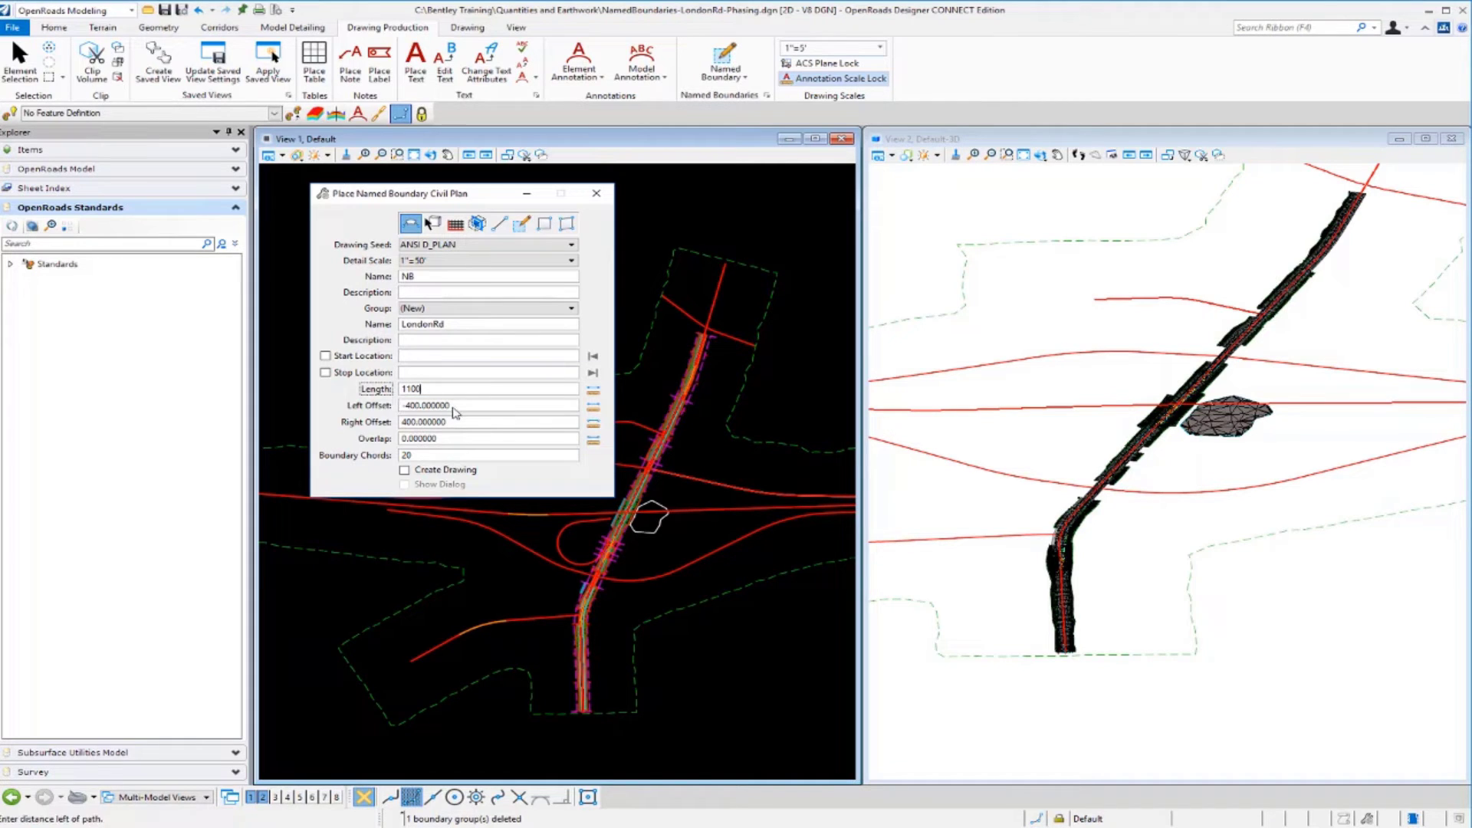
left_click_drag(452, 405, 400, 418)
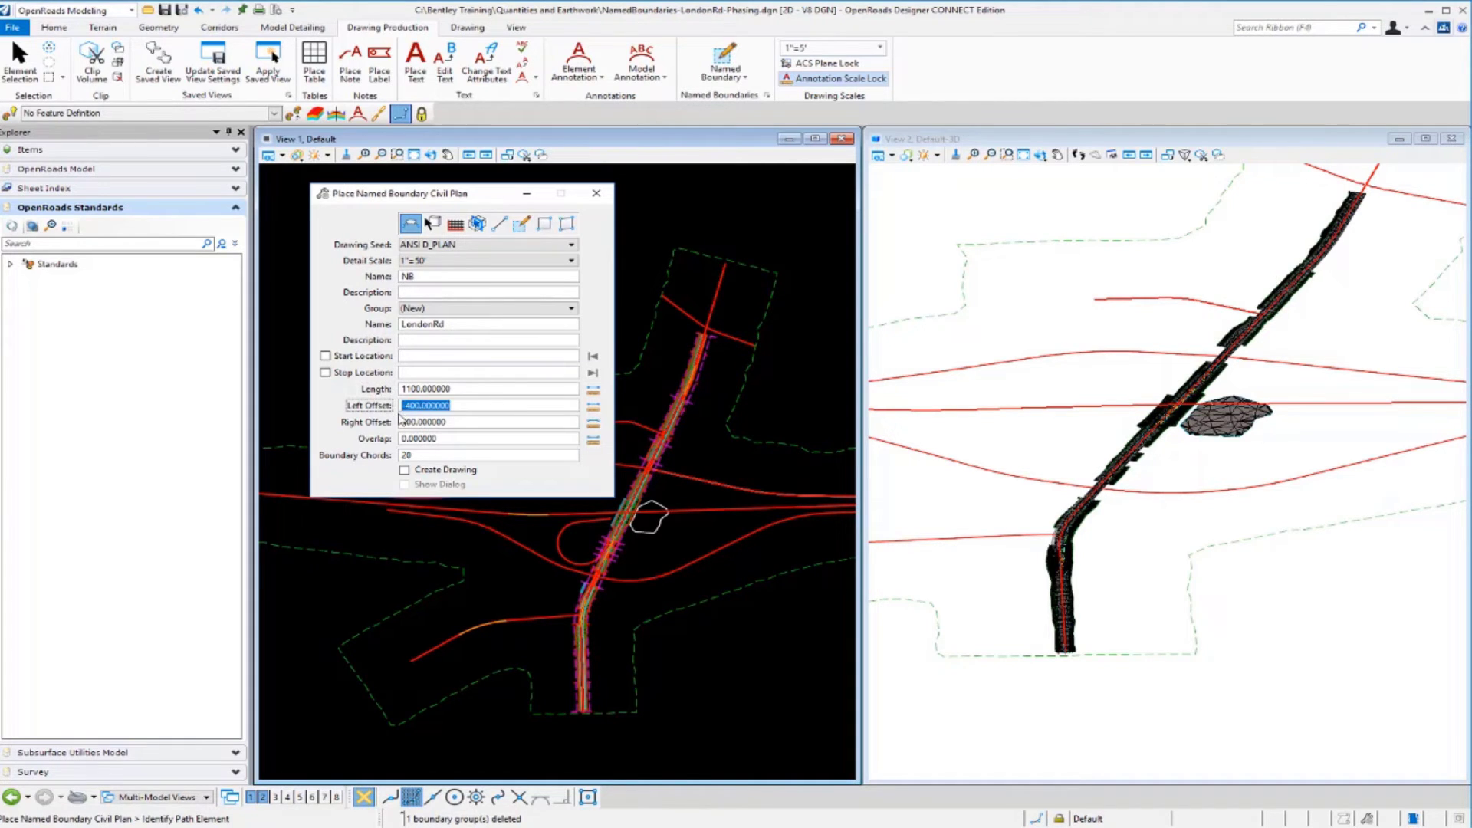
type("0")
left_click(463, 424)
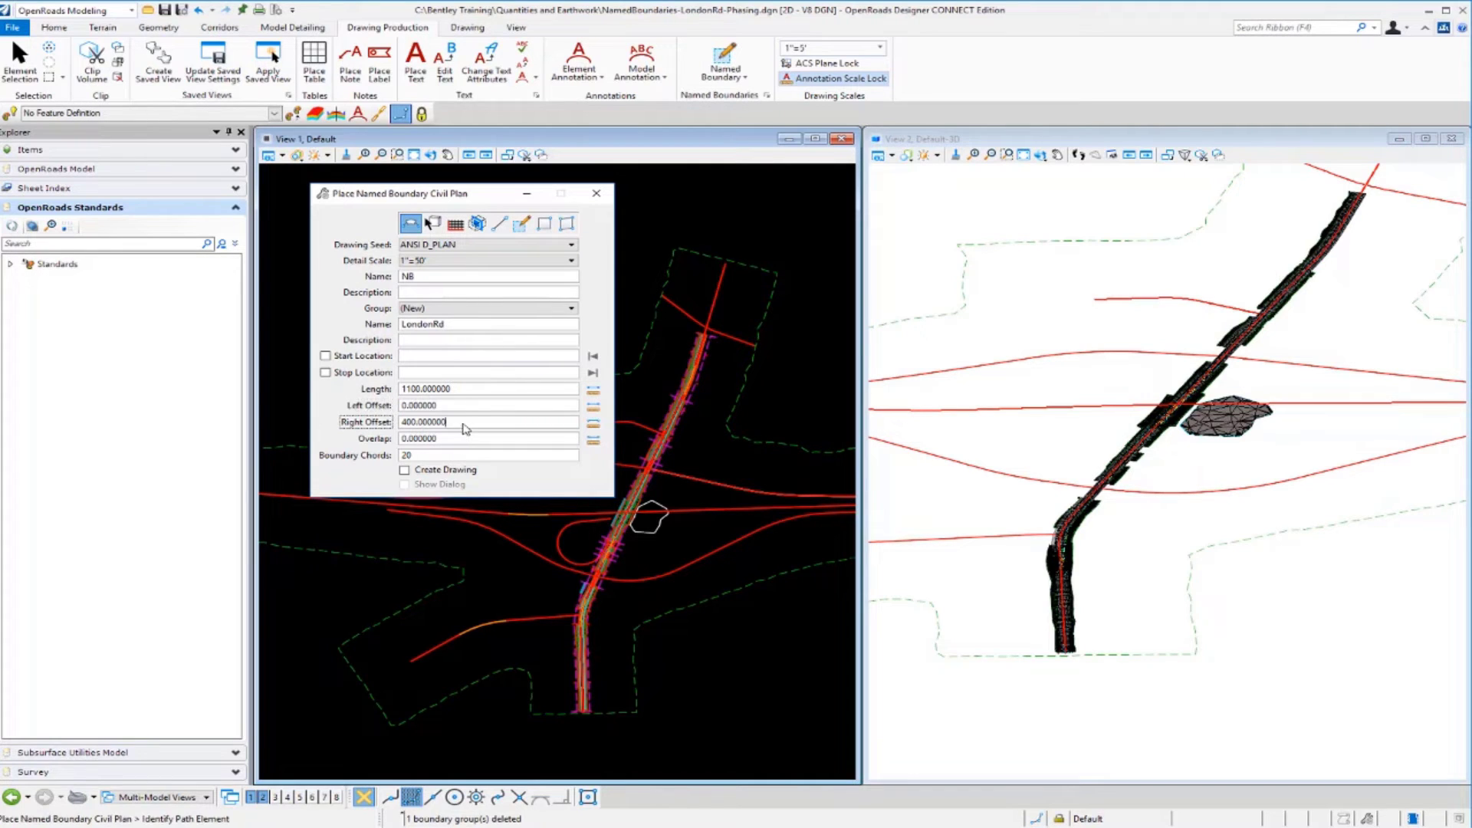
left_click_drag(457, 424, 397, 423)
type("2")
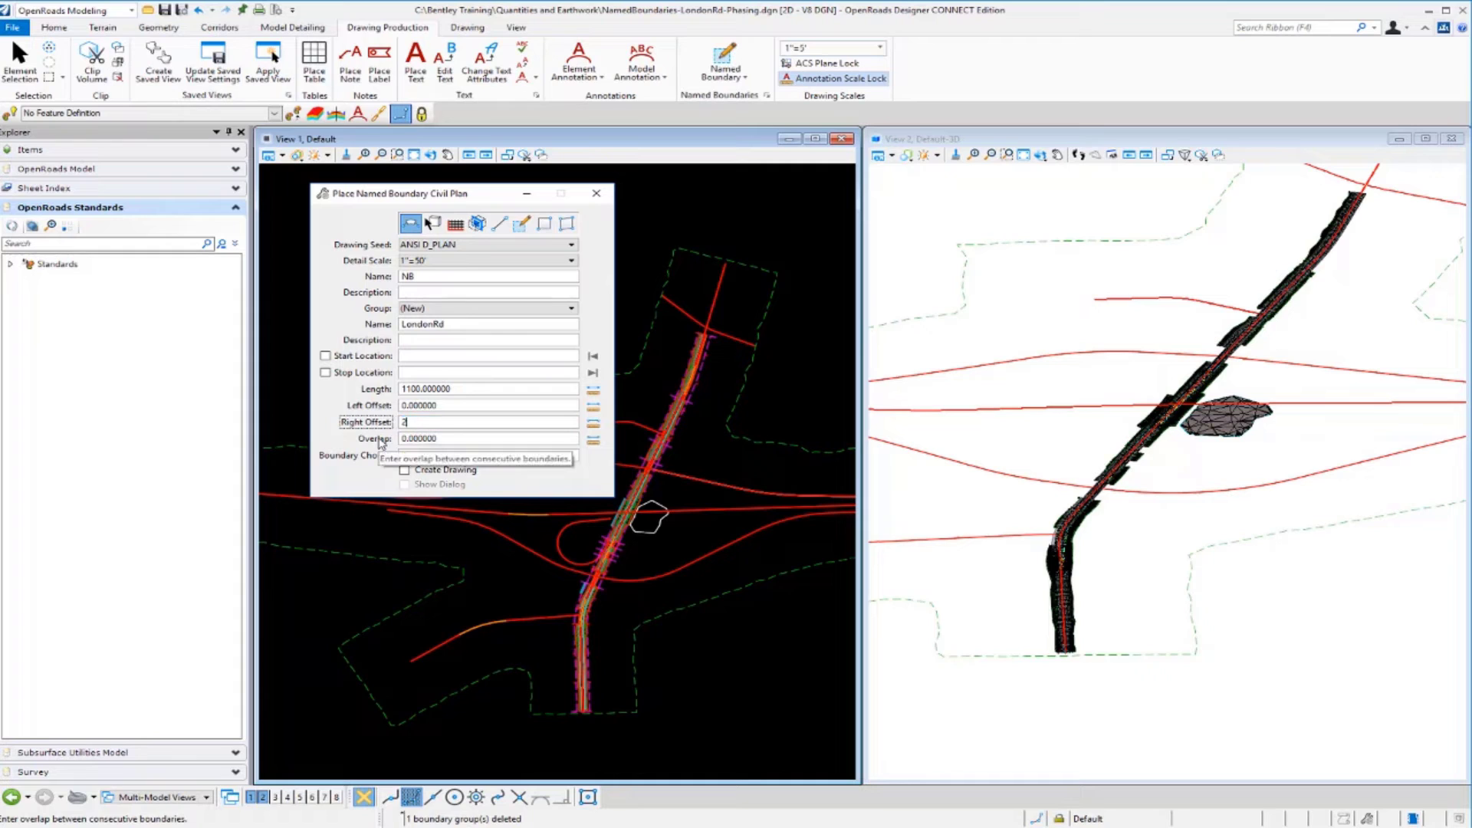
key("Return")
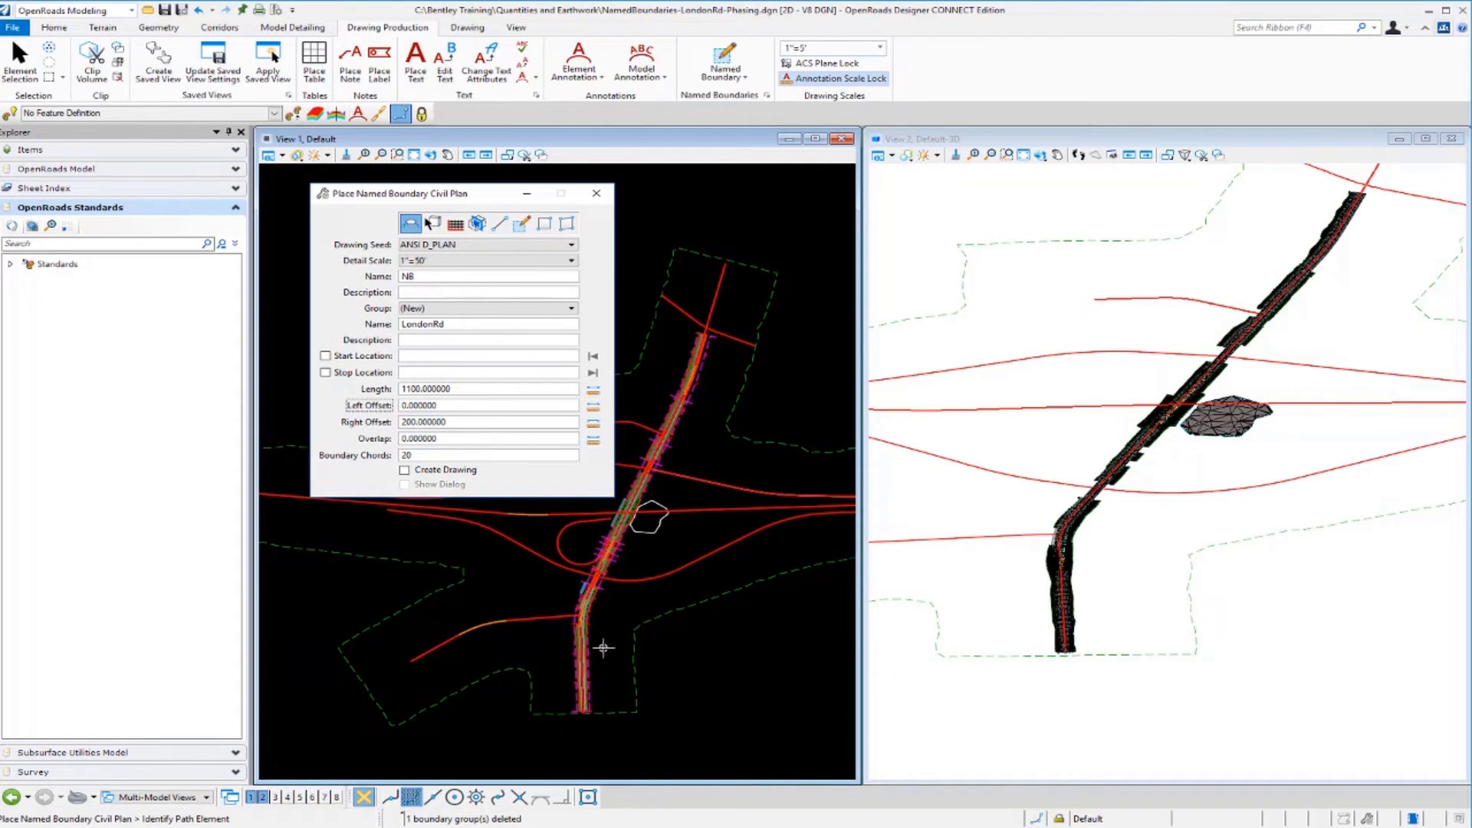
Step: Identify the LondonRd centerline as the boundary path, with start location 50+00.0000 and stop location 86+72.3665
left_click(601, 680)
right_click(542, 674)
left_click(718, 299)
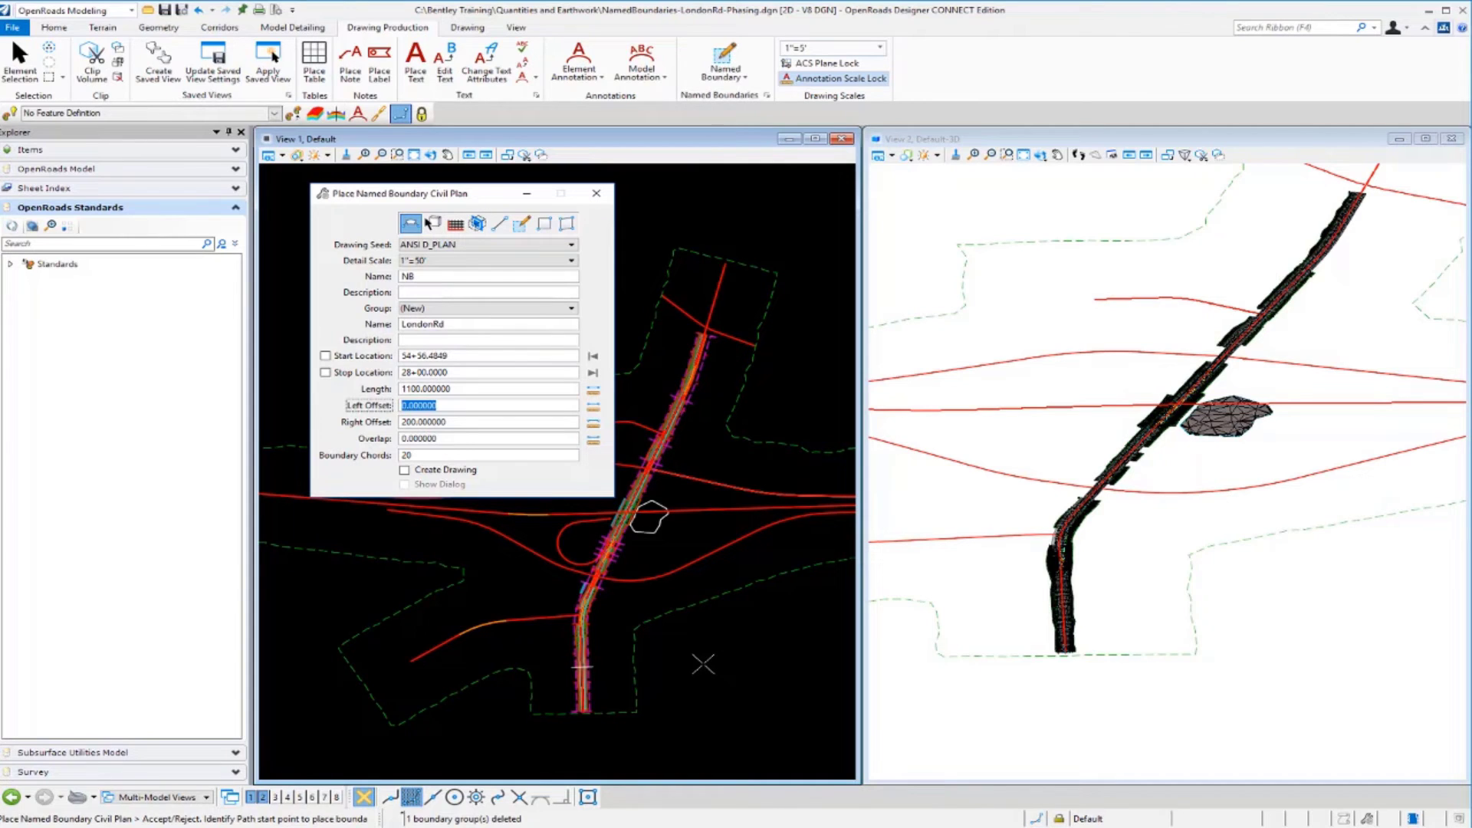
left_click(701, 718)
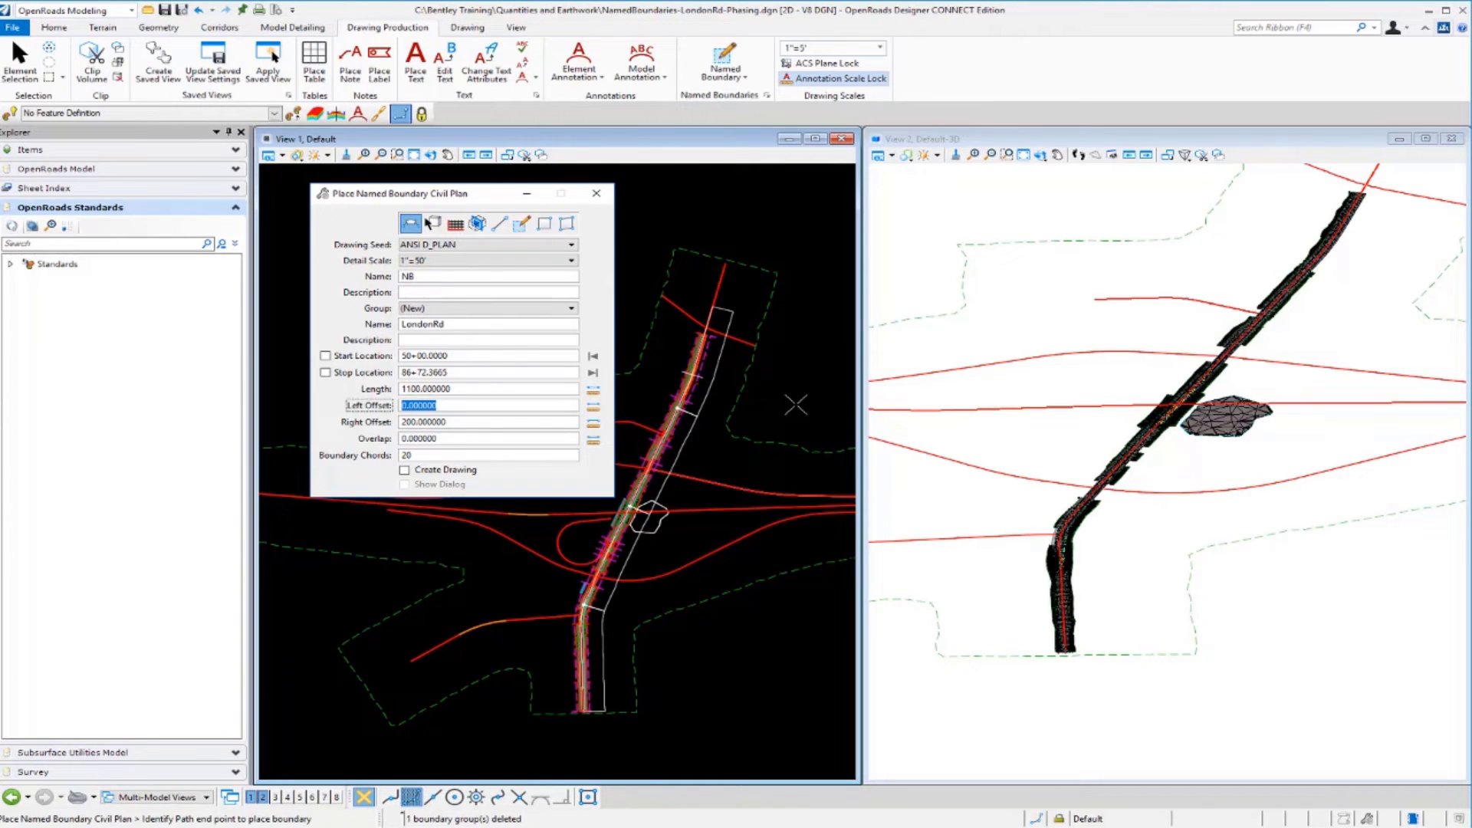
left_click(795, 404)
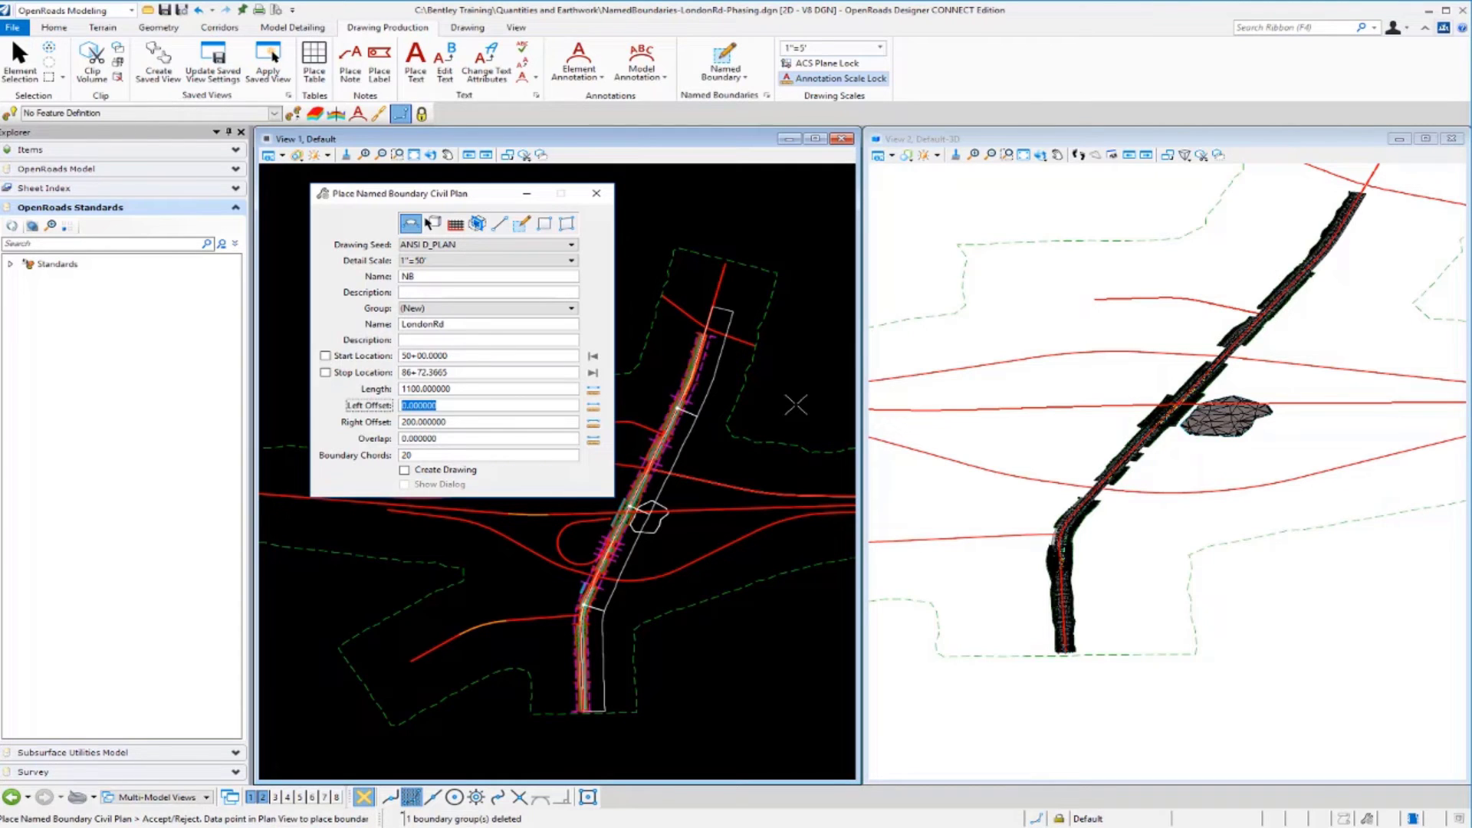
Step: Name the new boundary group LondonRd-NB and accept the placement of its named boundaries in the plan view
left_click(430, 324)
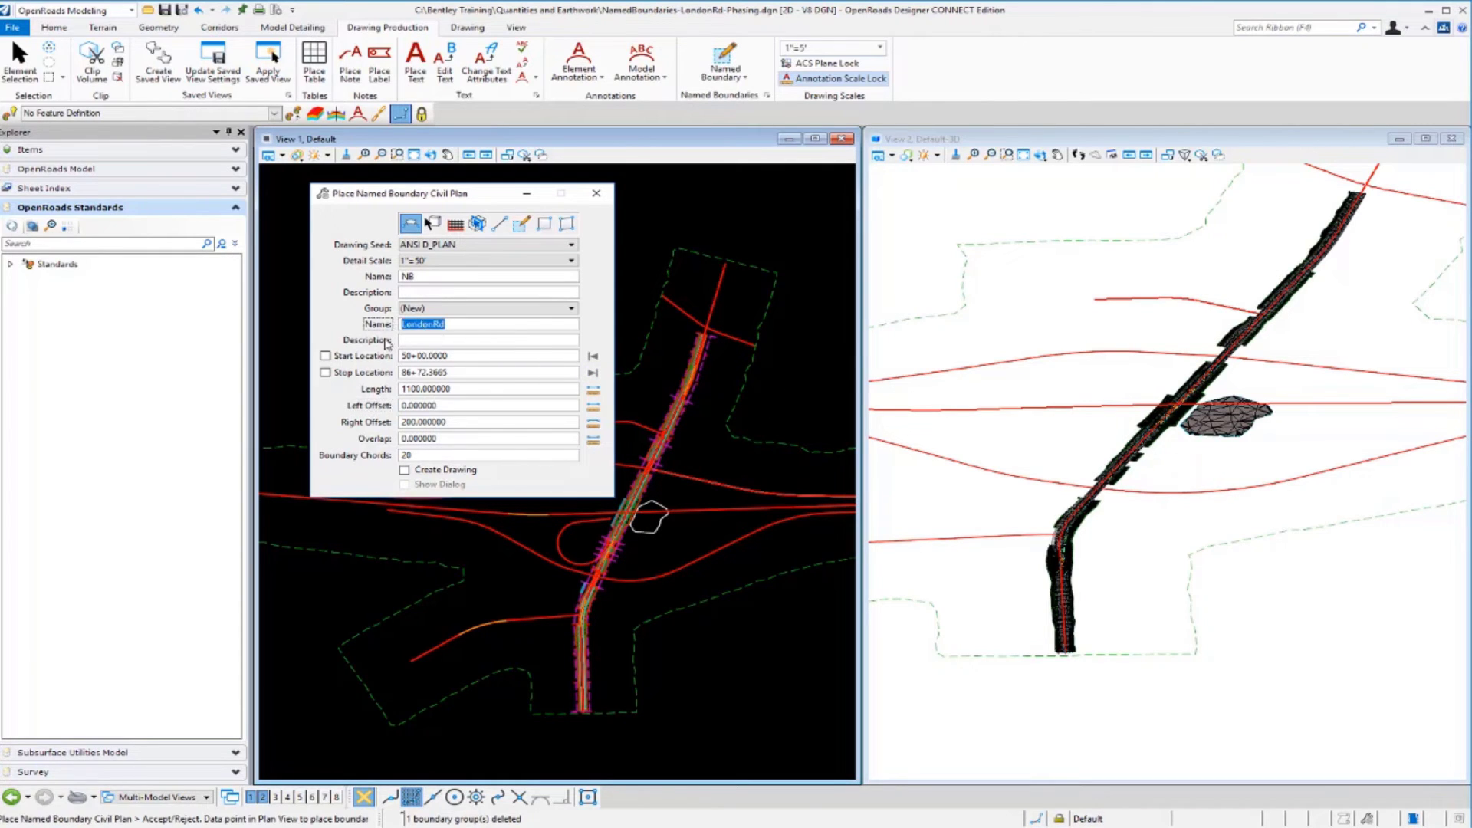
key("End")
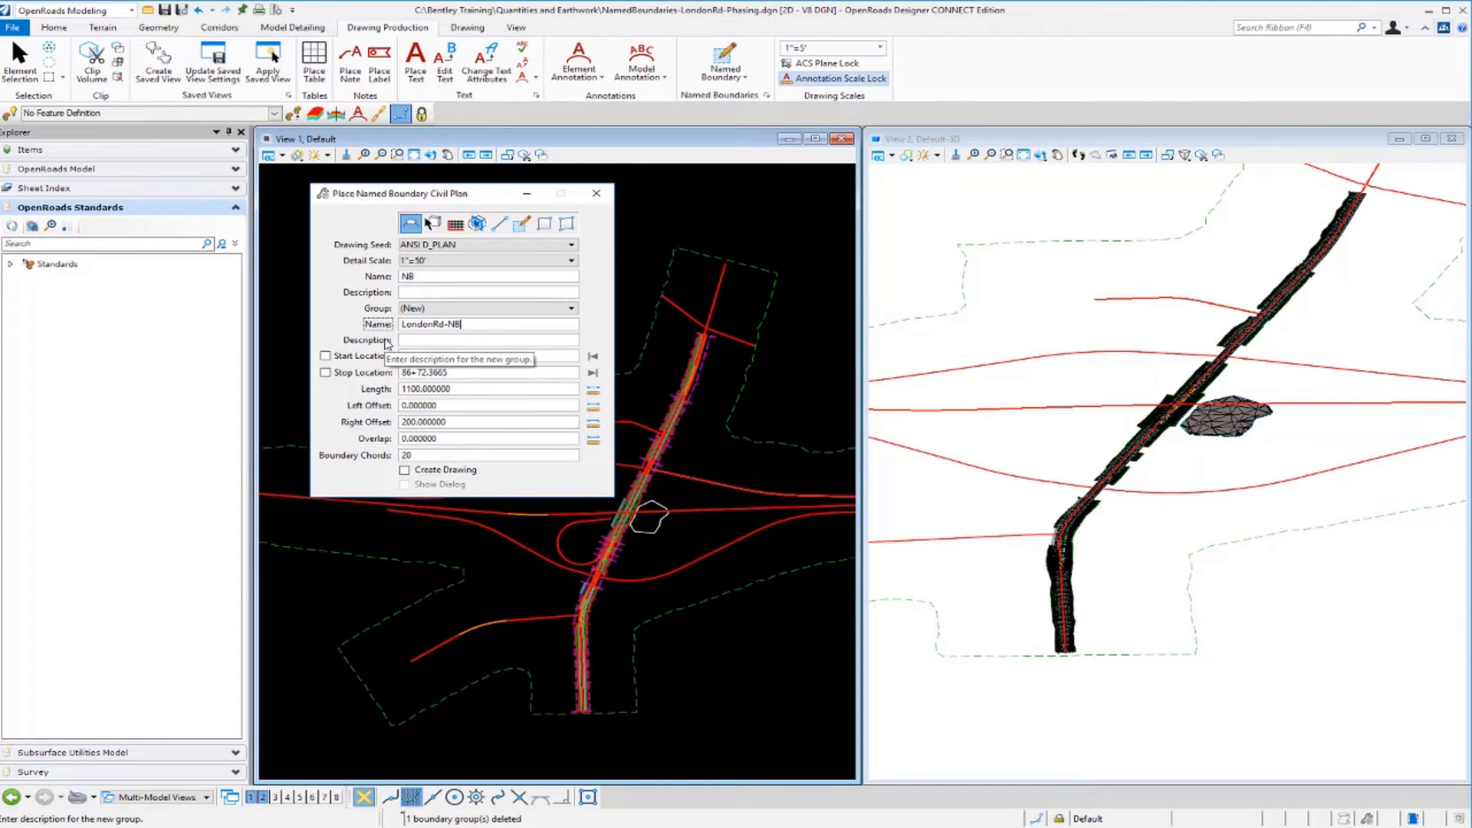
key("Tab")
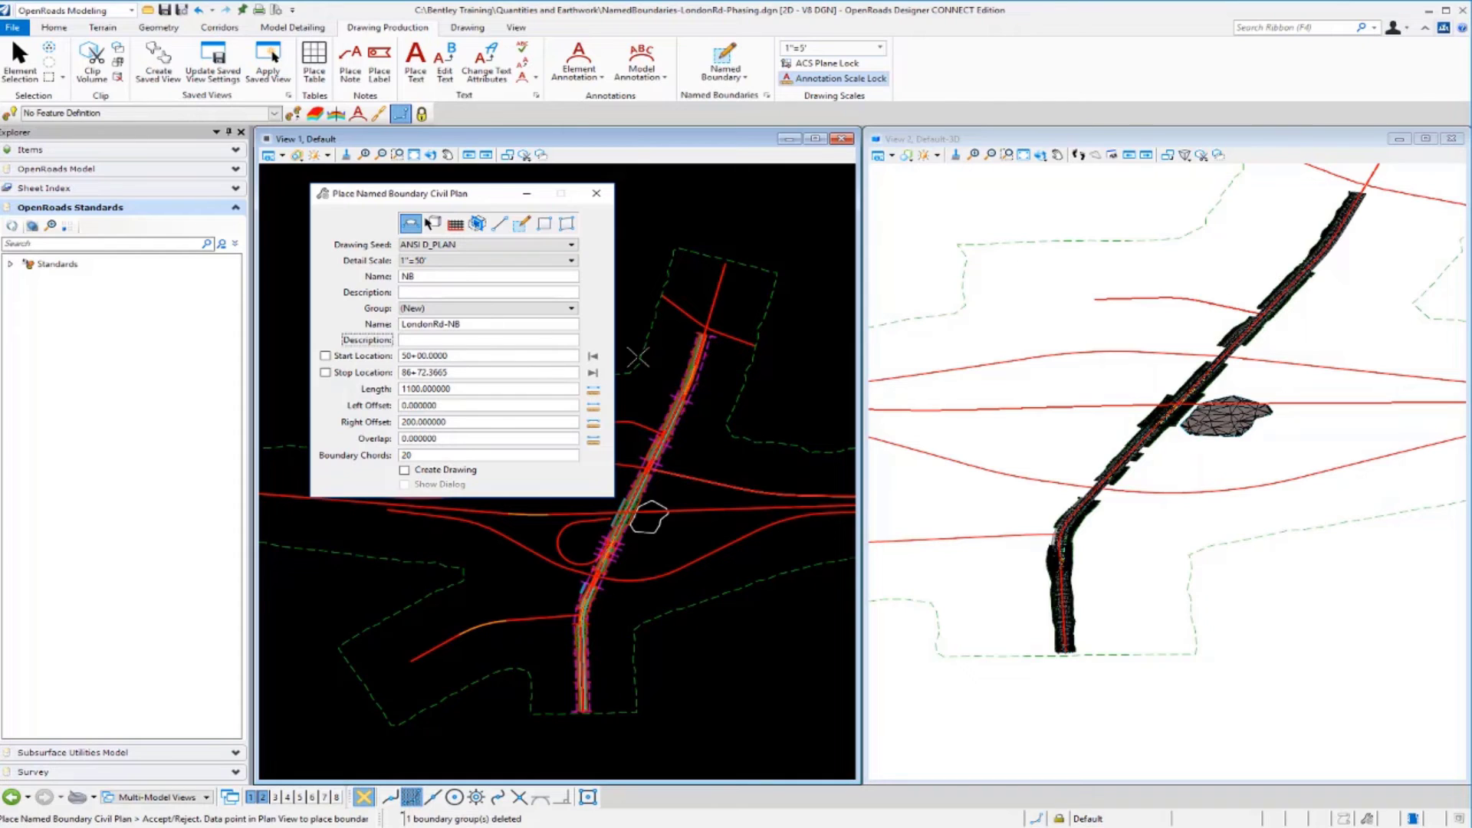
left_click(743, 469)
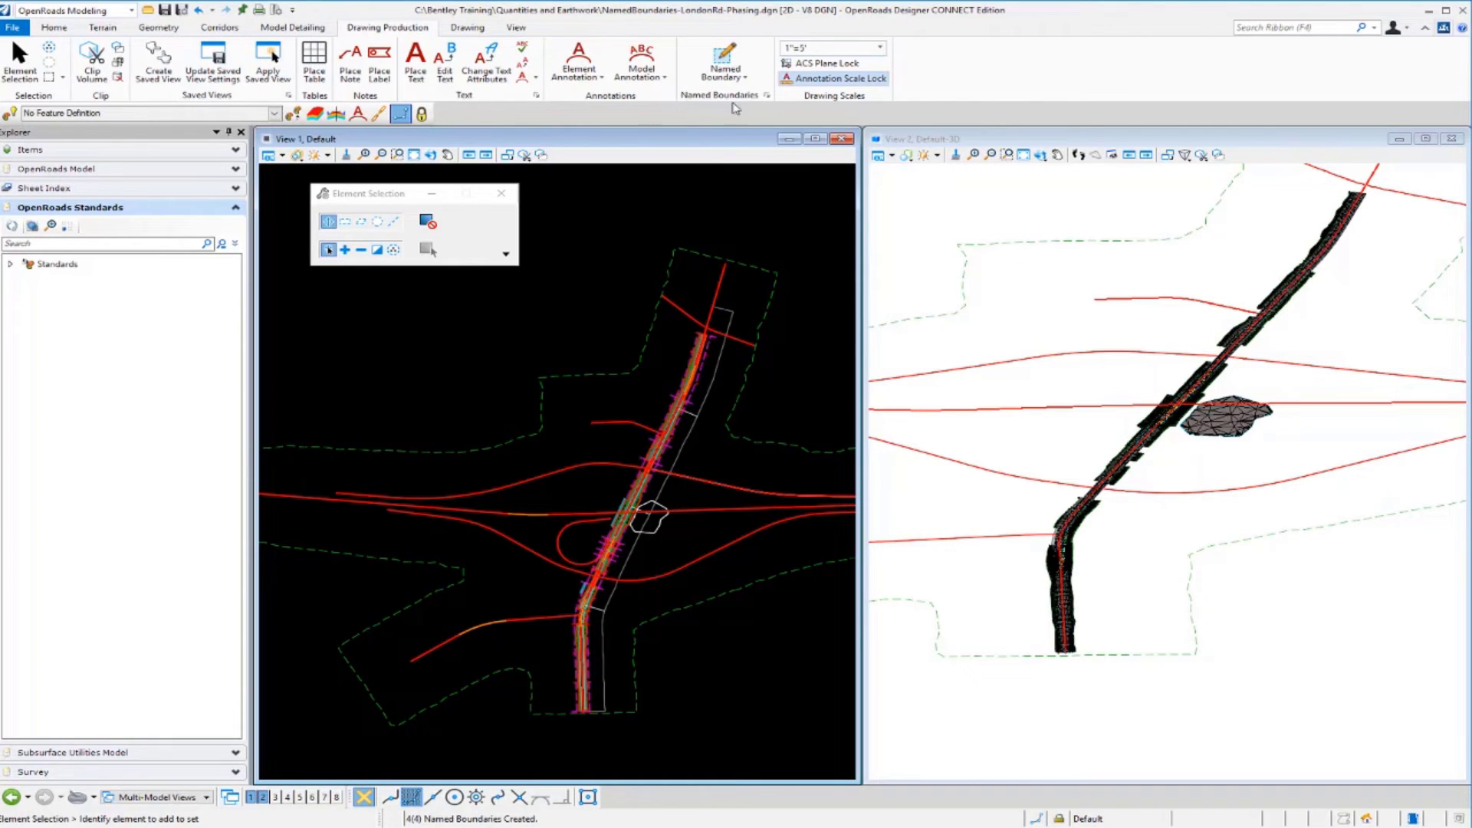
Step: Start placing another set of civil plan named boundaries with the boundary name SB
left_click(739, 77)
left_click(726, 120)
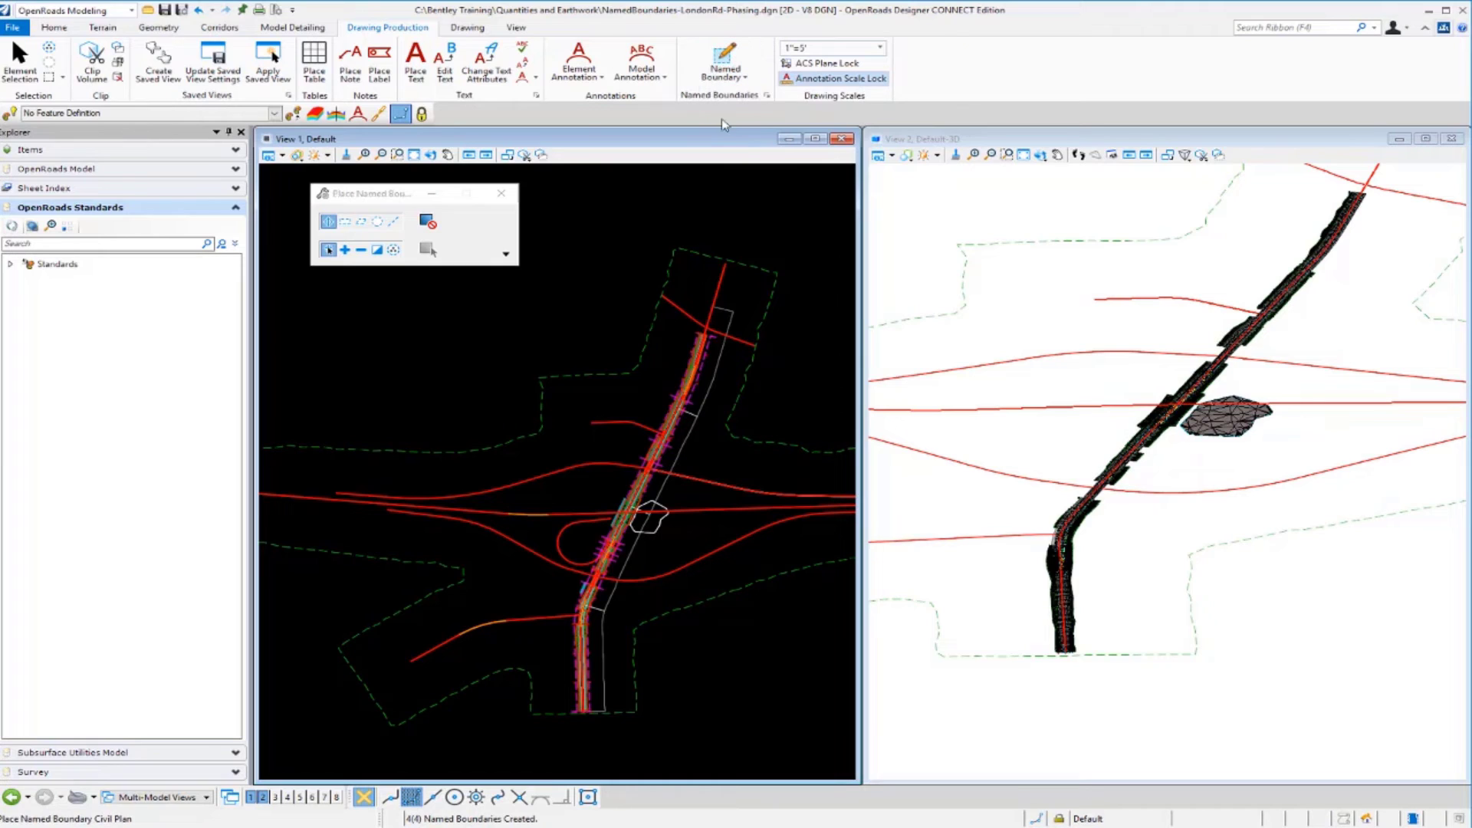
left_click(454, 276)
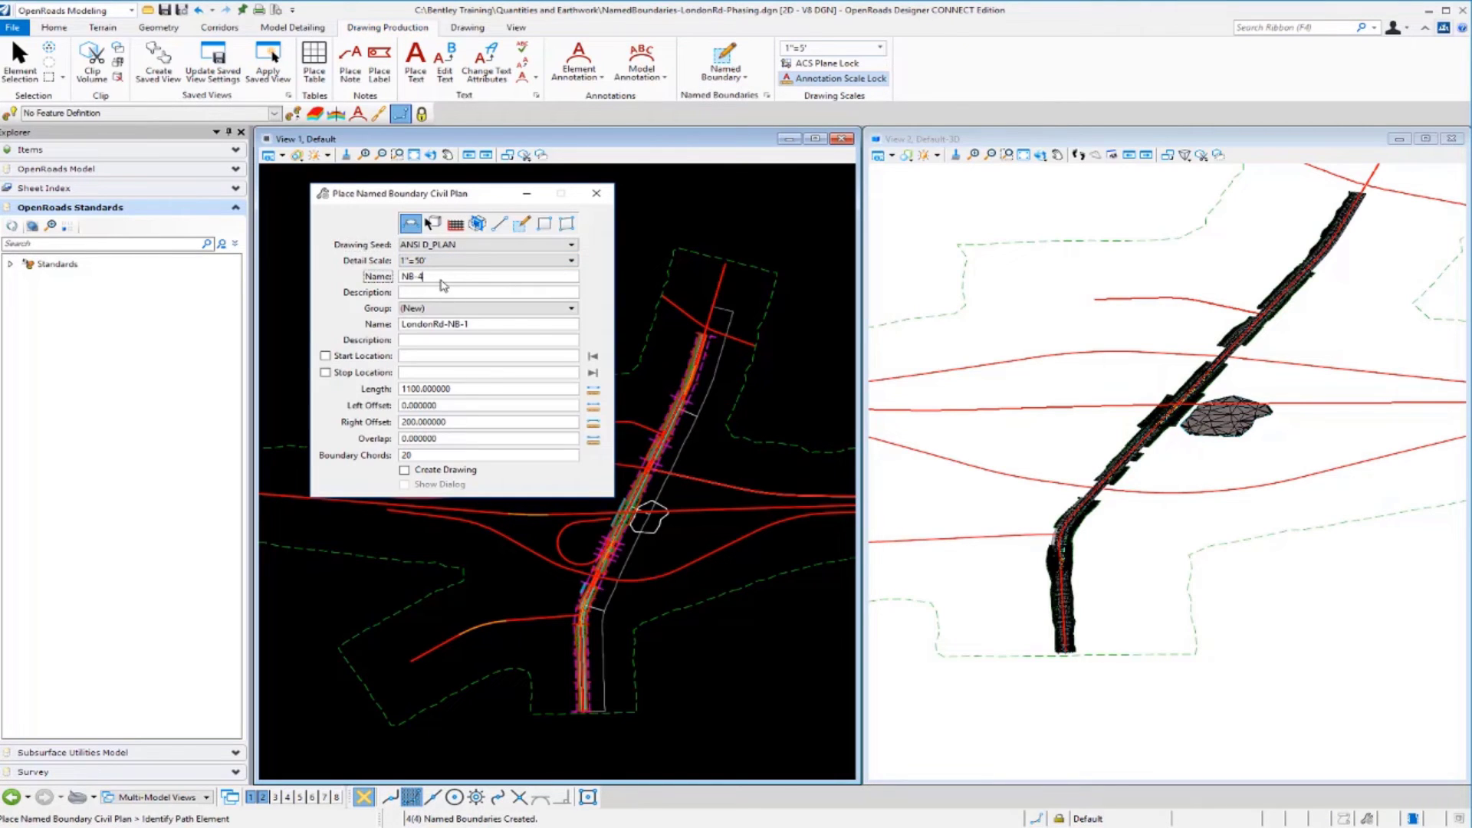
left_click_drag(445, 277, 362, 295)
type("SB")
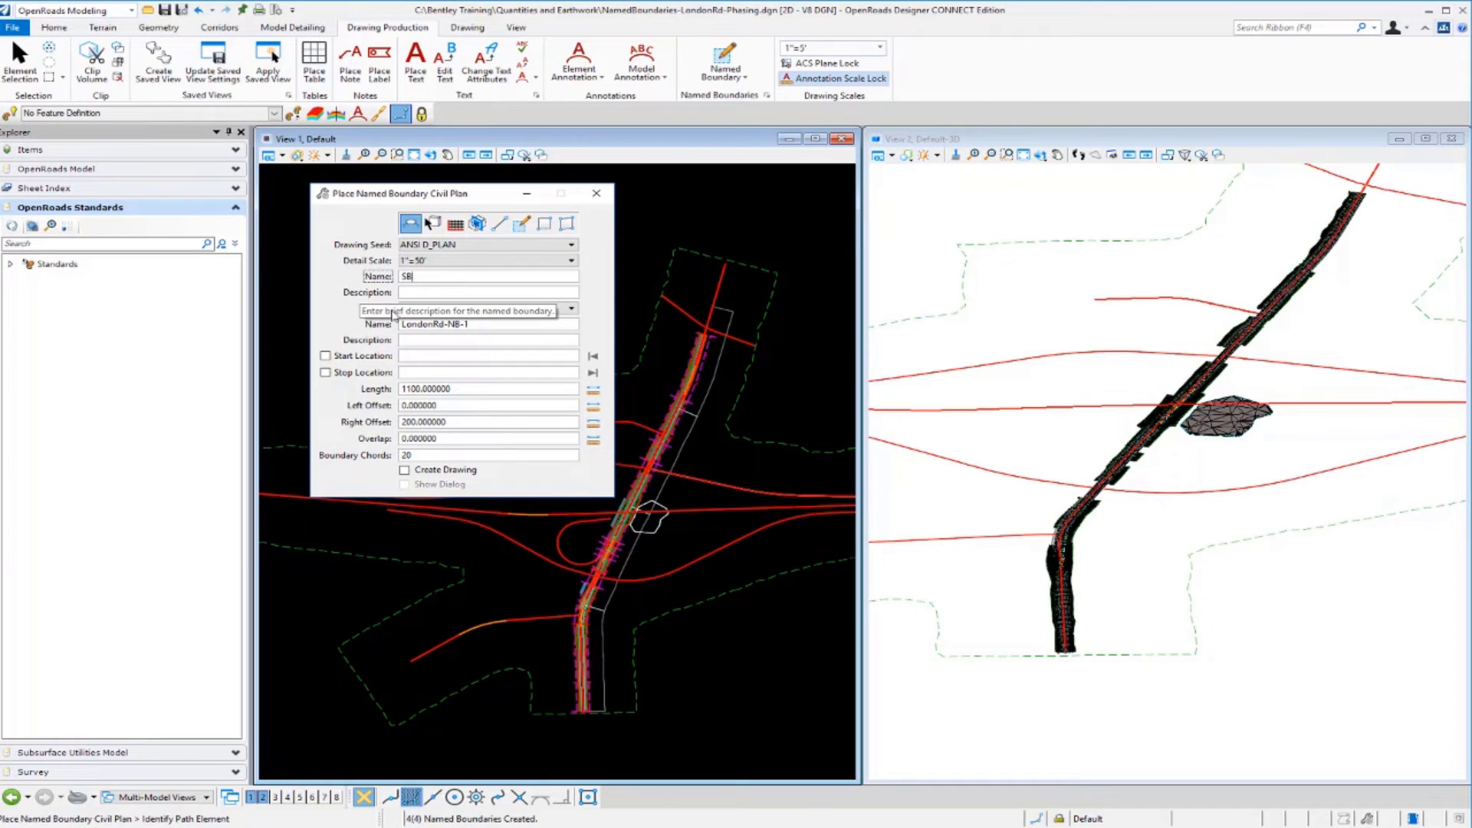
Step: Set the SB boundaries' left offset to -200 and right offset to 0
left_click(462, 406)
left_click_drag(462, 407, 393, 411)
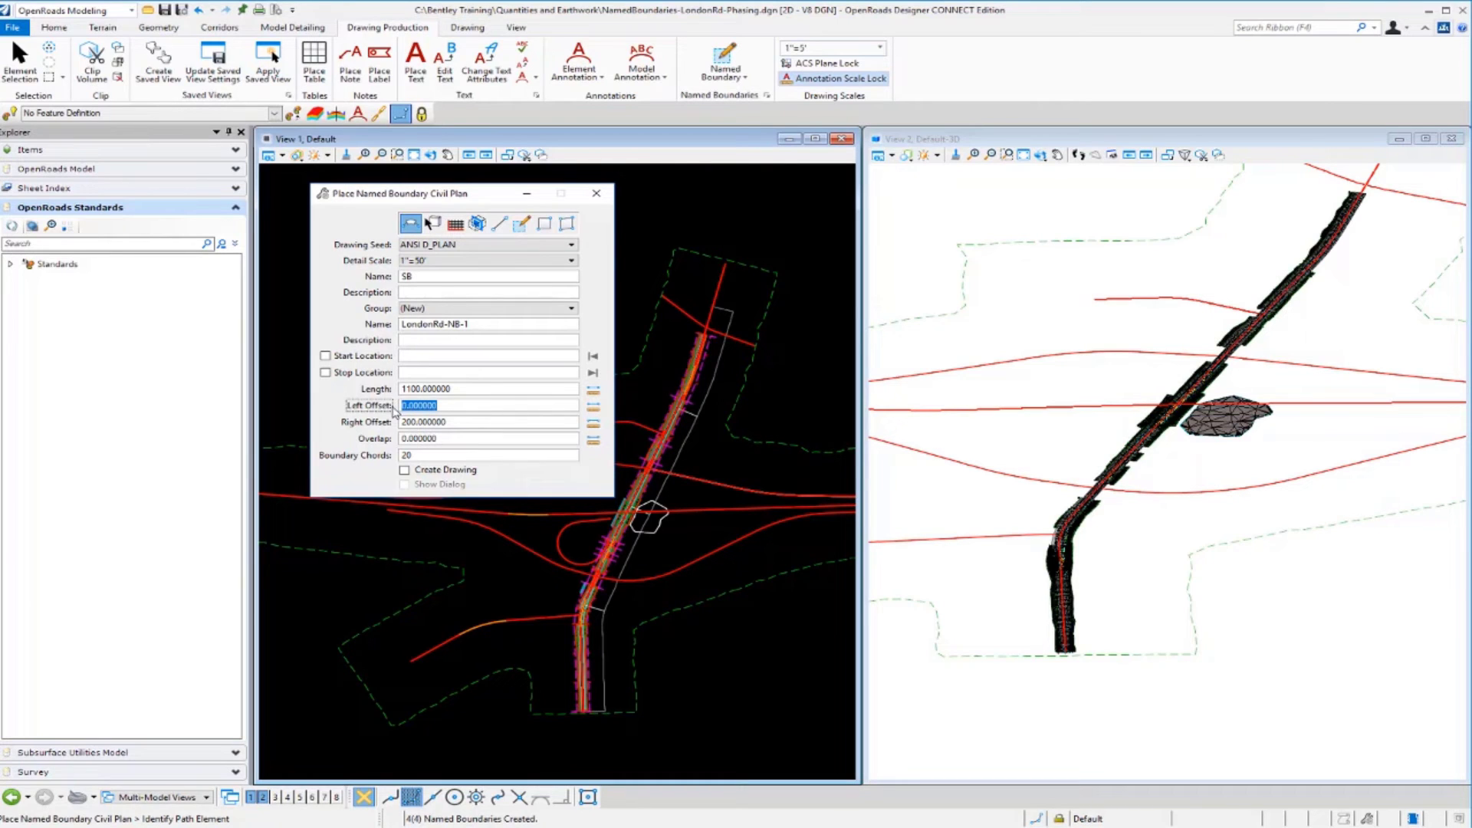
type("-")
key("Tab")
type("0")
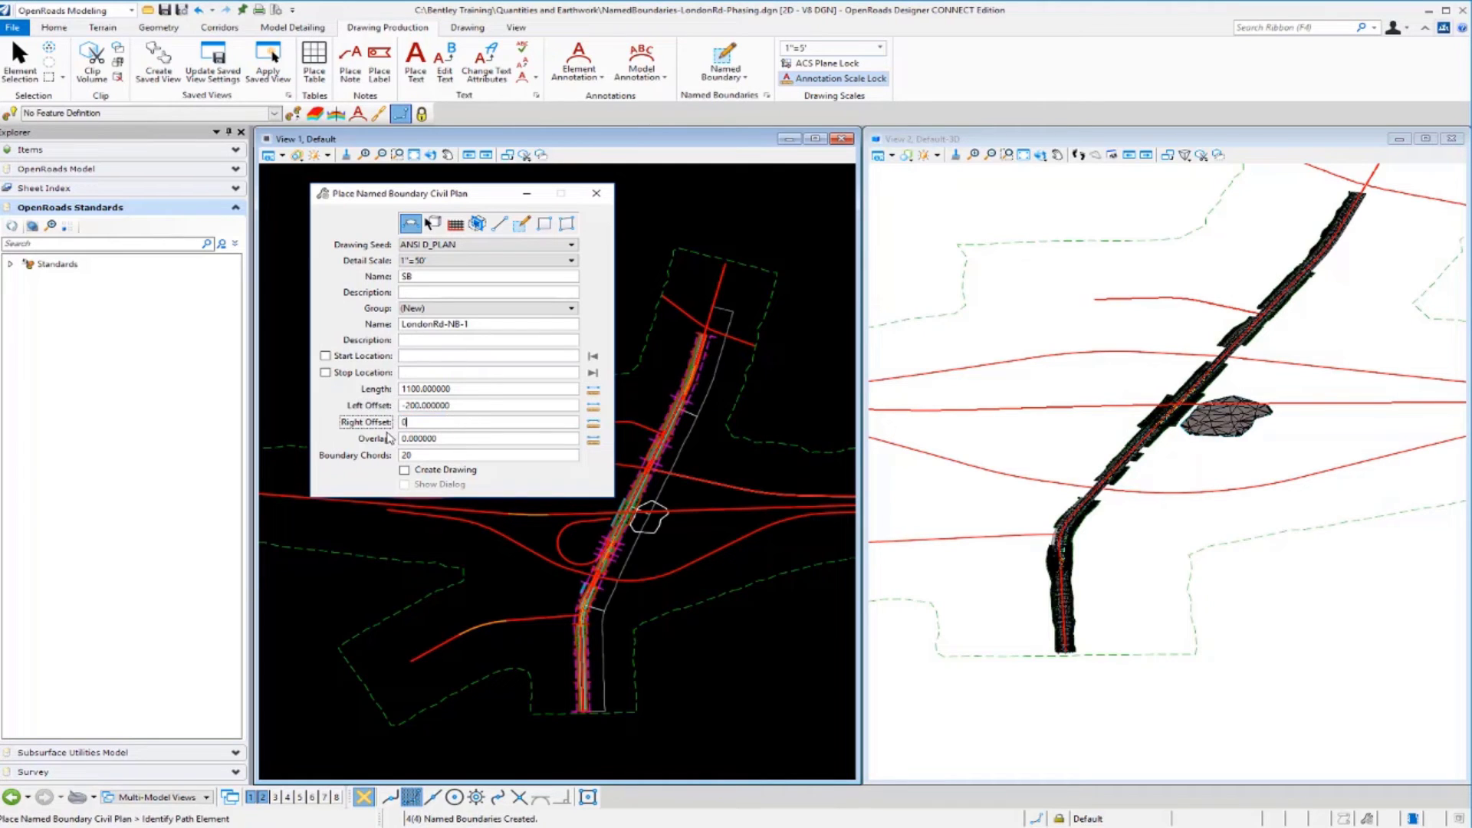
Step: Place the SB named boundaries along the LondonRd centerline from 50+00.0000 to 86+23.4635 in a new group named LondonRd-SB
left_click(715, 291)
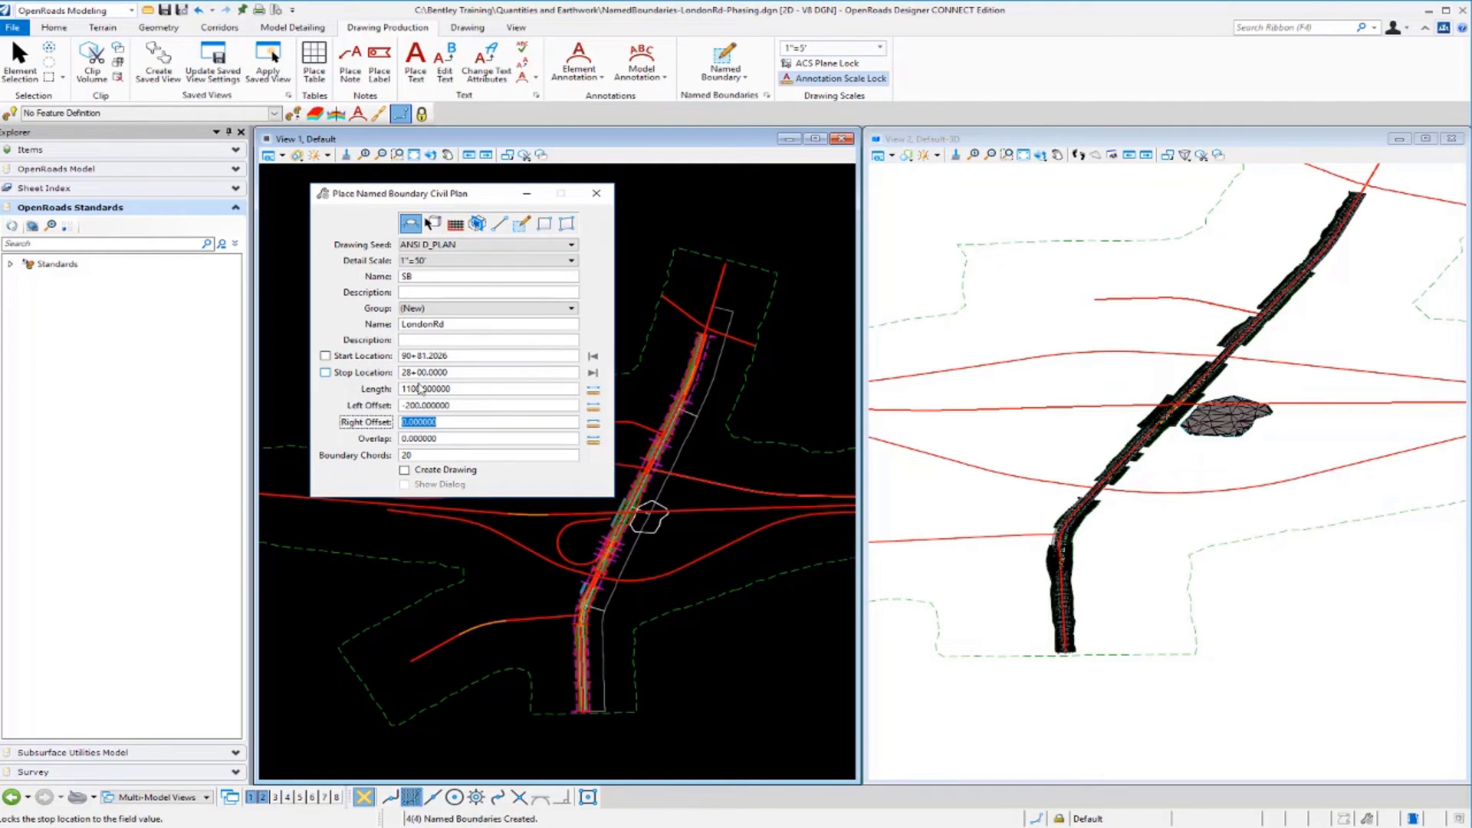
left_click(633, 740)
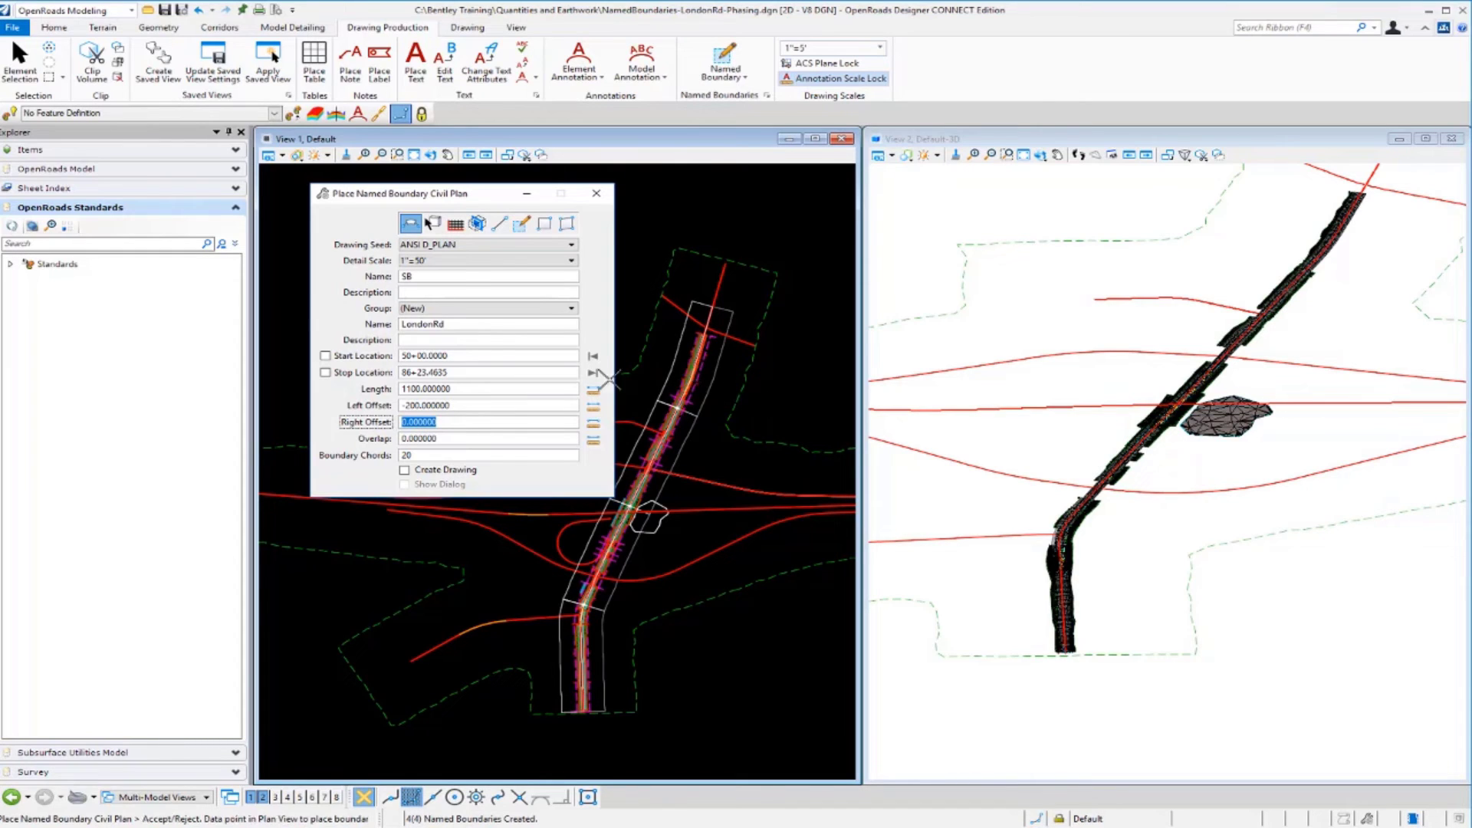
left_click(483, 325)
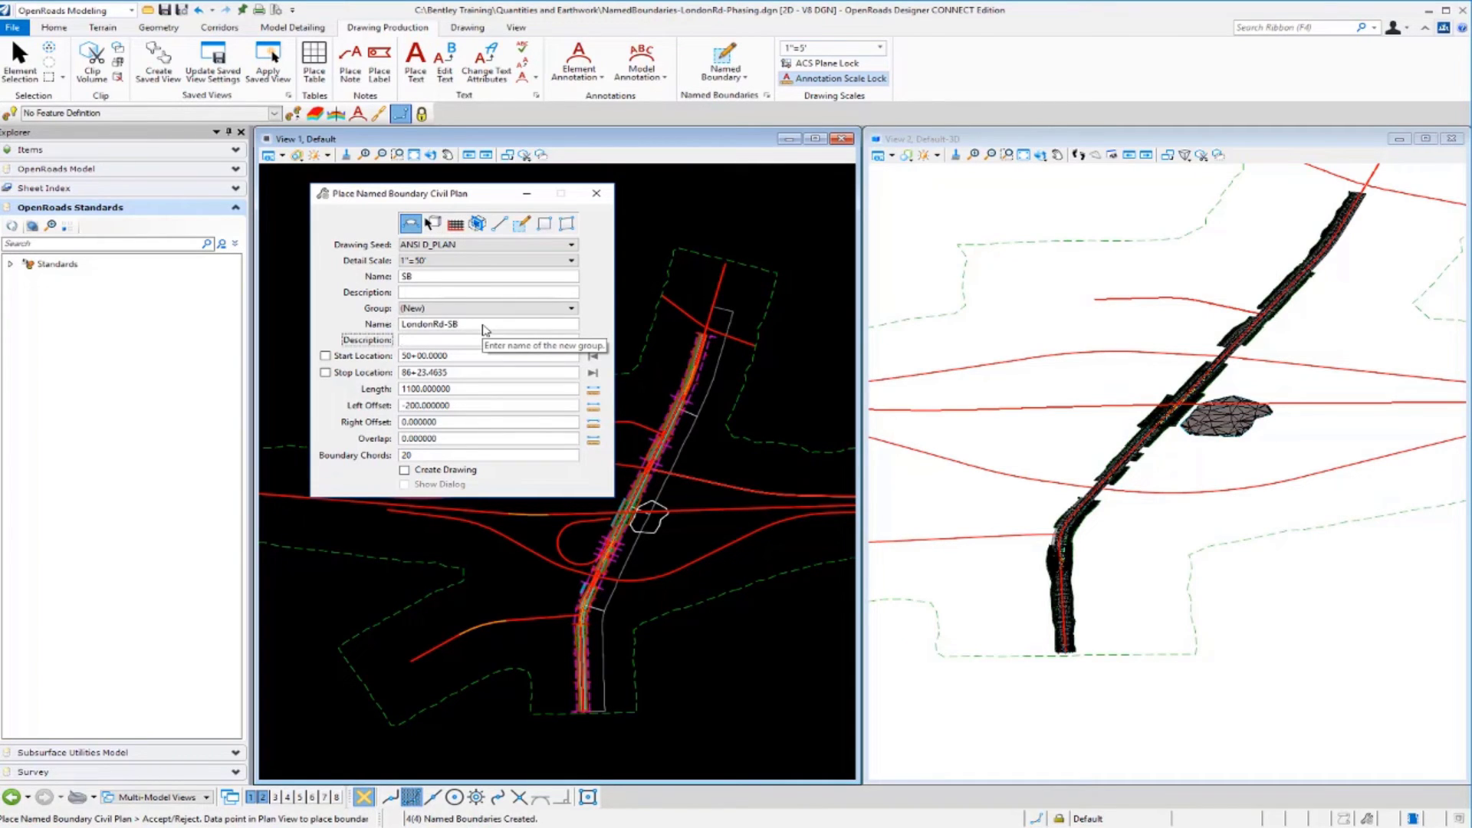
key("Tab")
left_click(746, 621)
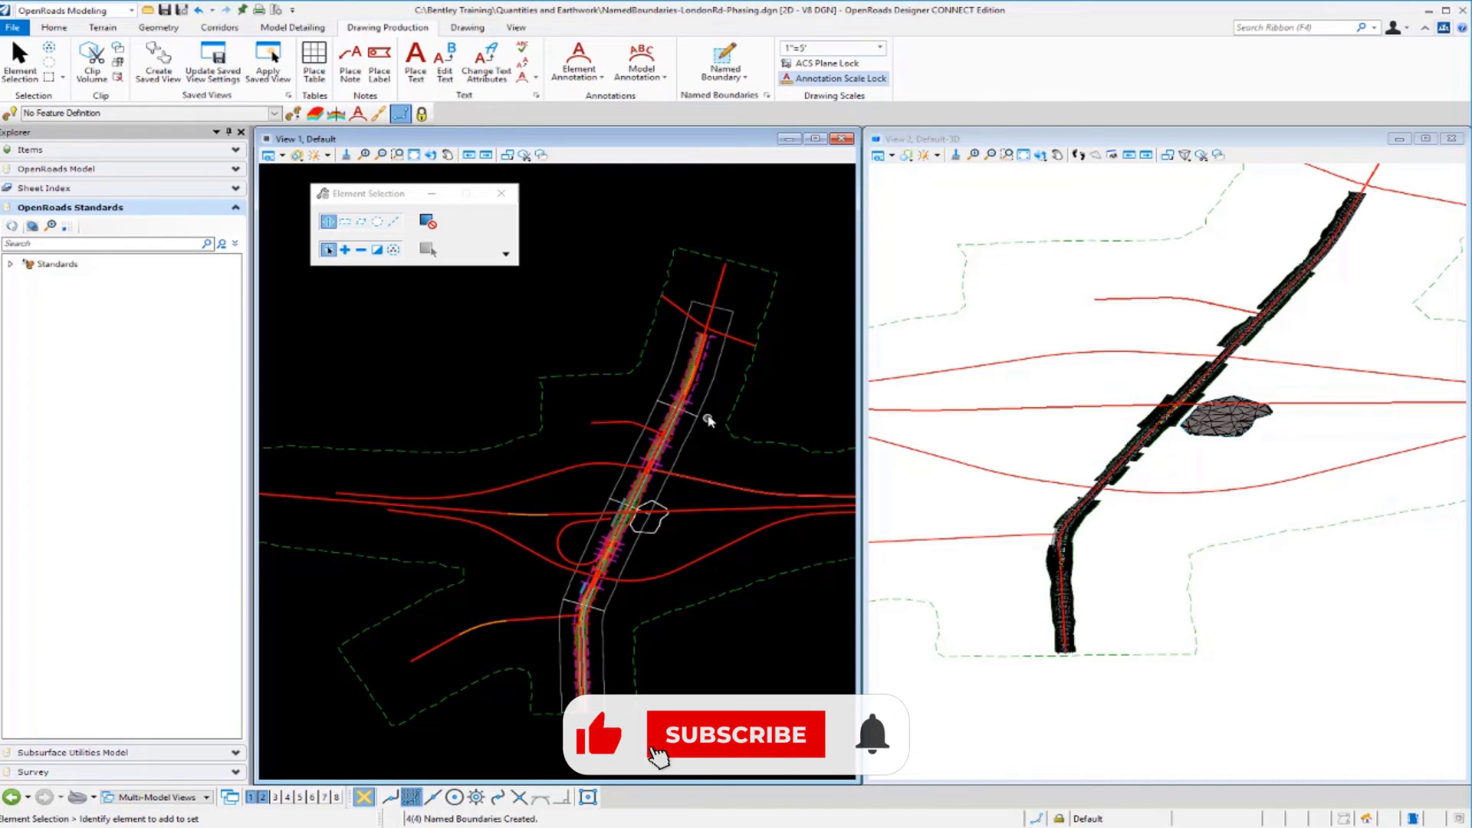
Step: Open the Named Boundaries manager and expand the LondonRd-NB and LondonRd-SB plan groups
left_click(767, 96)
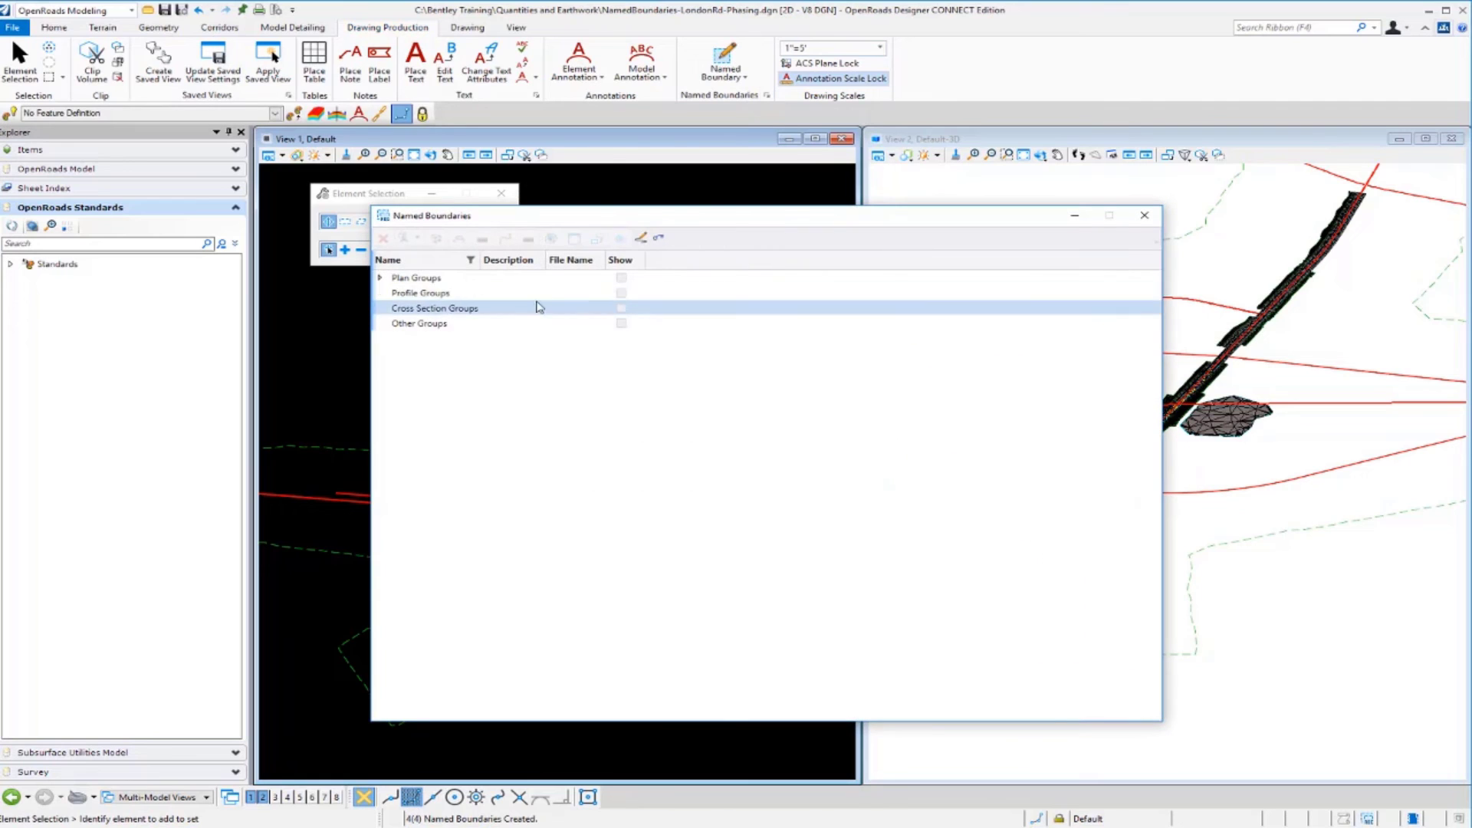
left_click(380, 279)
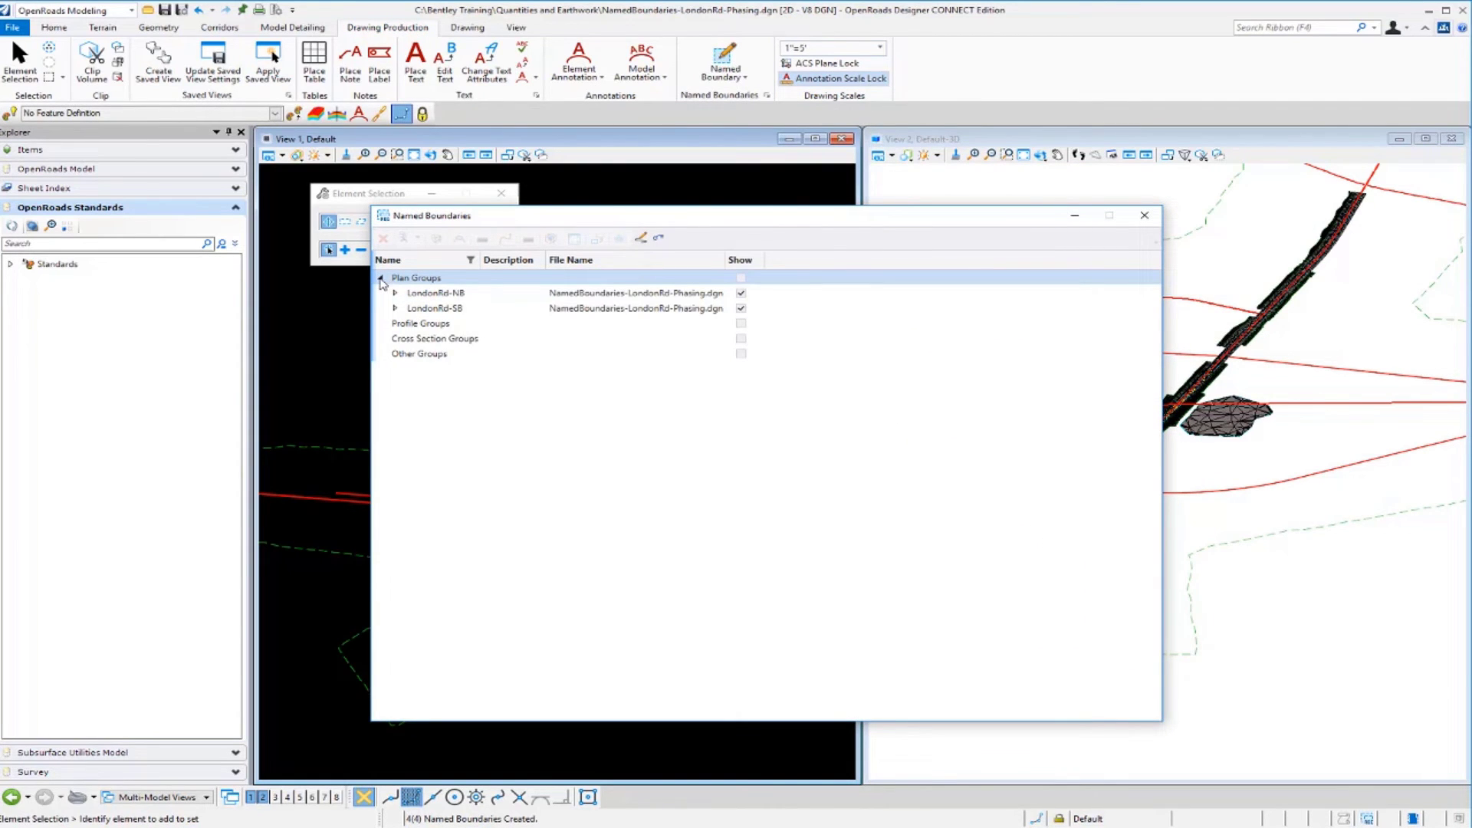
left_click(417, 296)
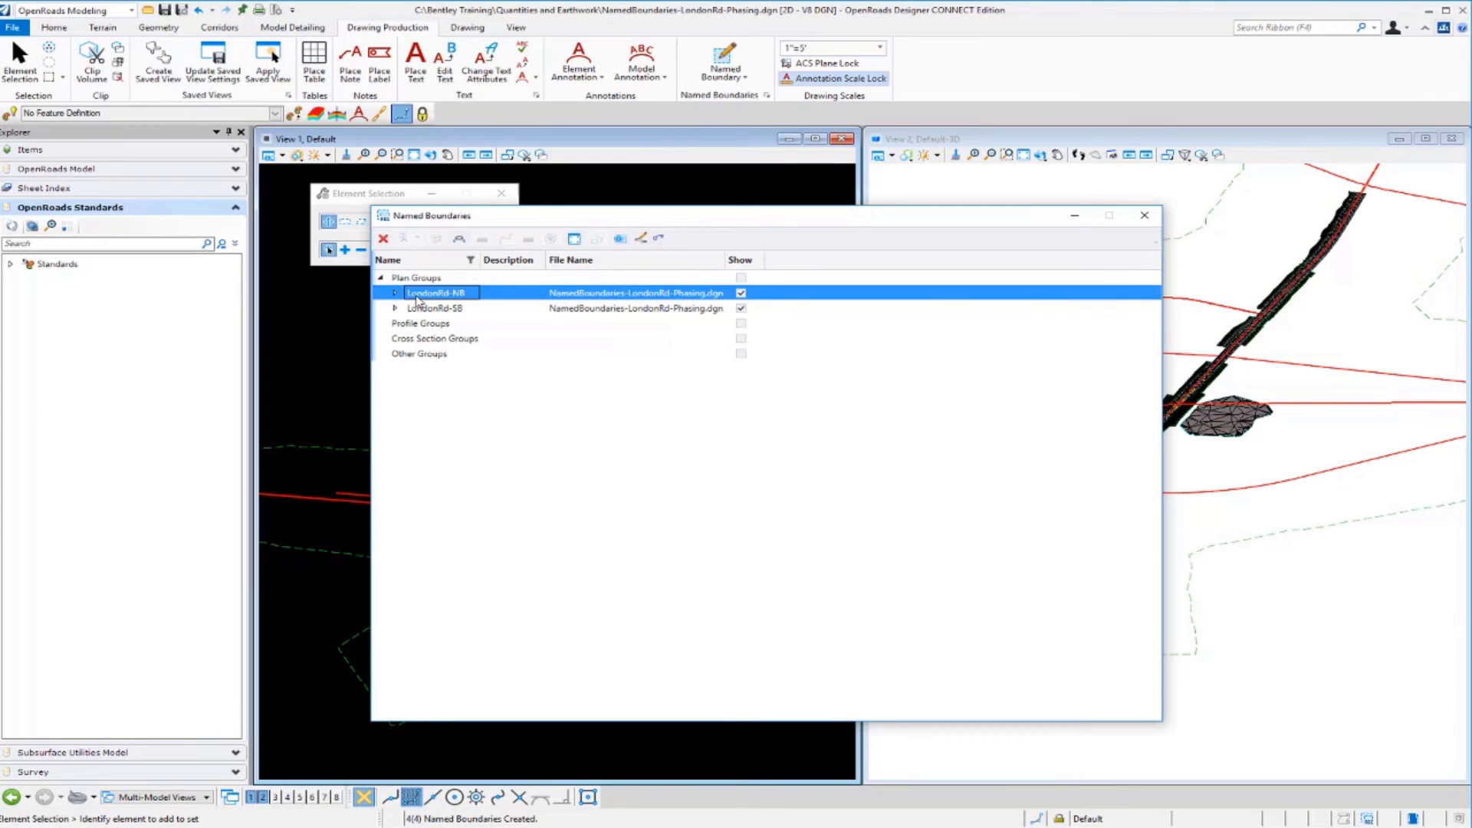
left_click(420, 309)
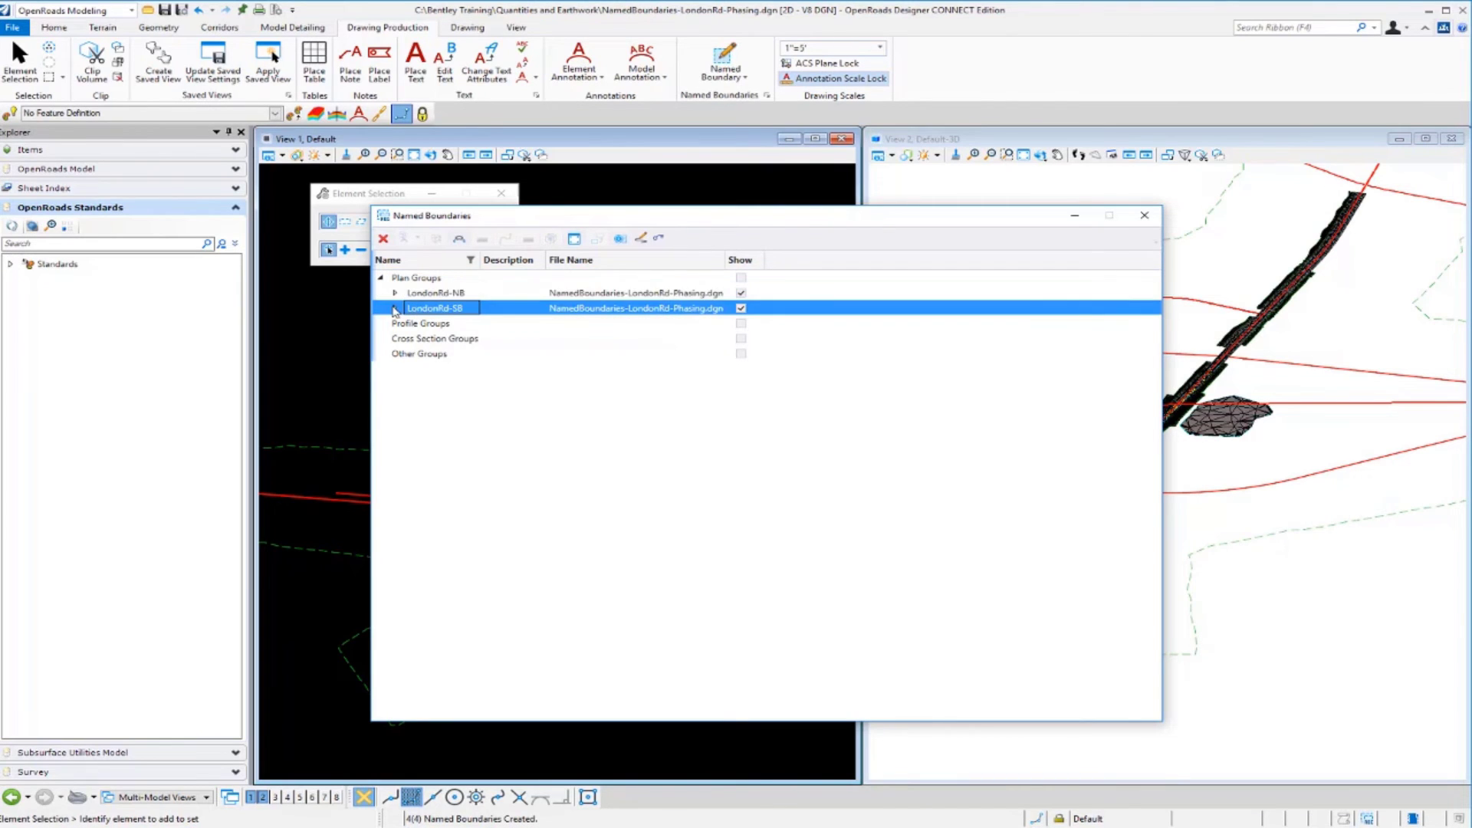
left_click(395, 309)
left_click(395, 293)
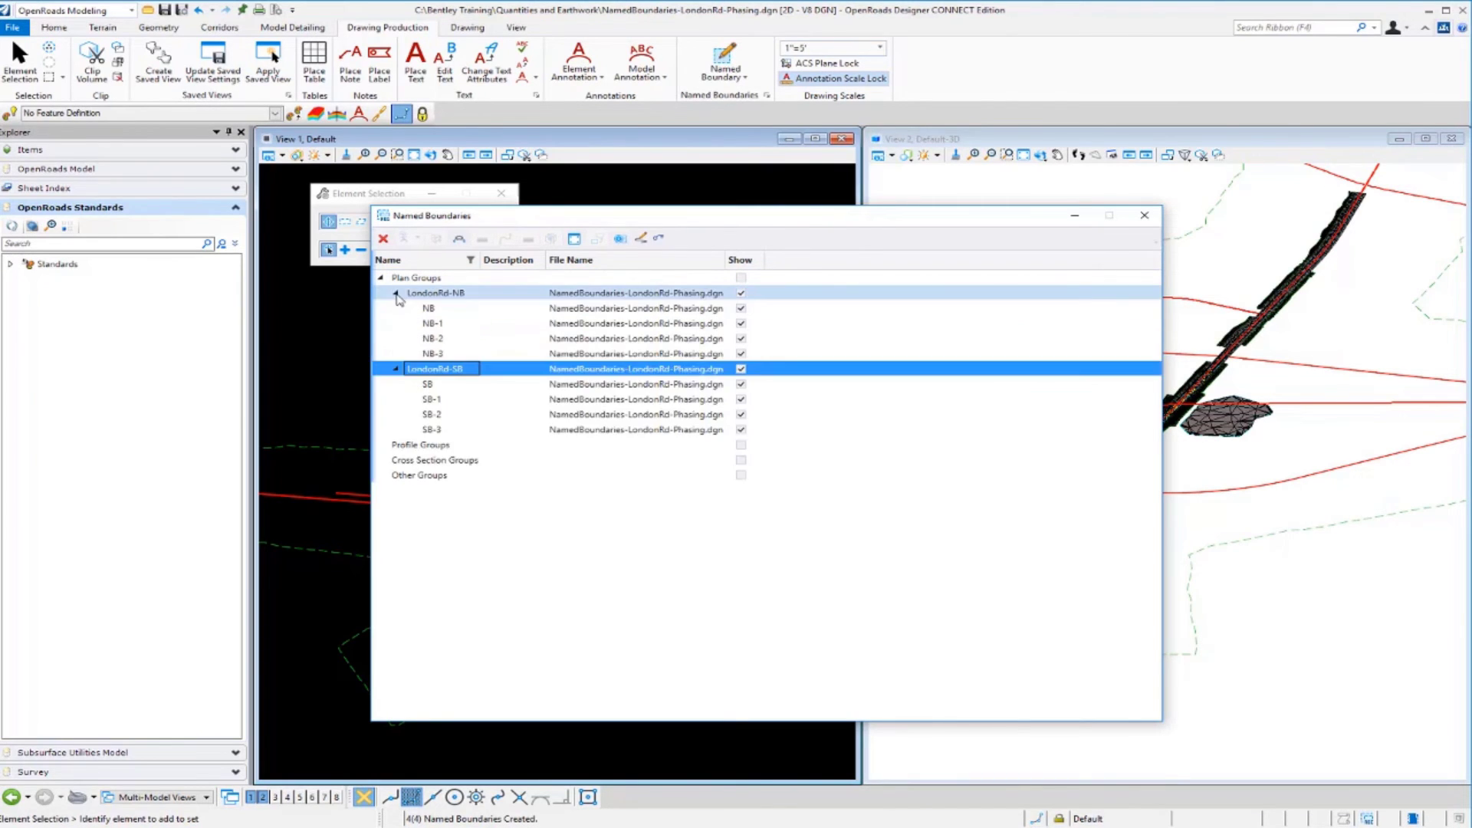
Step: Look over the individual named boundaries listed in both plan groups, from NB-1 through SB-3
left_click(443, 323)
left_click(445, 337)
left_click(441, 368)
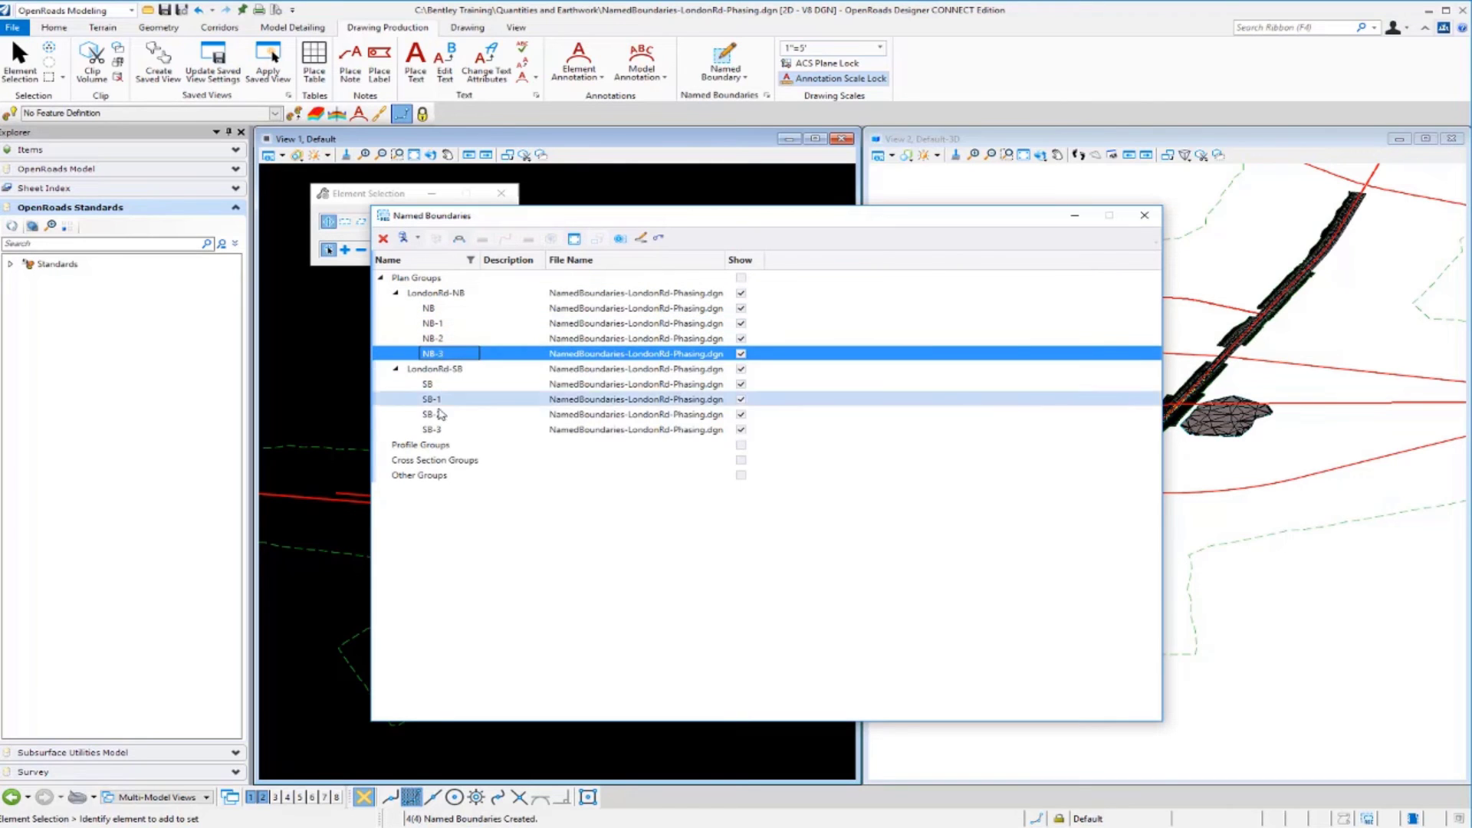
left_click(443, 400)
left_click(433, 414)
left_click(434, 430)
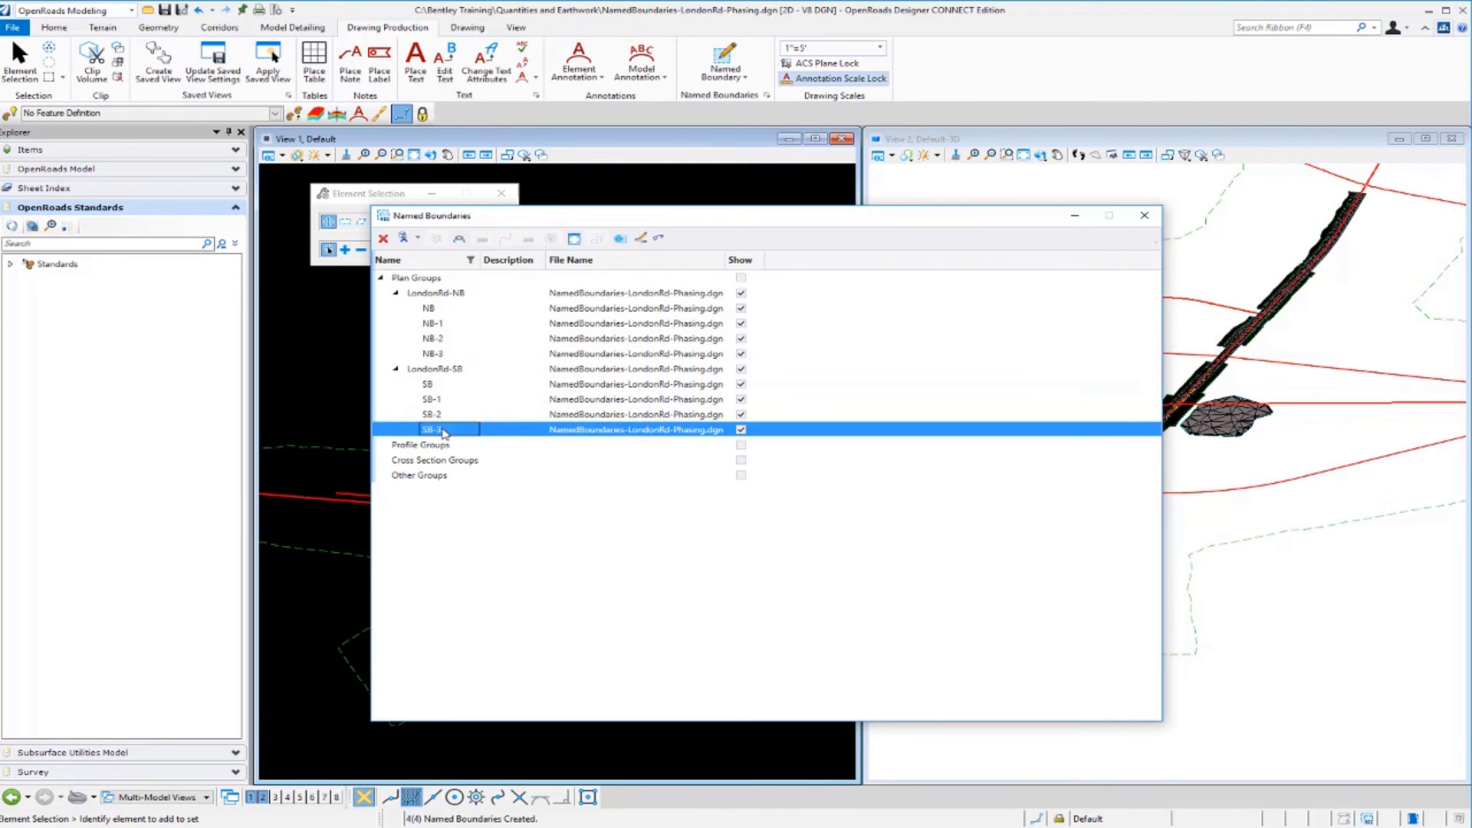
Step: Move the Named Boundaries dialog clear of the plan view and examine each NB and SB boundary entry in turn
left_click_drag(583, 219, 966, 209)
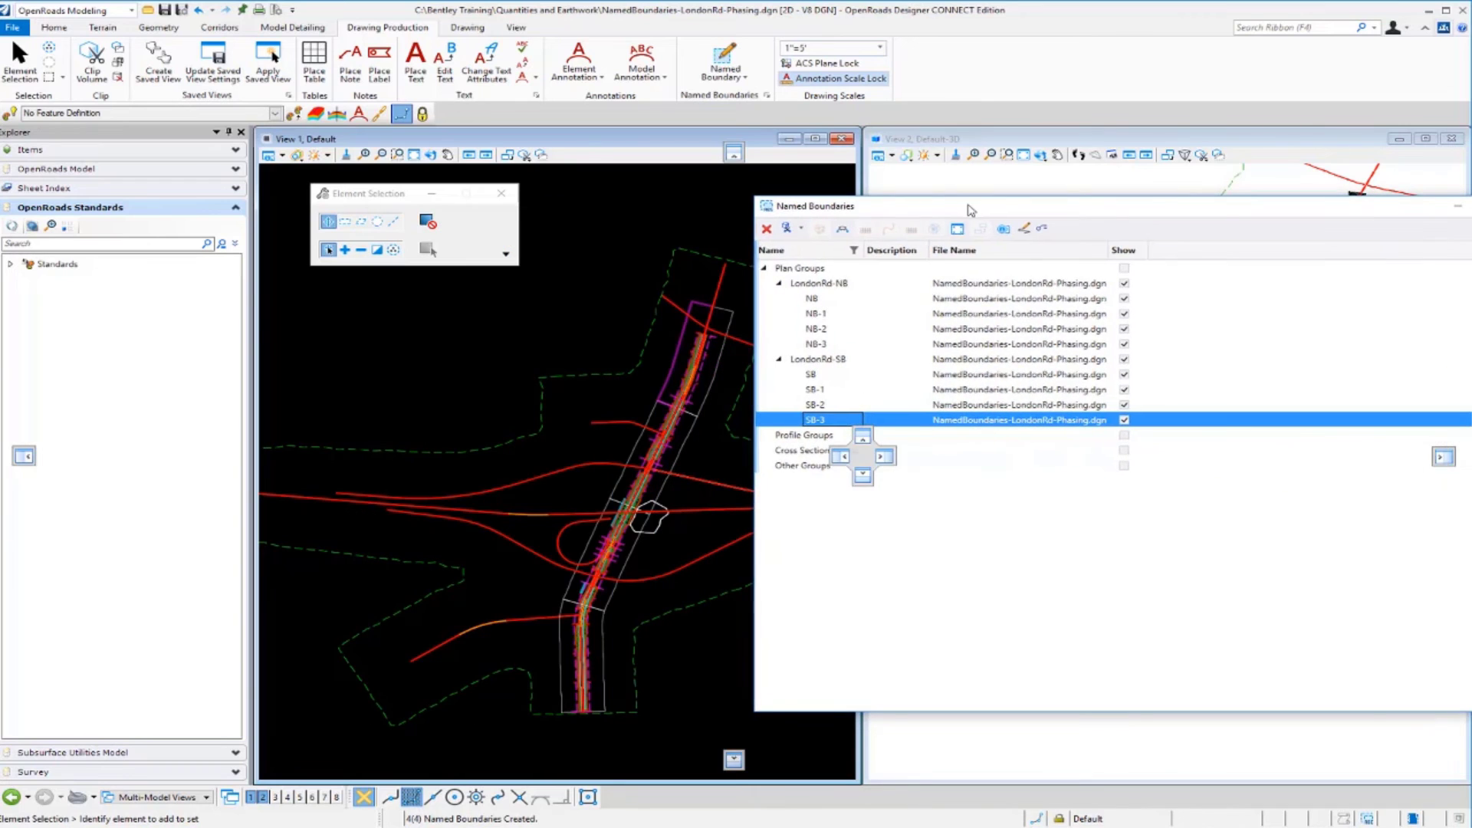
left_click(842, 299)
left_click(841, 314)
left_click(838, 330)
left_click(838, 344)
left_click(839, 360)
left_click(837, 375)
left_click(834, 389)
left_click(834, 407)
left_click(835, 421)
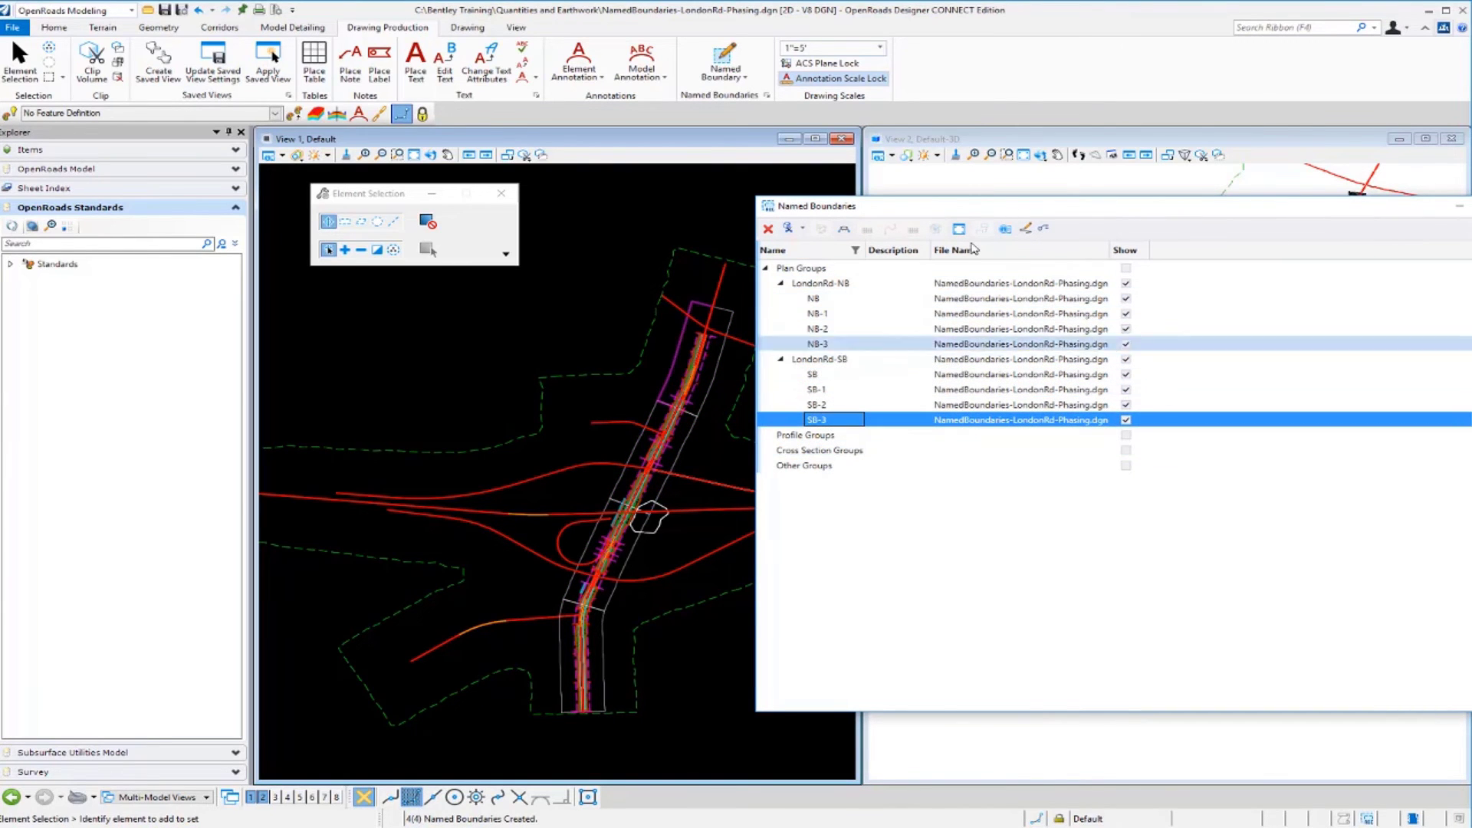
left_click_drag(1087, 211, 839, 247)
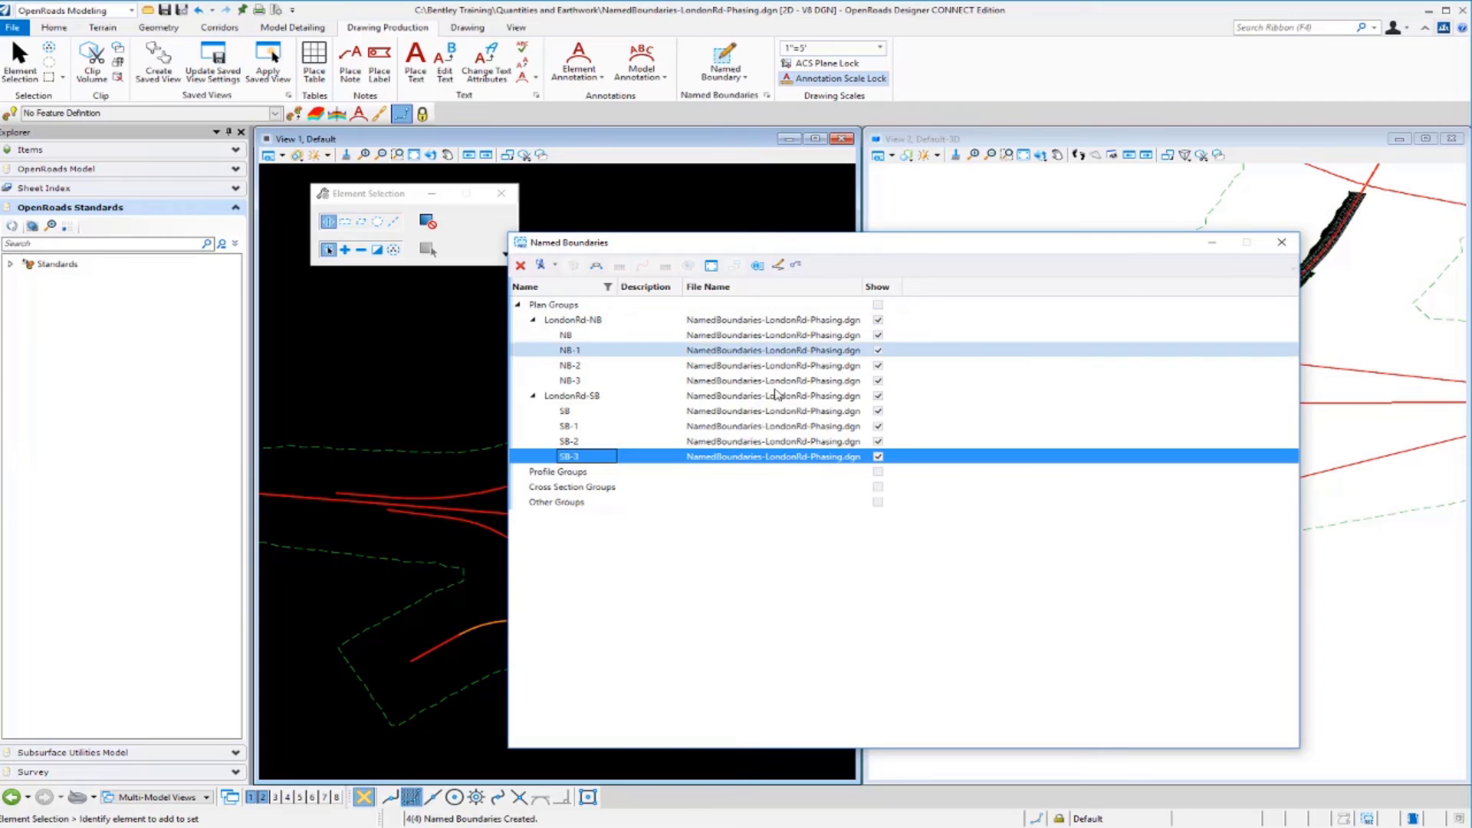
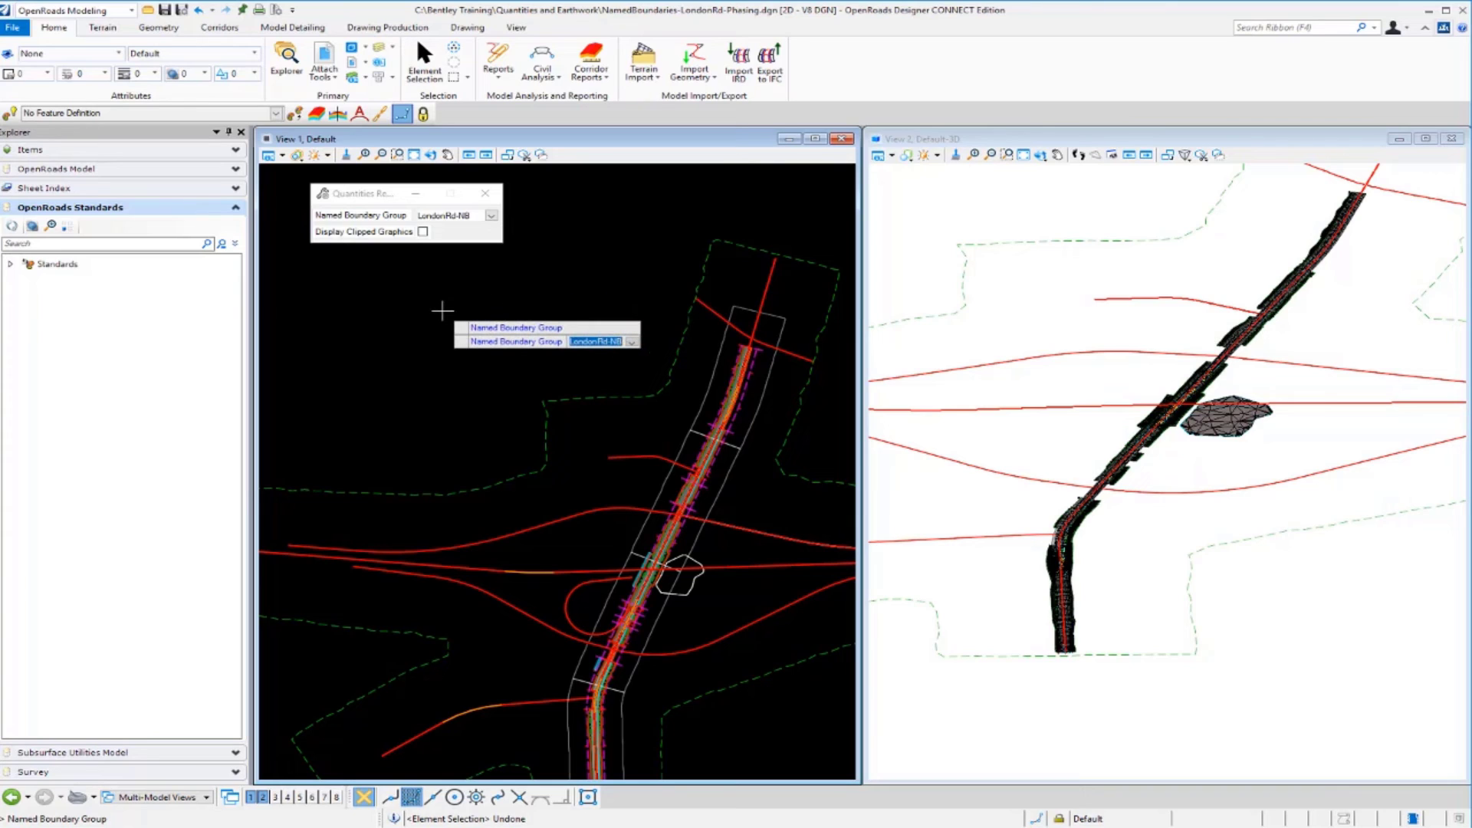
Step: Generate the Quantities Report By Named Boundary for the LondonRd-NB group, leaving clipped graphics off
left_click(491, 217)
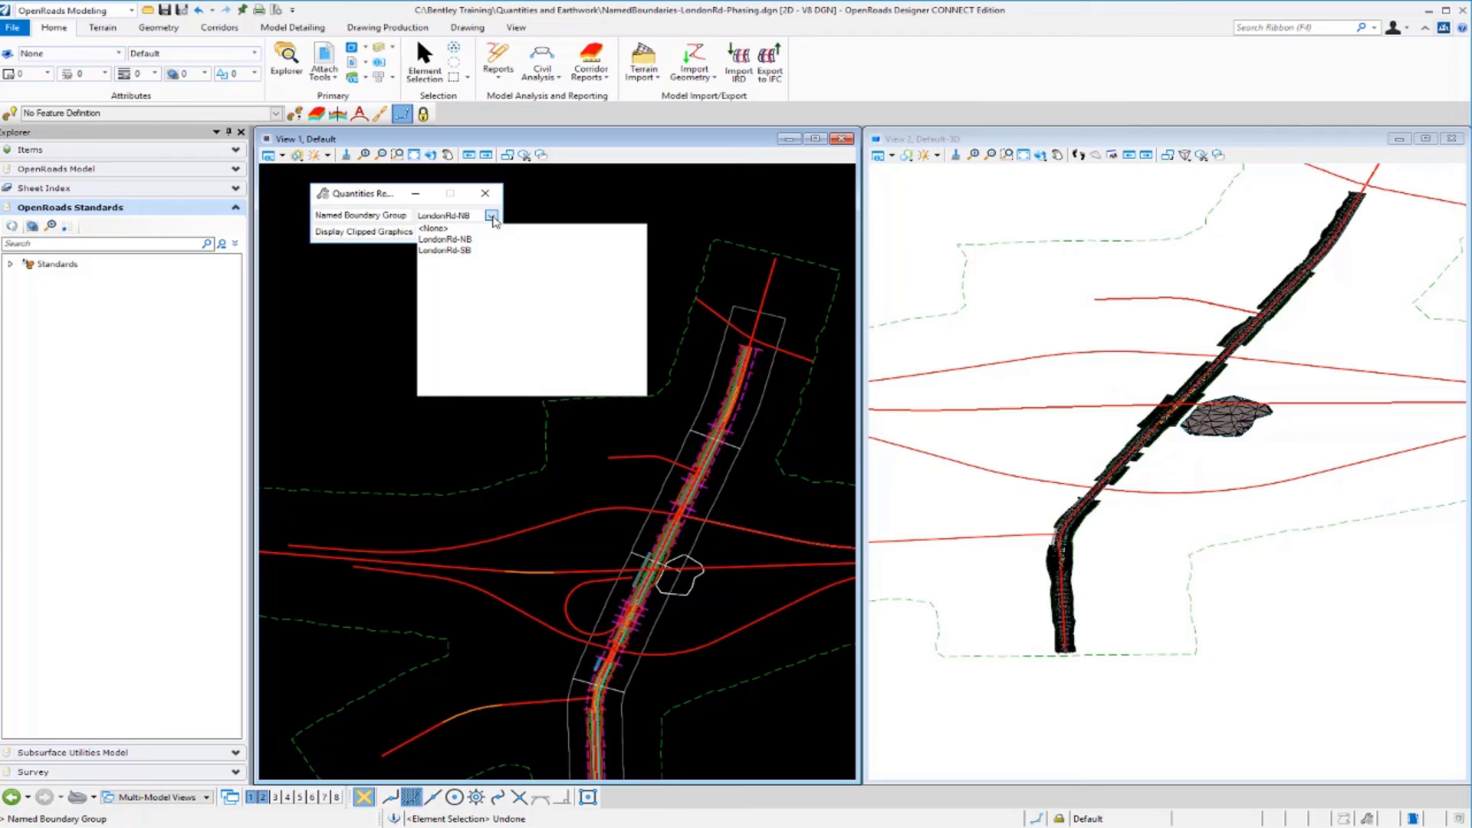
left_click(463, 243)
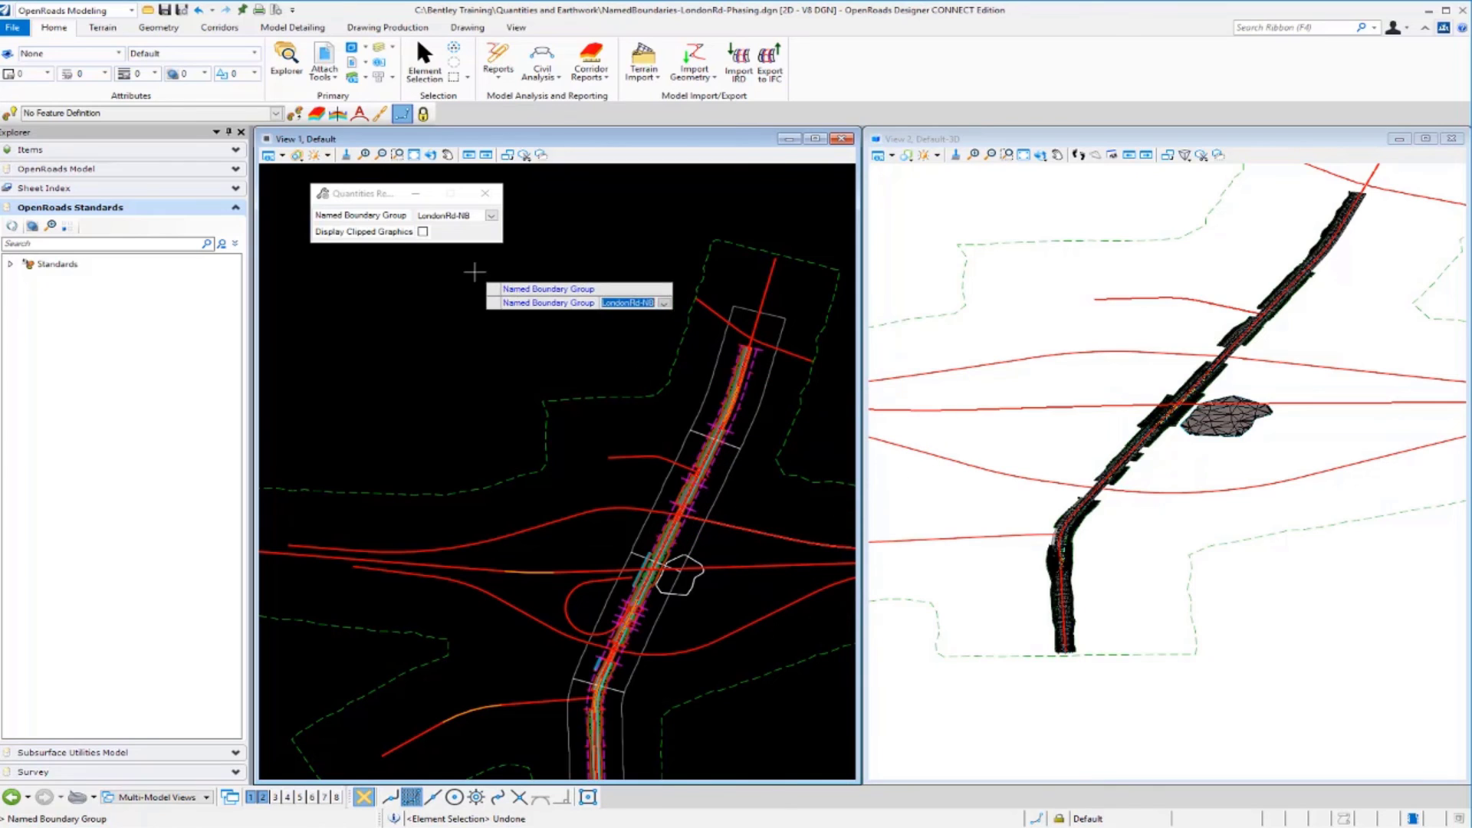
left_click(476, 299)
left_click(475, 299)
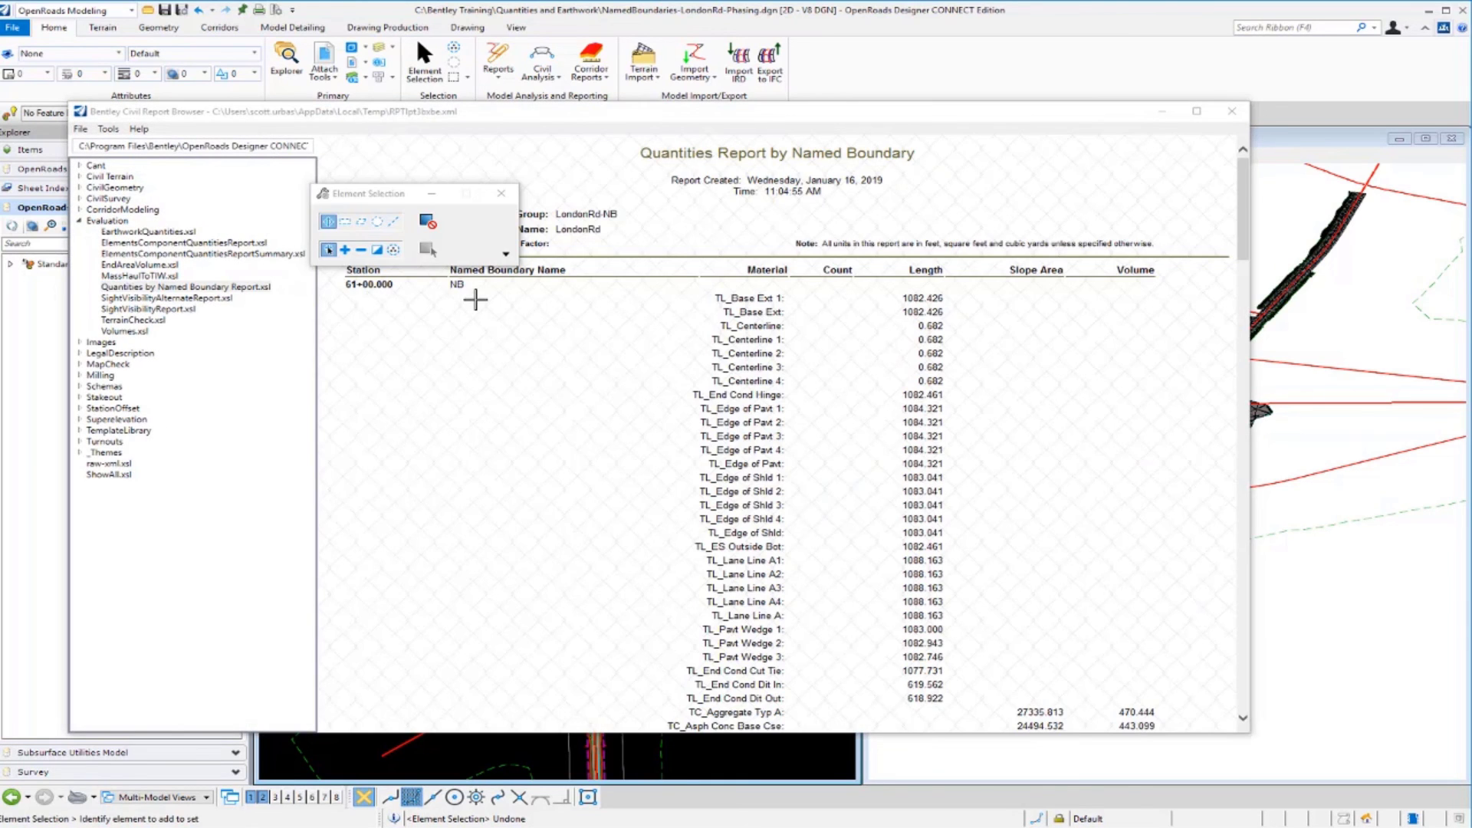
Step: Read through the LondonRd-NB report's material quantities for each named boundary
left_click(518, 361)
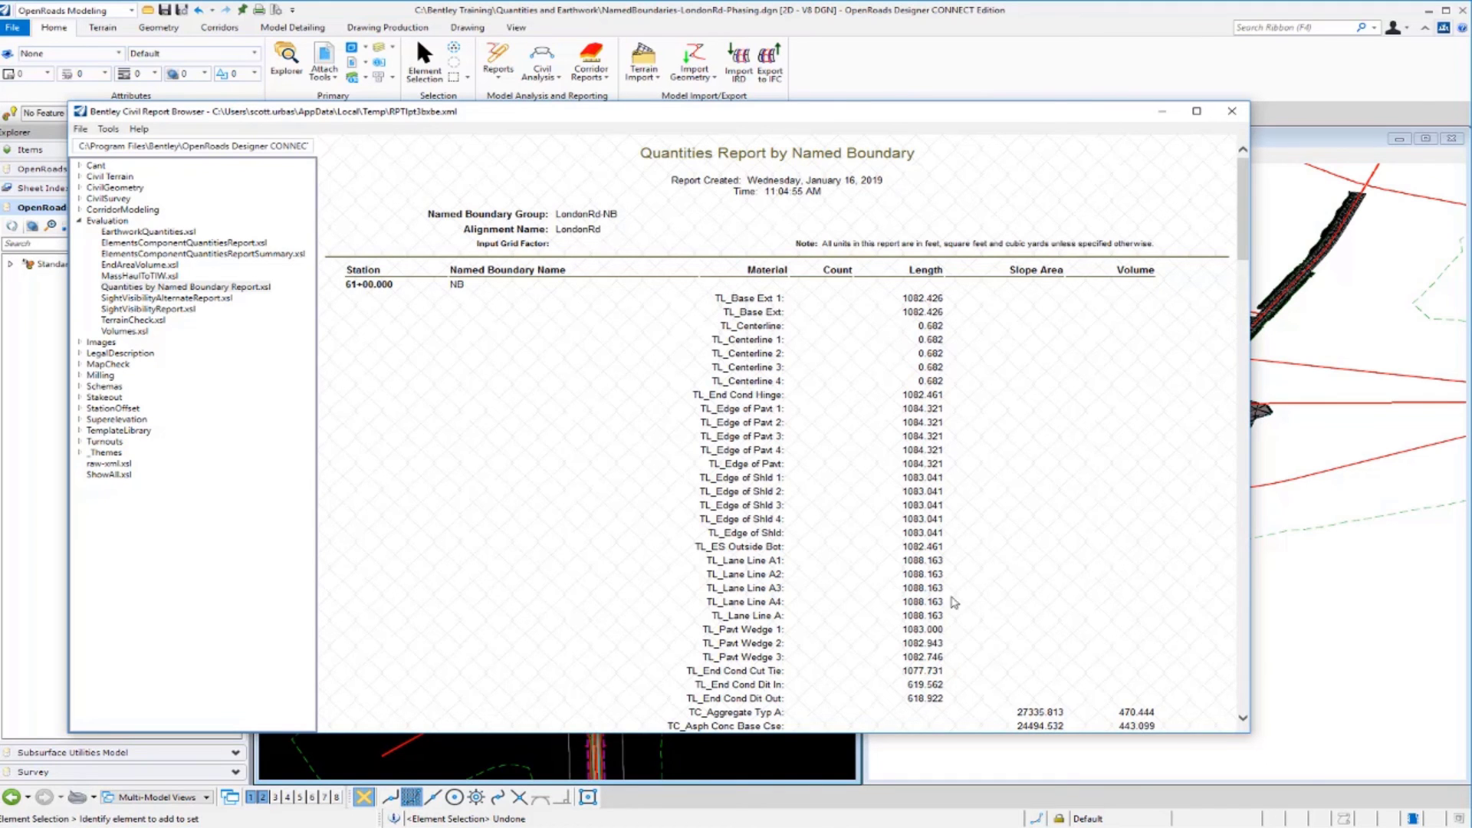
scroll(1018, 465, "down", 2)
scroll(1018, 465, "down", 5)
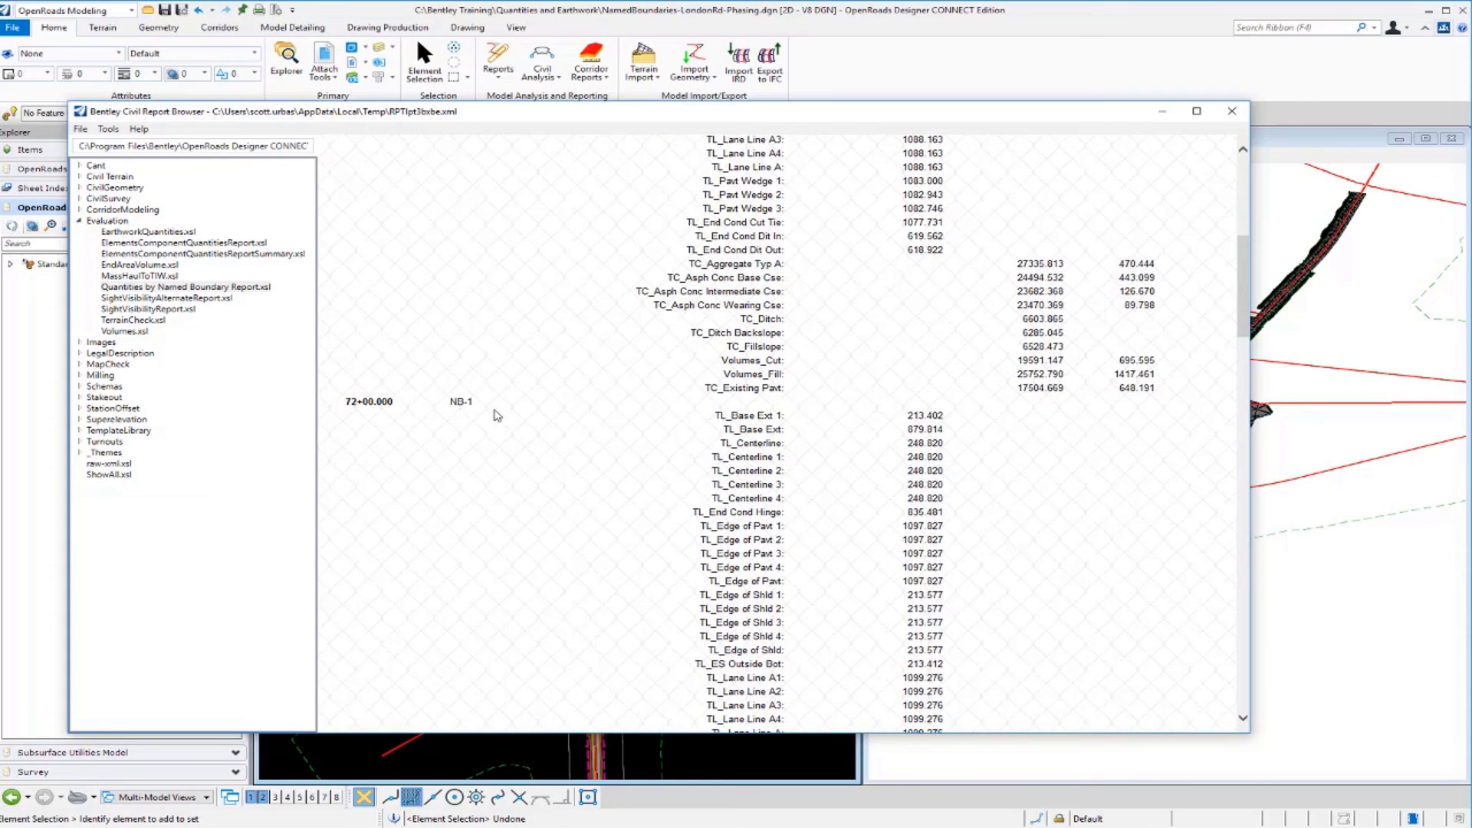
scroll(540, 456, "down", 9)
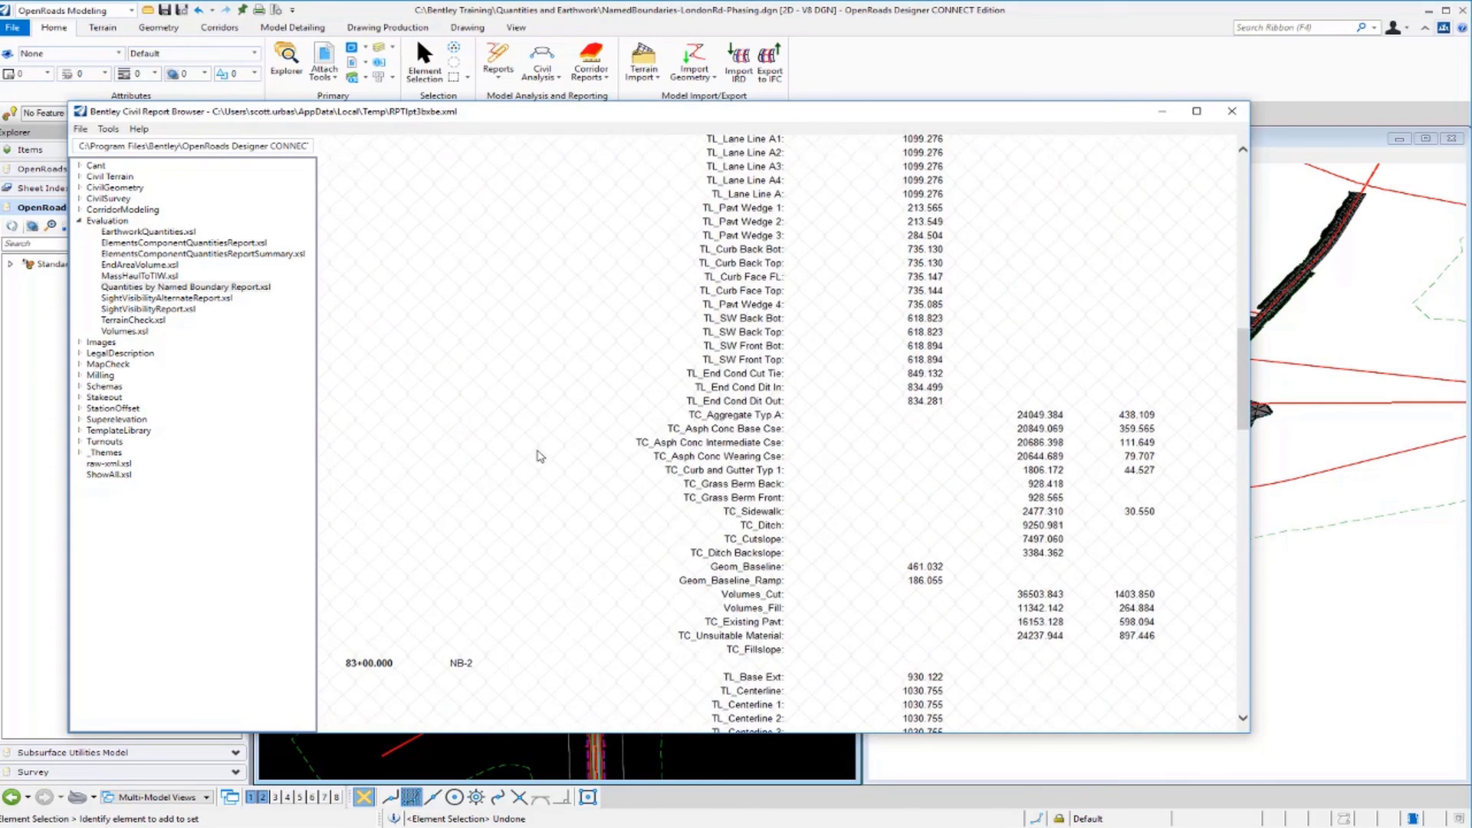
scroll(540, 456, "down", 16)
scroll(541, 456, "up", 20)
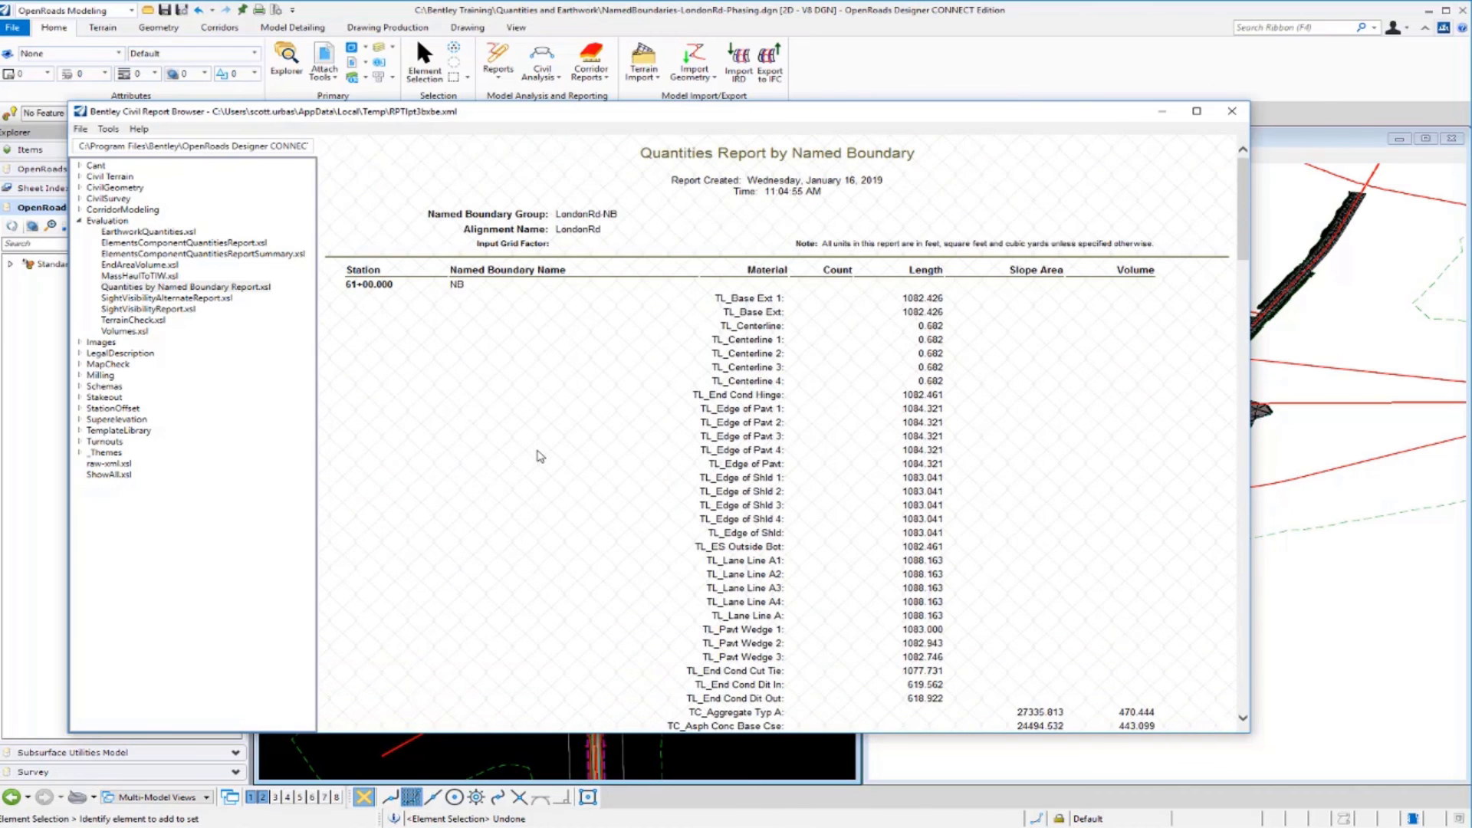
Step: Show the LondonRd-NB results in the Volumes.xsl format, review the volumes per station and close the report
left_click(135, 333)
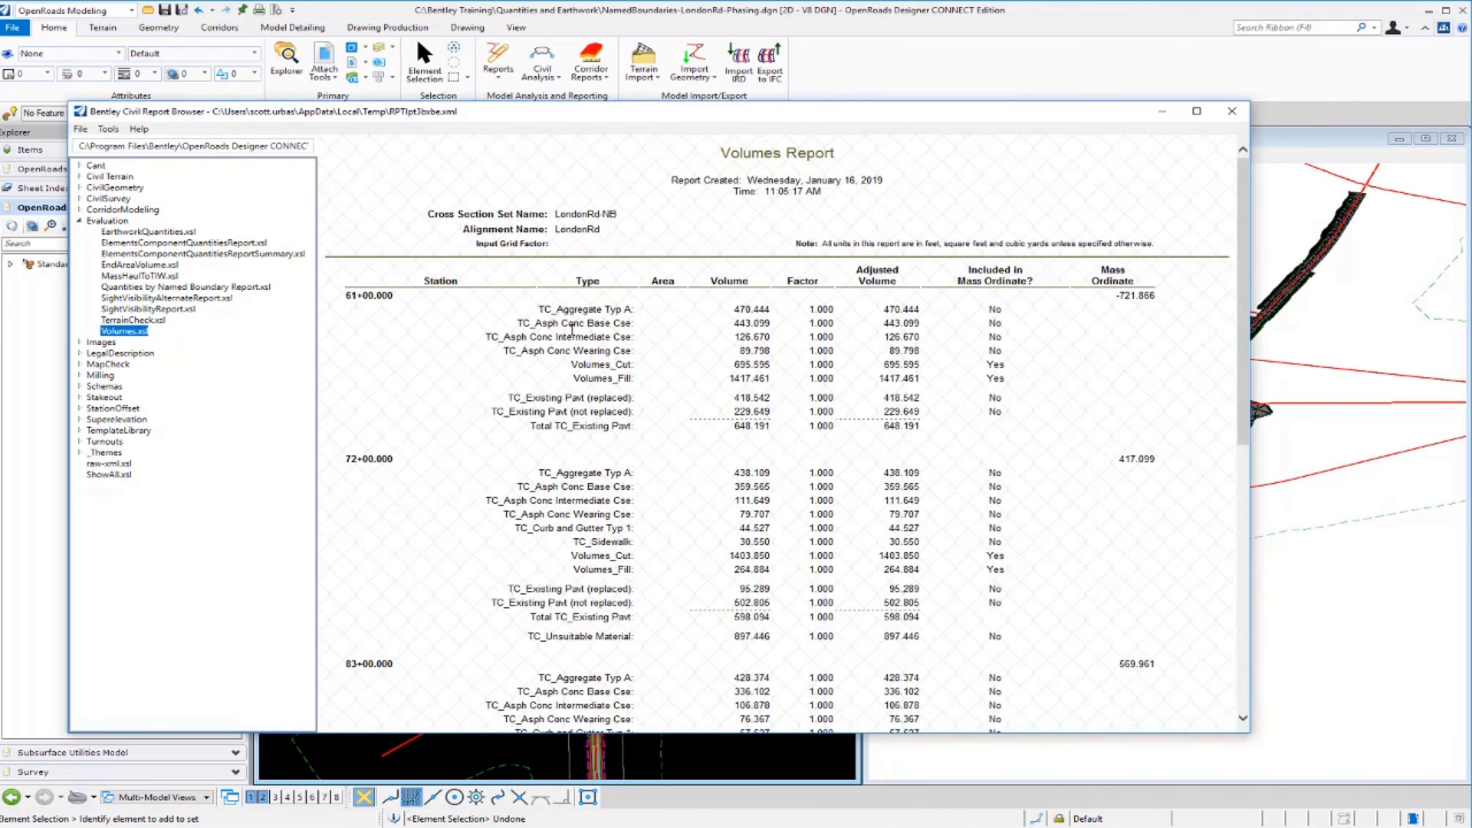
scroll(1047, 469, "down", 12)
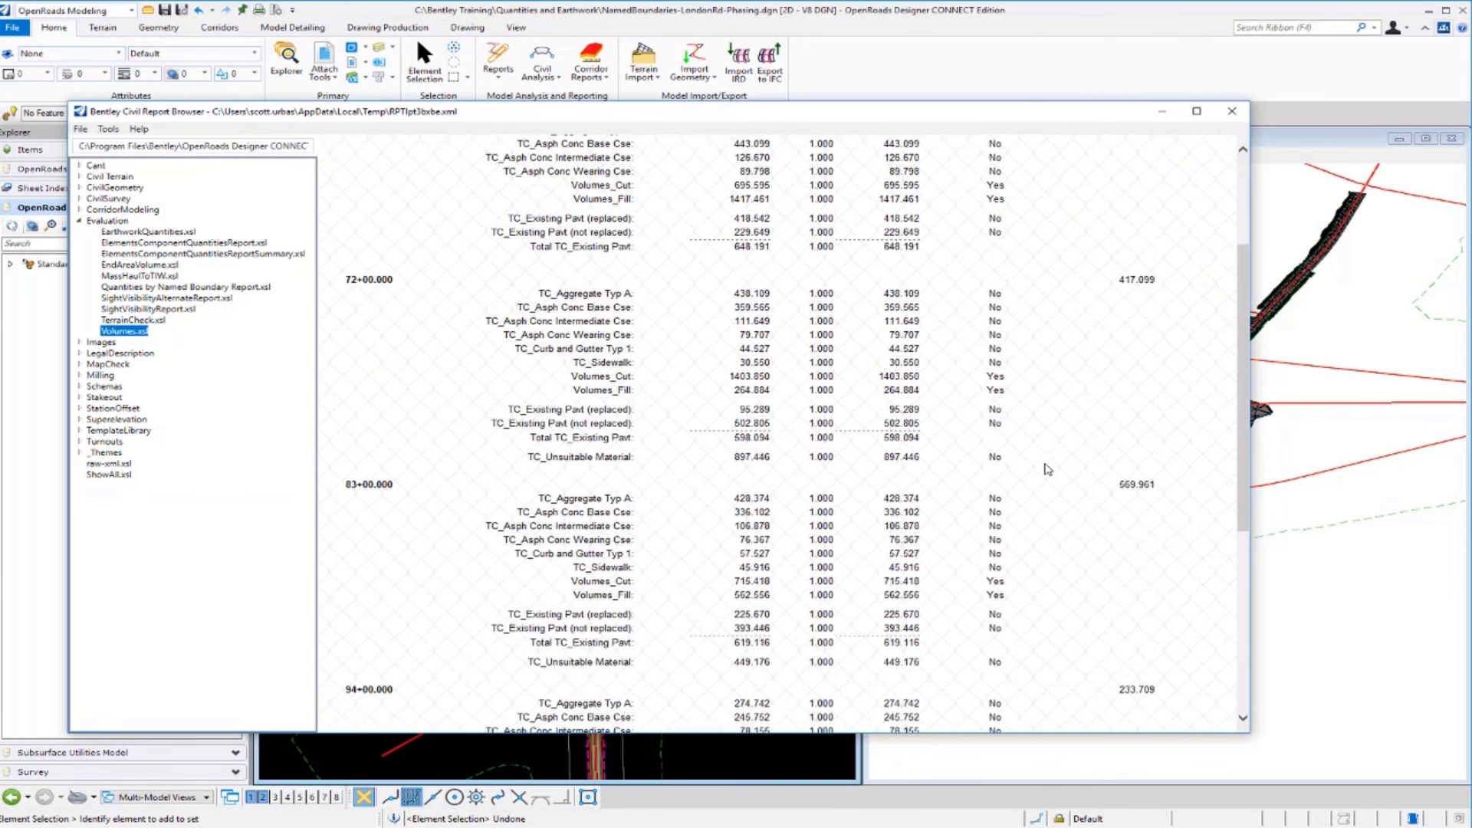
scroll(1047, 469, "up", 12)
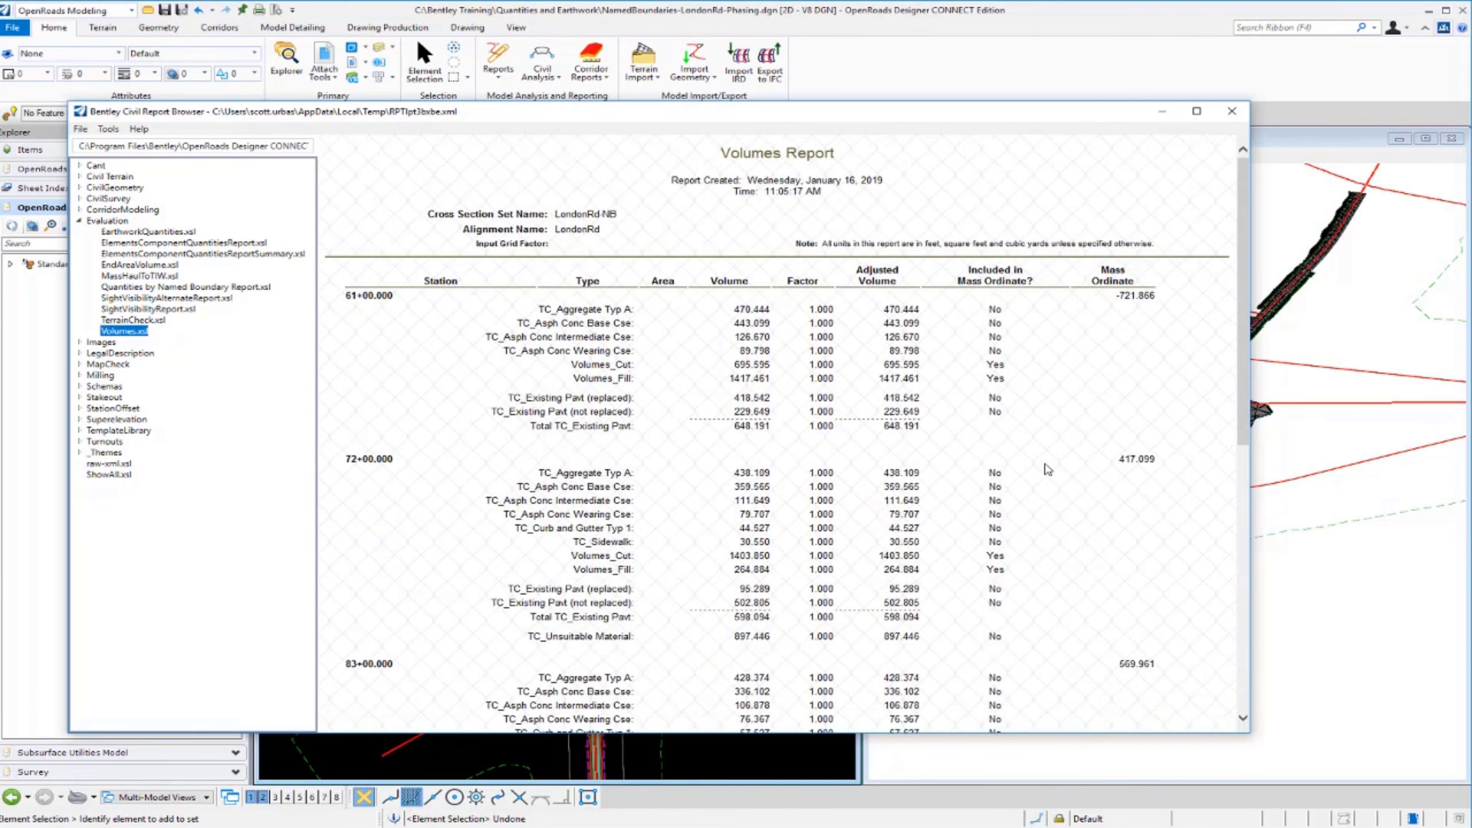
left_click(1235, 115)
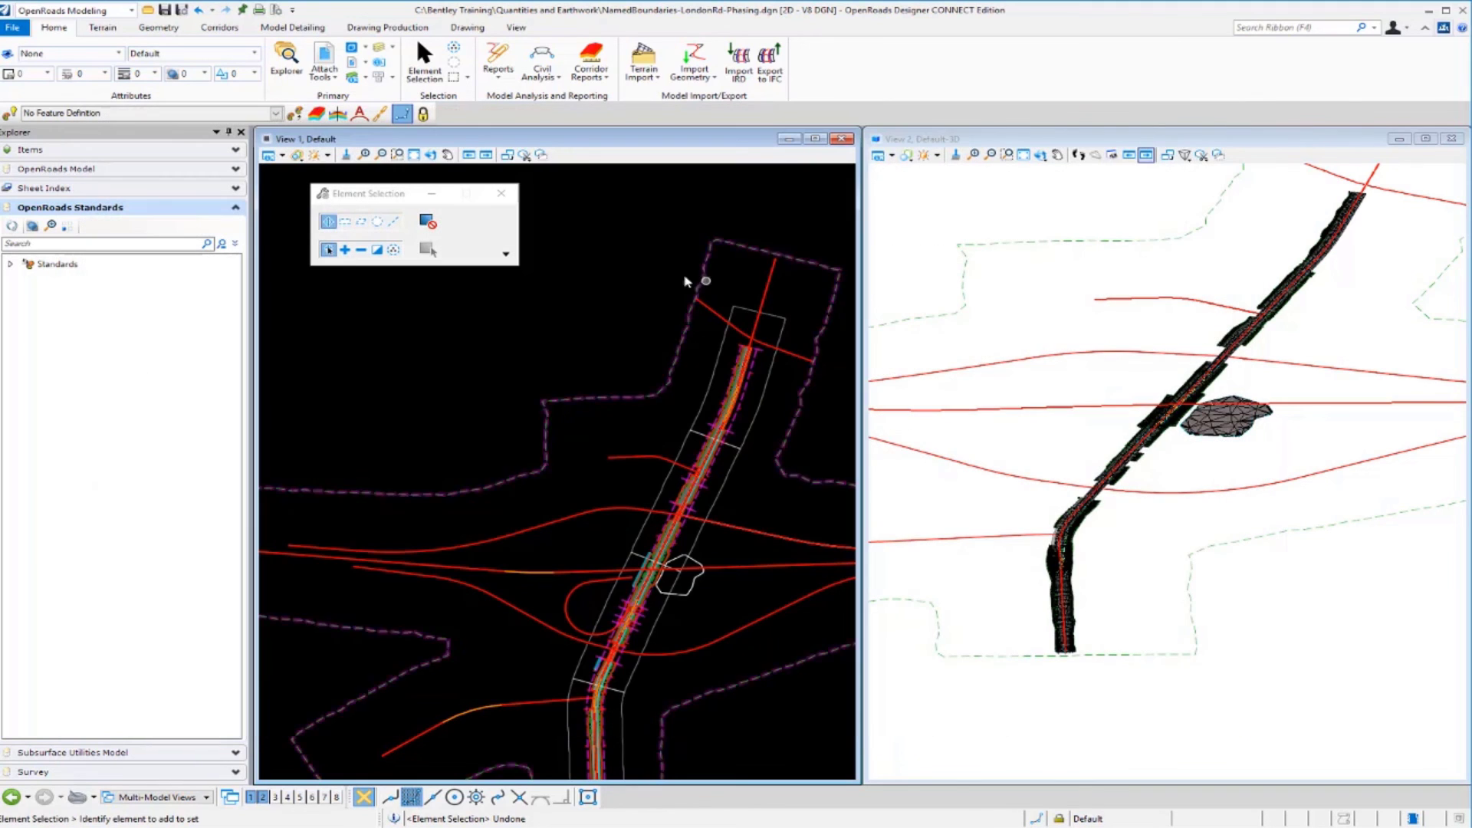
Step: Generate the Quantities Report By Named Boundary for the LondonRd-SB group
left_click(553, 77)
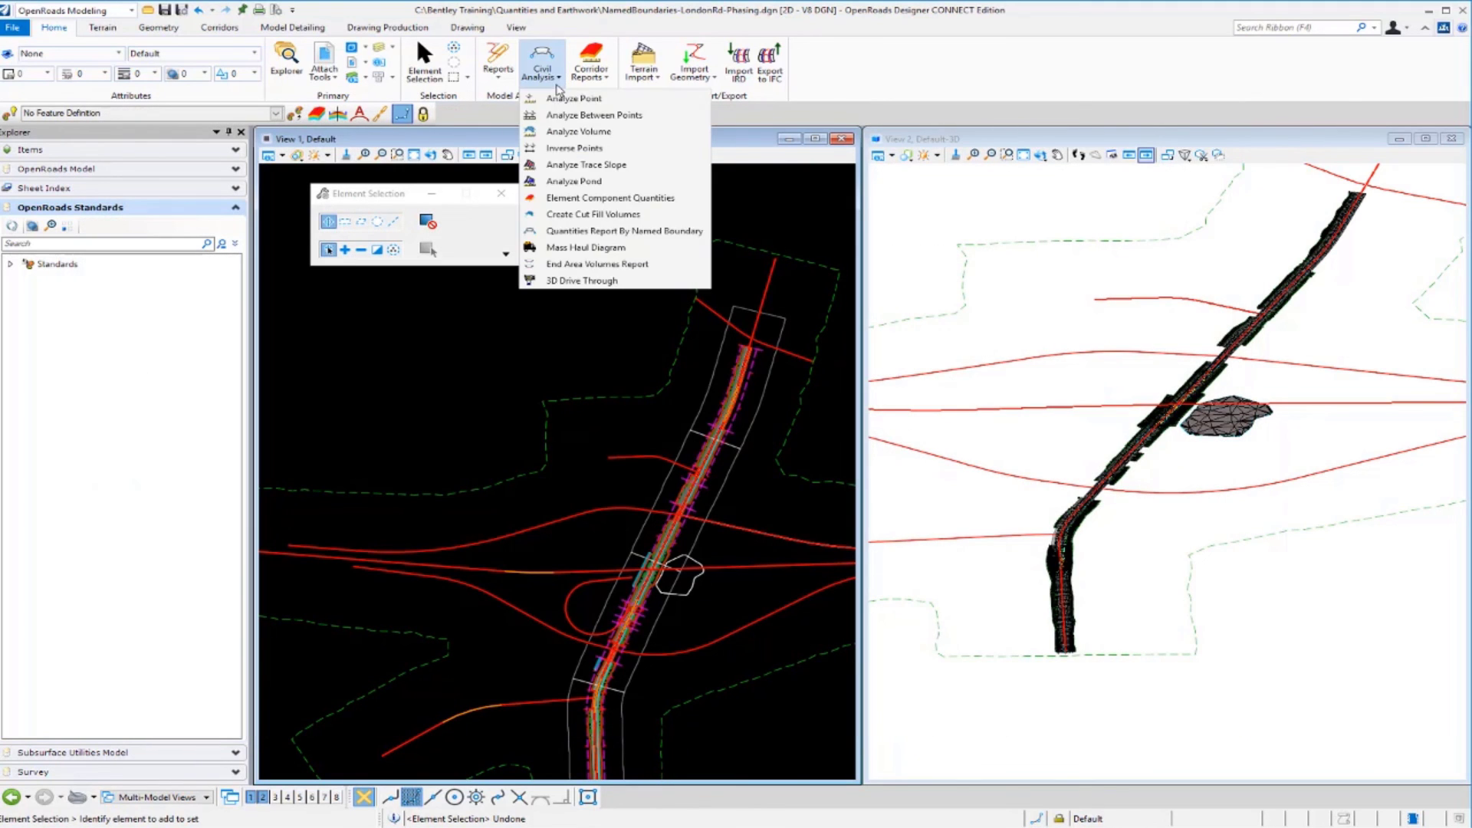
left_click(585, 232)
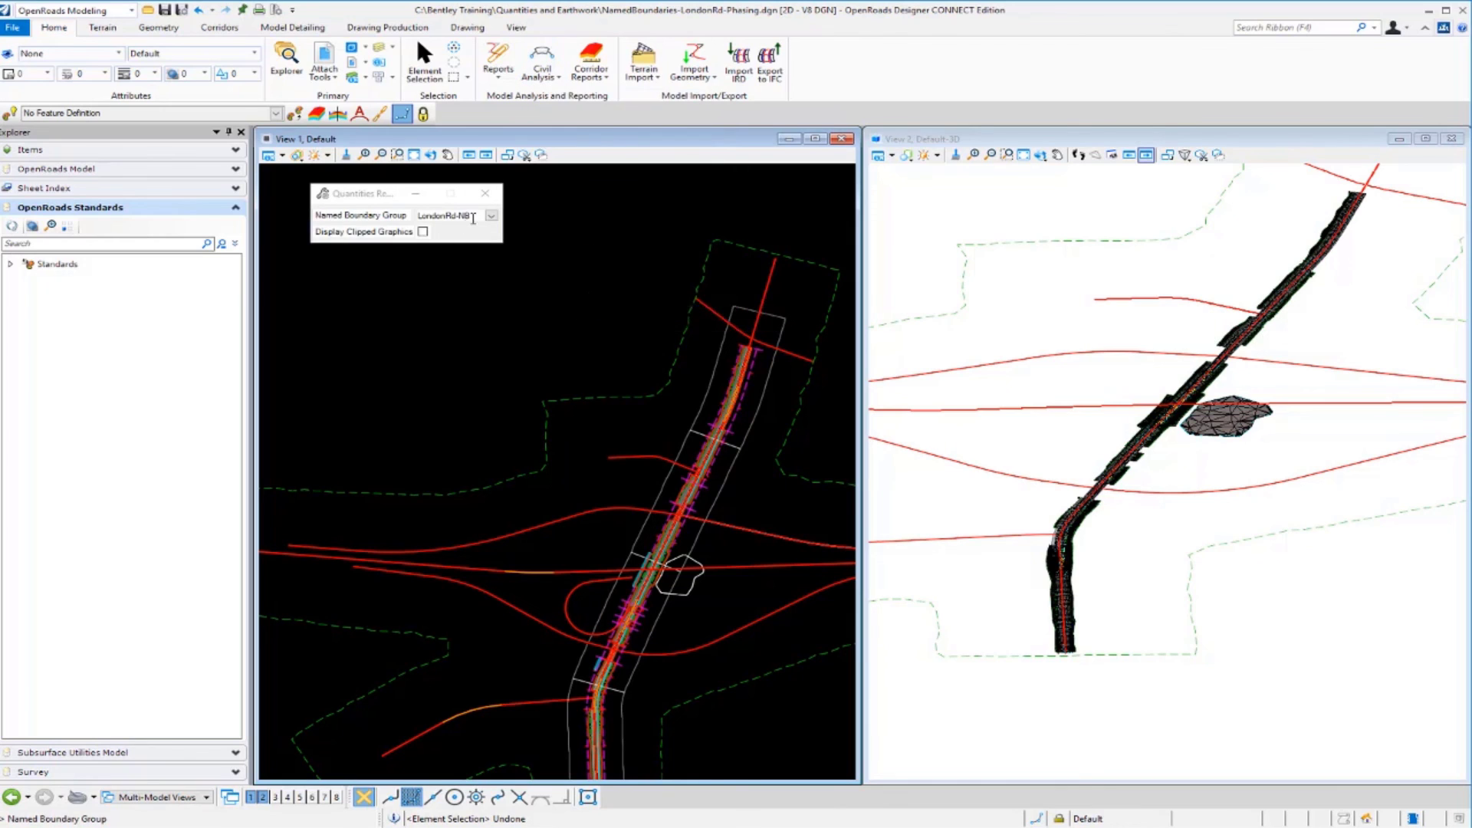
left_click(490, 216)
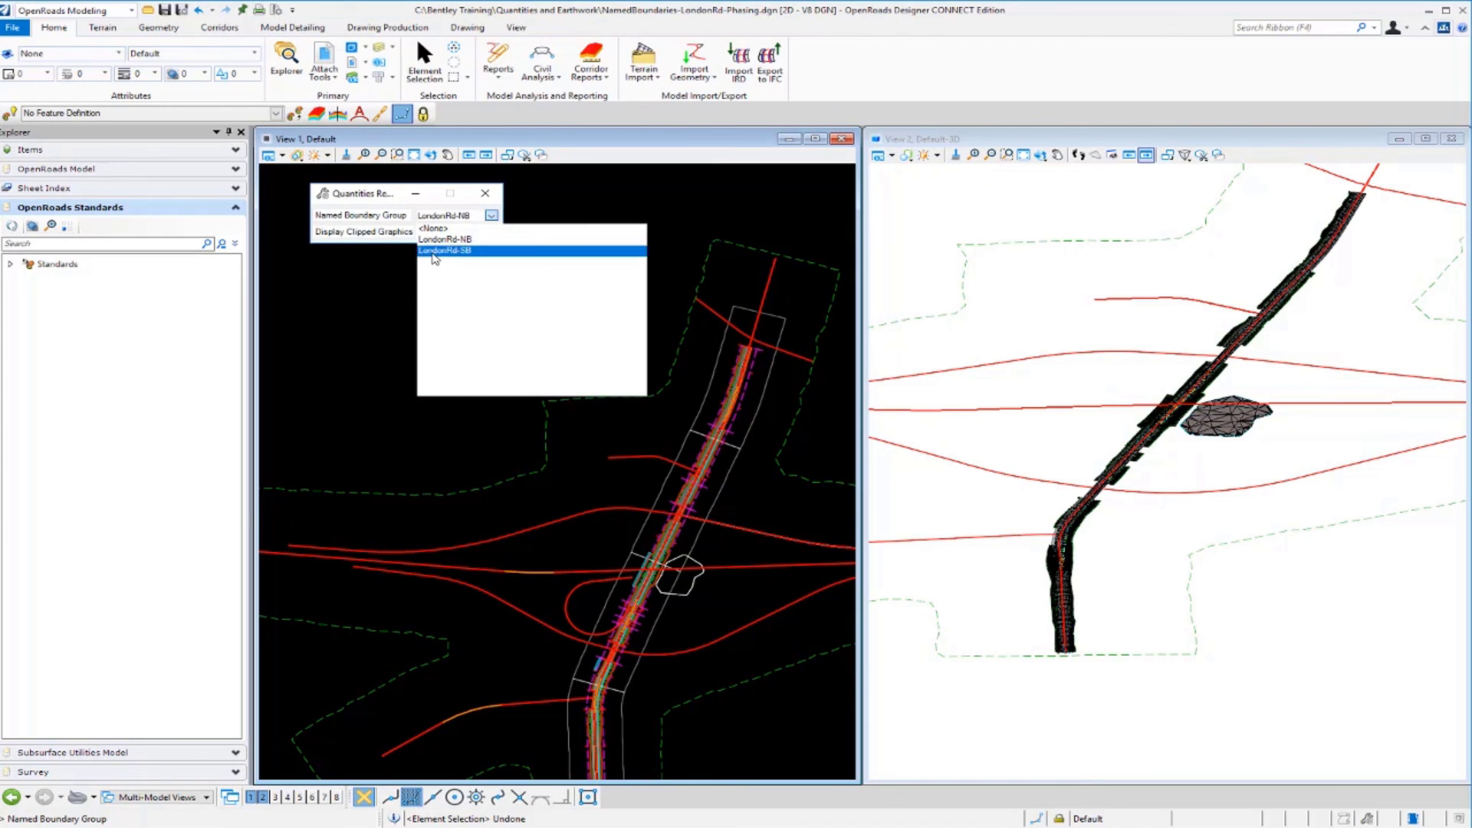
left_click(434, 251)
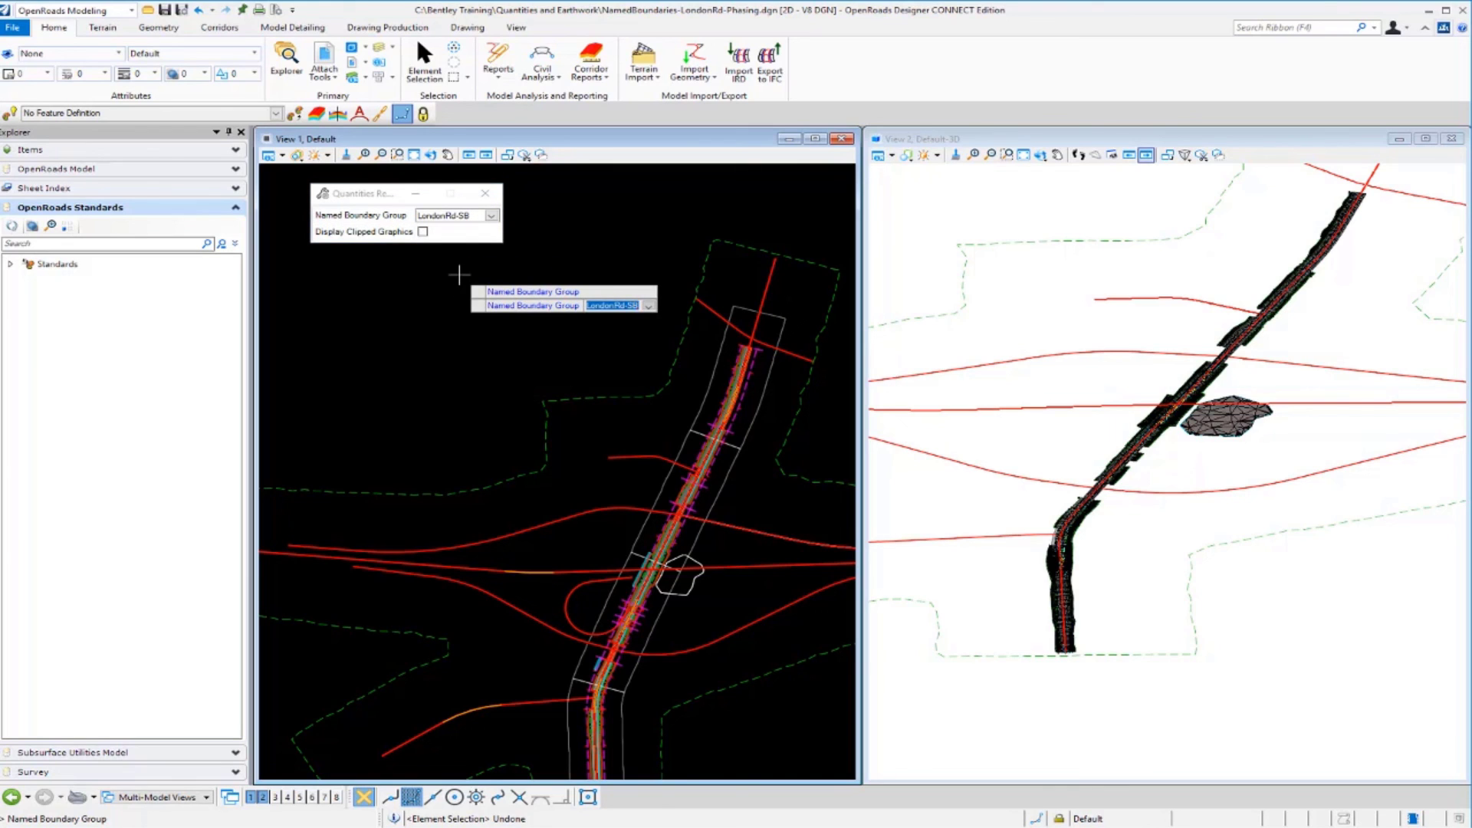
left_click(458, 274)
left_click(458, 275)
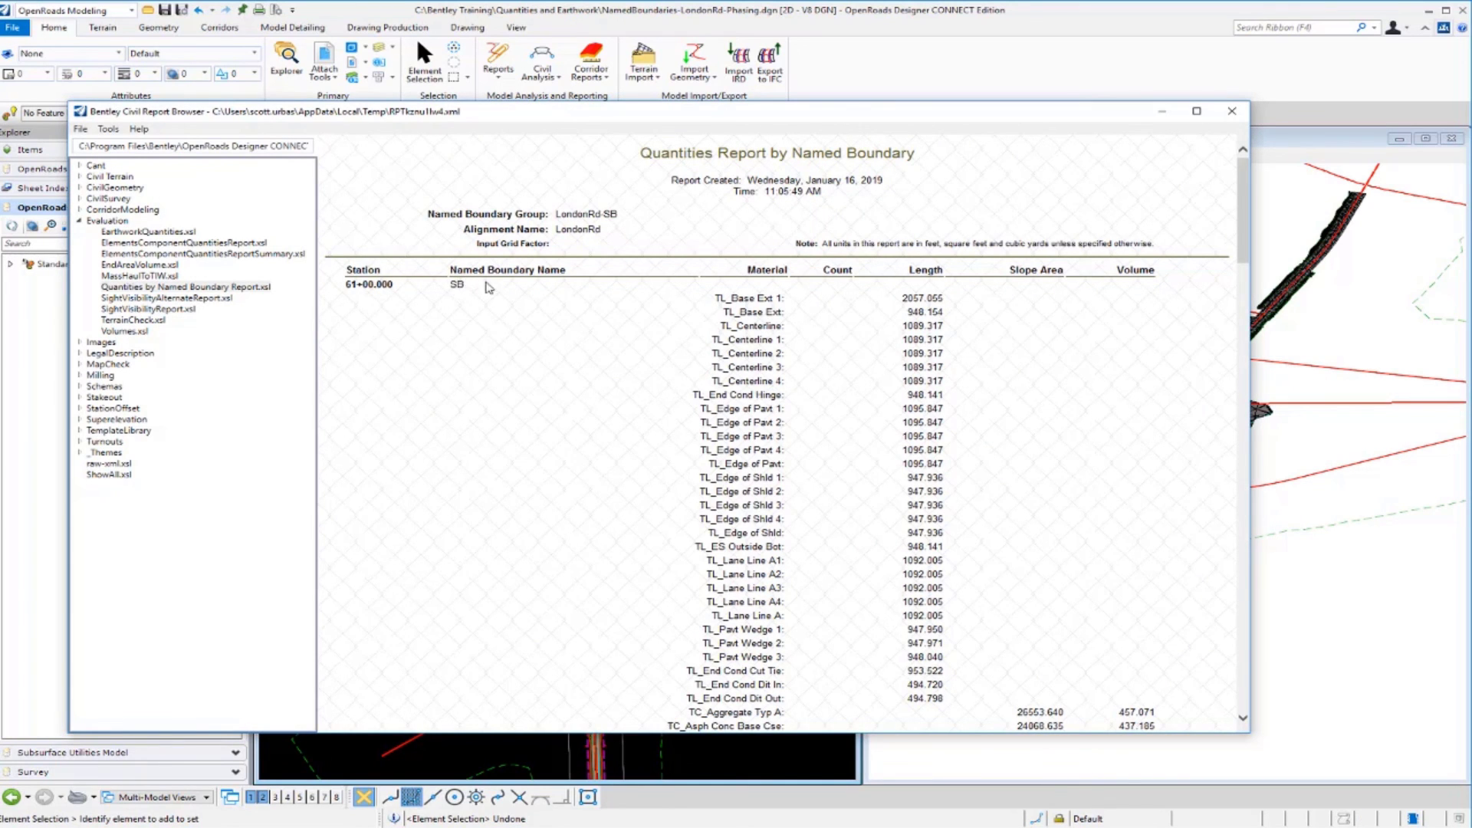
Step: Review the LondonRd-SB report's material quantities for each named boundary and close the report browser
scroll(542, 373, "down", 5)
scroll(542, 372, "down", 15)
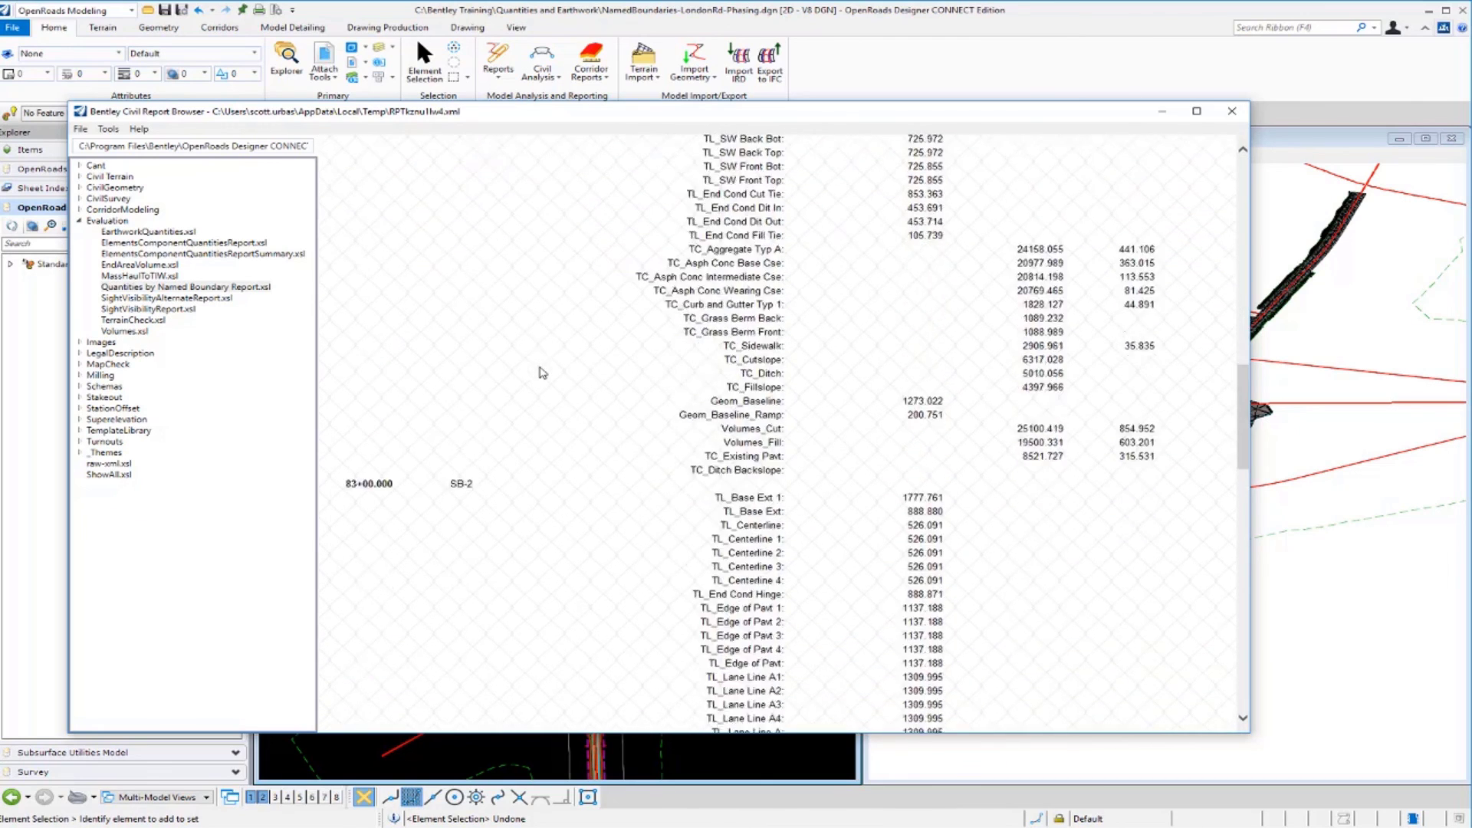
scroll(542, 372, "down", 5)
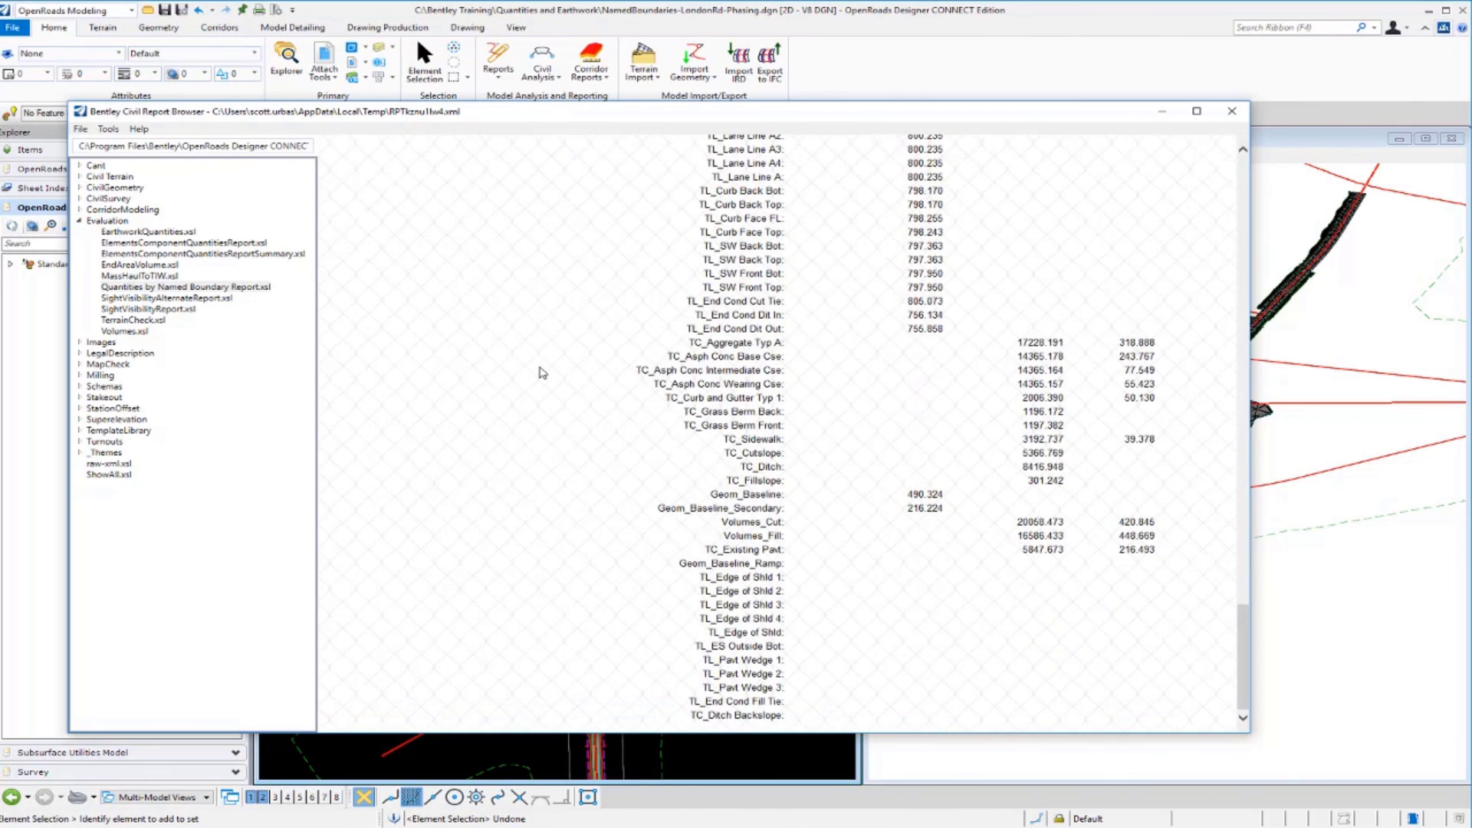
scroll(542, 373, "up", 20)
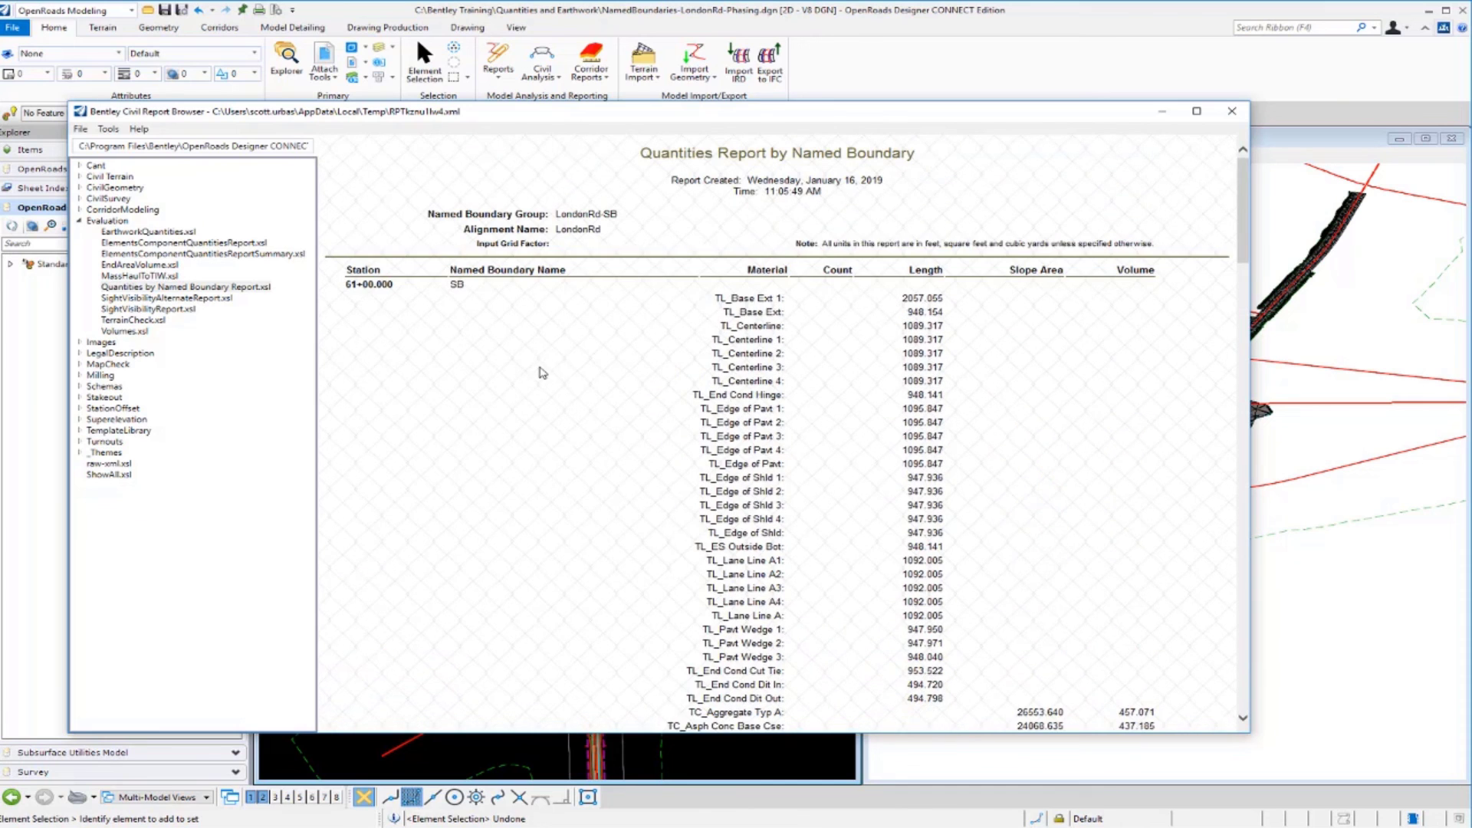
left_click(1232, 111)
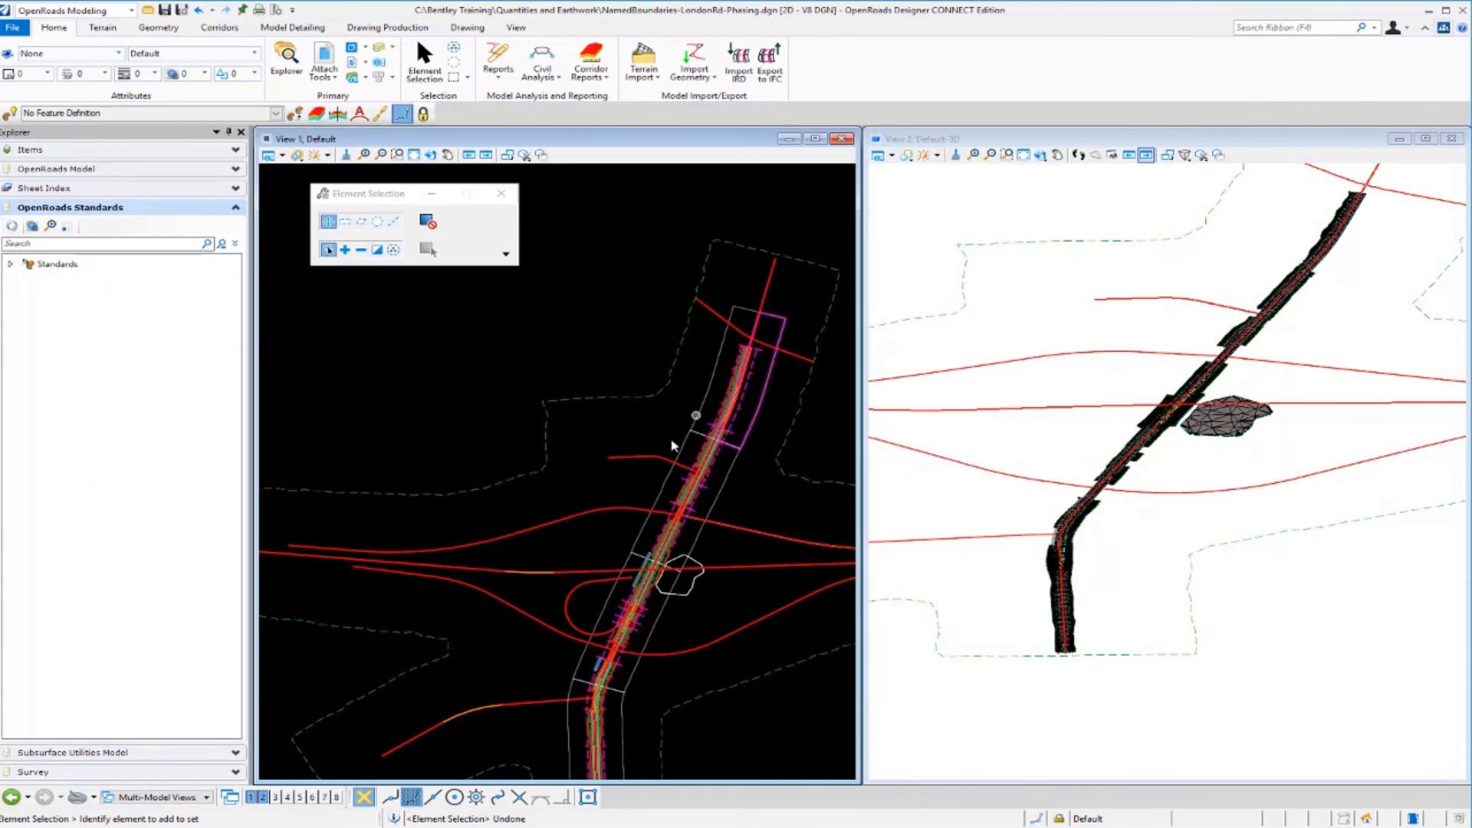
scroll(716, 410, "down", 1)
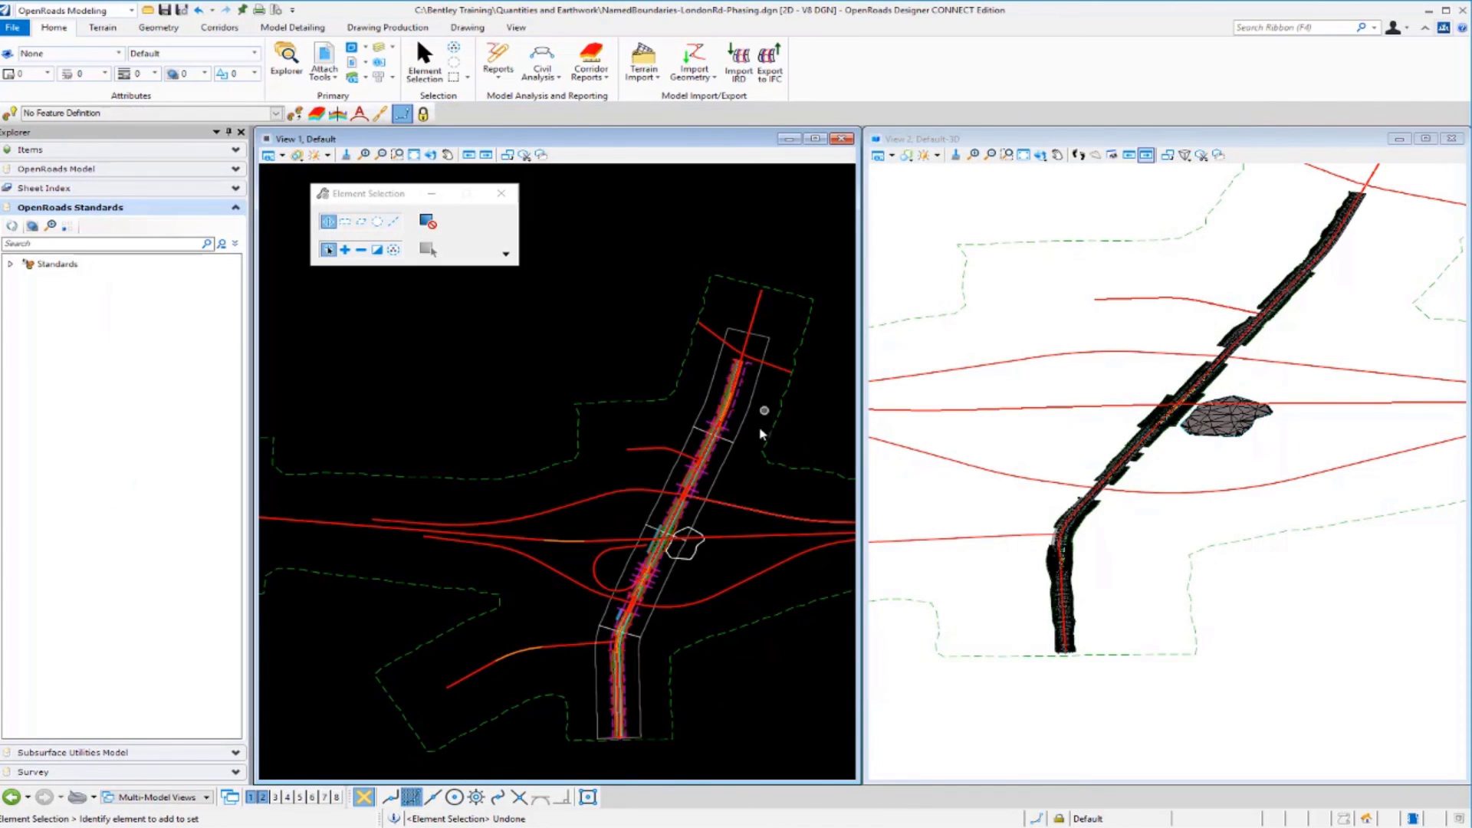